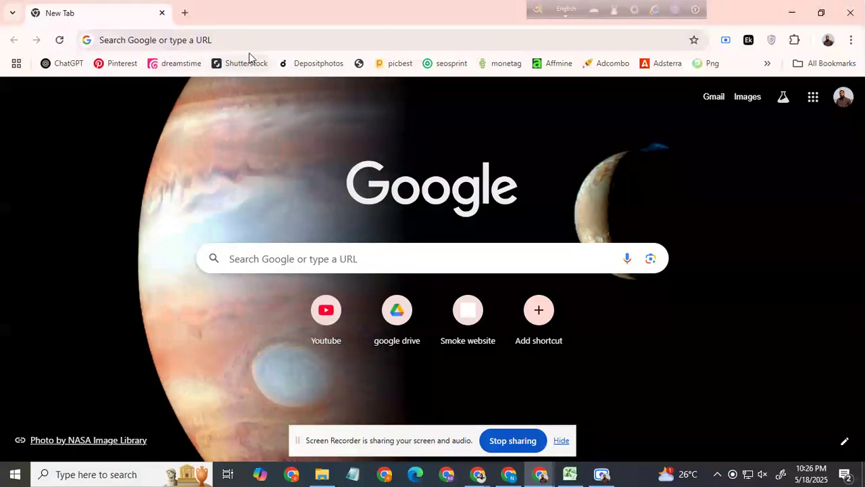
# Step: Open Google My Maps through a web search for "google my map" and create a new map
pyautogui.click(296, 42)
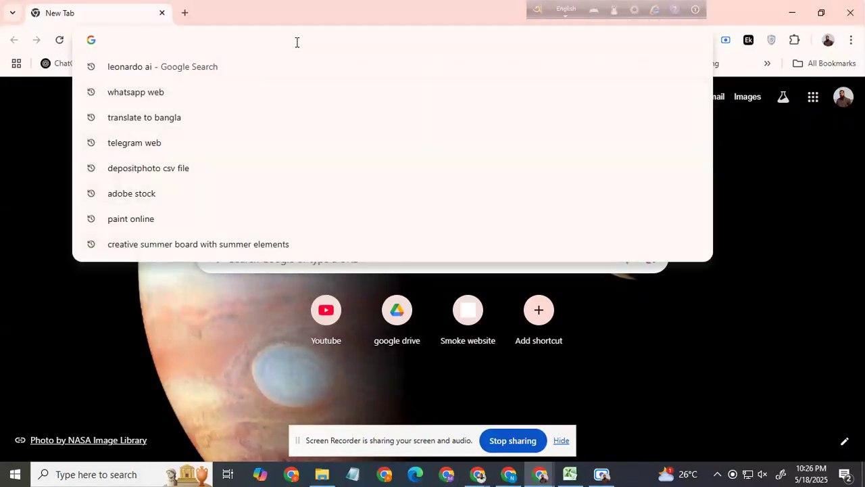
pyautogui.write('goog')
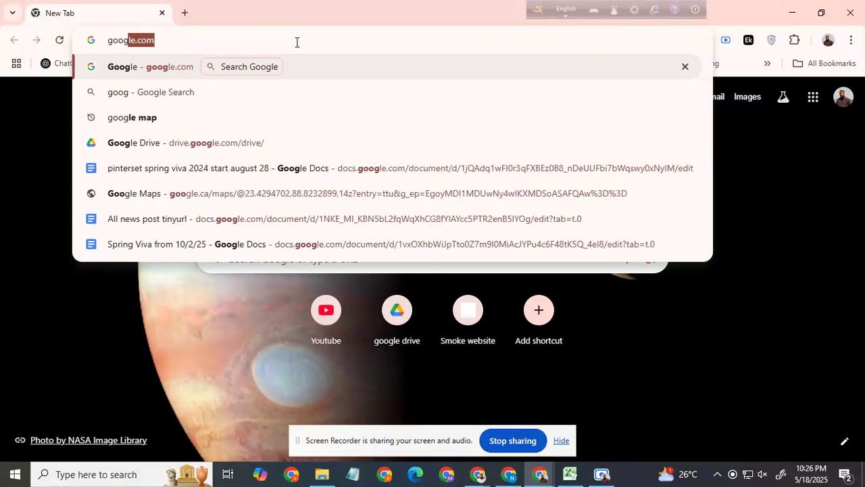
pyautogui.write('le my ')
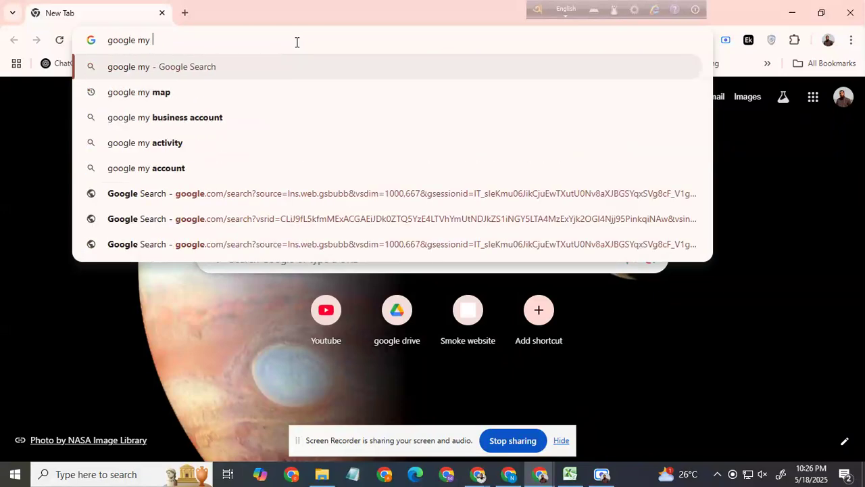
pyautogui.write('map')
pyautogui.press('Return')
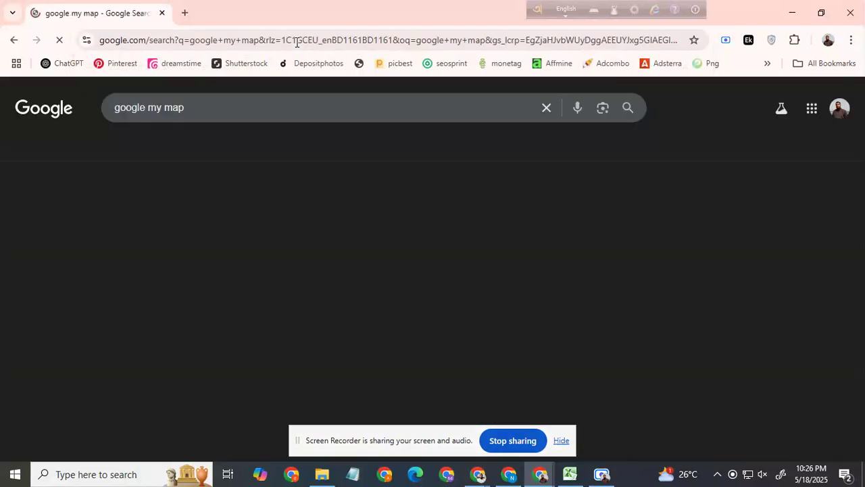
pyautogui.click(196, 200)
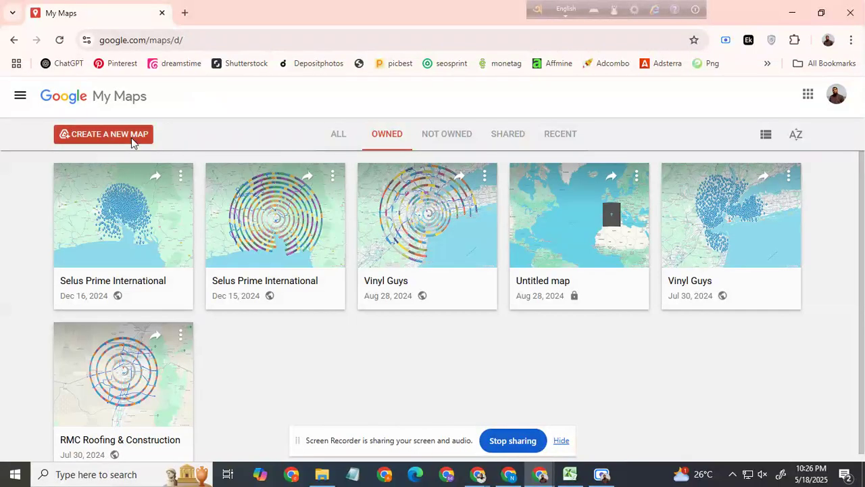
pyautogui.click(132, 137)
pyautogui.click(554, 319)
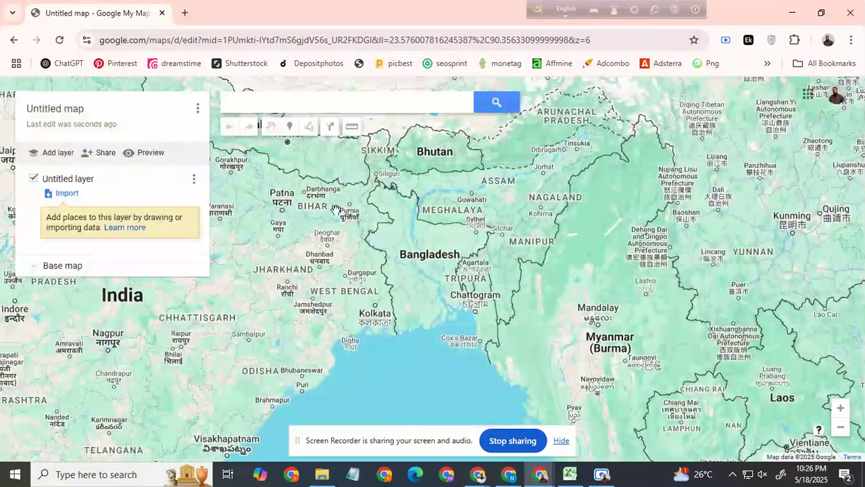
# Step: Look over the base map around Bangladesh, India, Pakistan and Afghanistan
pyautogui.moveTo(429, 266); pyautogui.dragTo(436, 249)
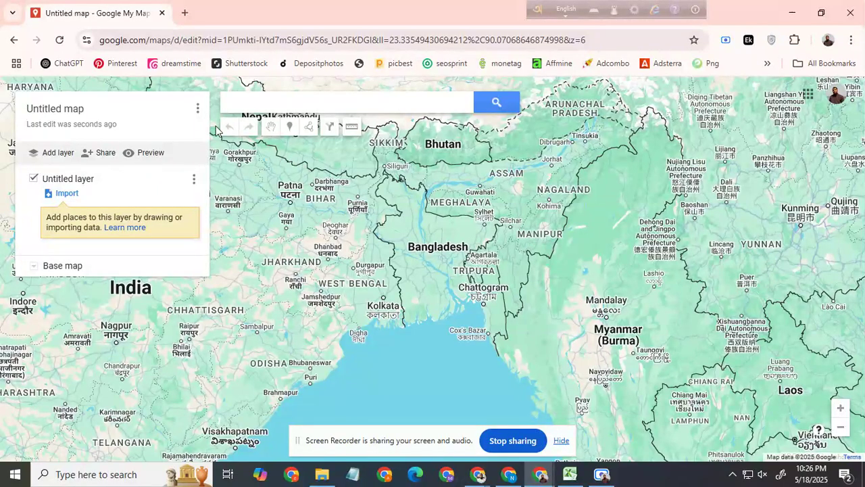
pyautogui.moveTo(451, 248)
pyautogui.mouseDown()
pyautogui.moveTo(440, 268)
pyautogui.moveTo(450, 237)
pyautogui.mouseUp()
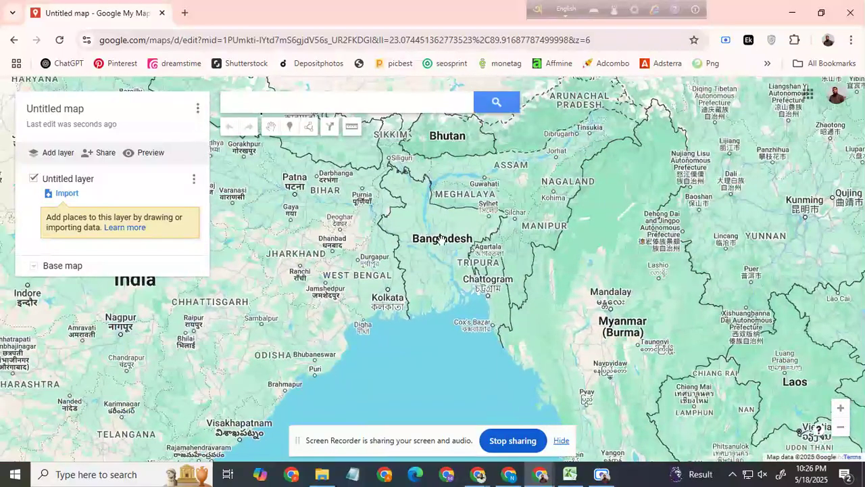
pyautogui.moveTo(185, 317); pyautogui.dragTo(510, 267)
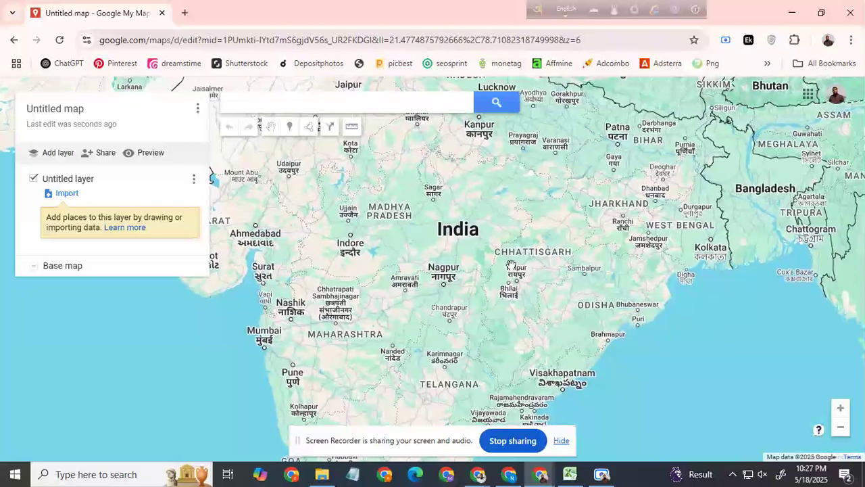
pyautogui.moveTo(289, 154); pyautogui.dragTo(541, 363)
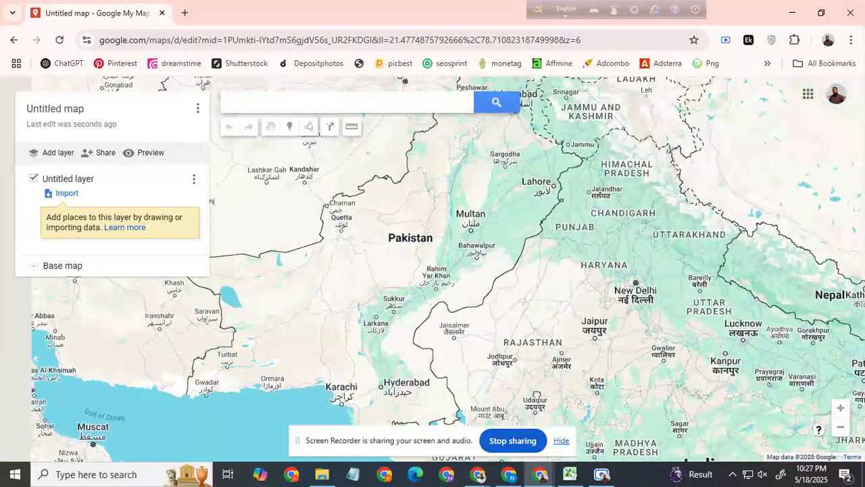
pyautogui.moveTo(506, 257); pyautogui.dragTo(551, 287)
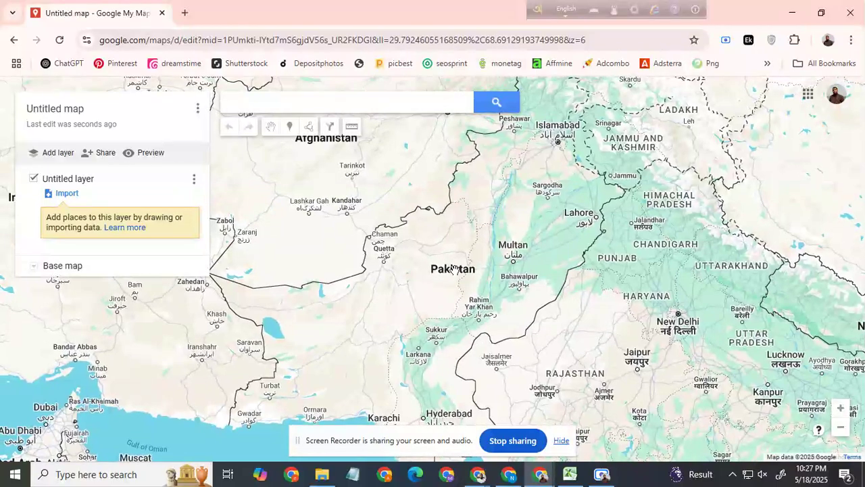
pyautogui.moveTo(352, 201); pyautogui.dragTo(443, 316)
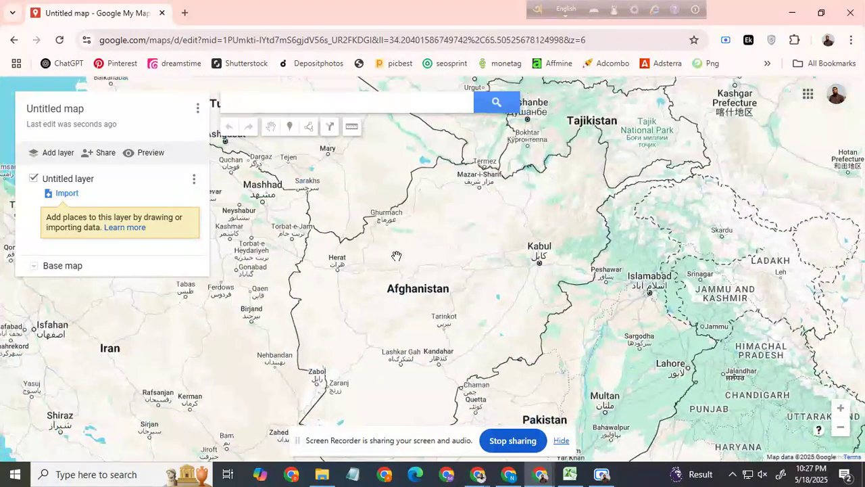
pyautogui.moveTo(667, 358); pyautogui.dragTo(412, 311)
pyautogui.moveTo(620, 314); pyautogui.dragTo(278, 251)
pyautogui.moveTo(579, 316); pyautogui.dragTo(410, 181)
pyautogui.moveTo(352, 370); pyautogui.dragTo(371, 263)
pyautogui.scroll(1, 370, 262)
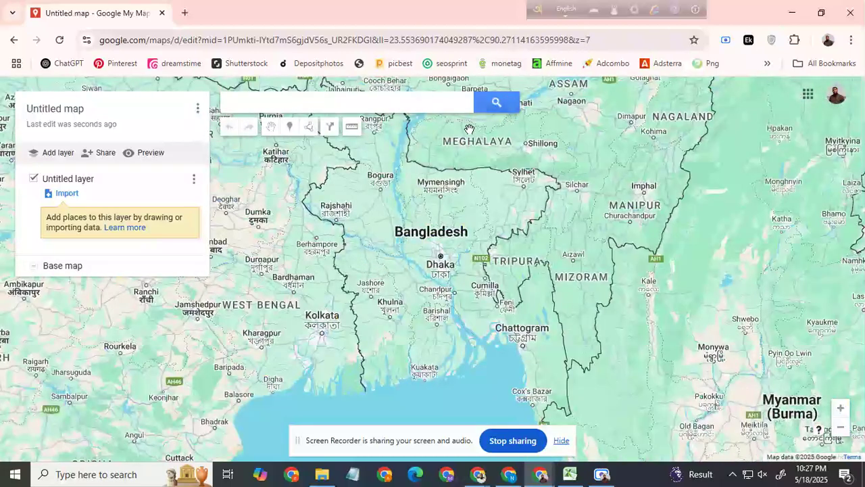
# Step: Switch to Excel and look over the columns of the Sign Craft Shop worksheet
pyautogui.click(570, 474)
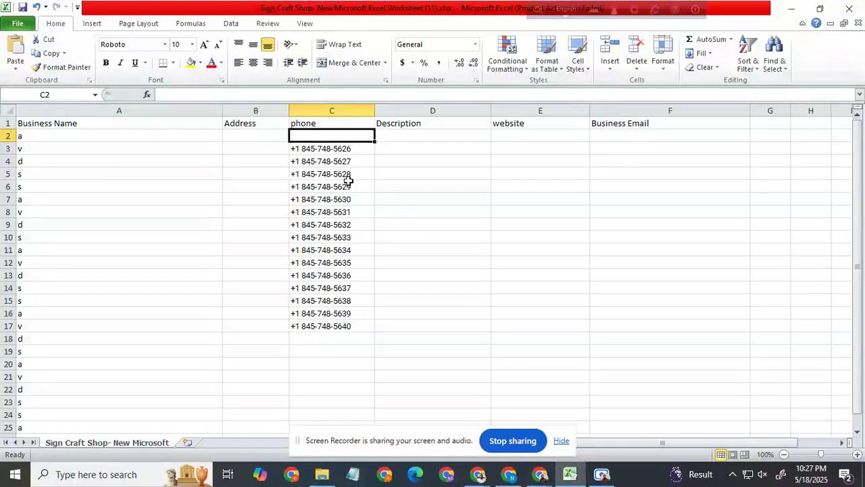
pyautogui.click(386, 169)
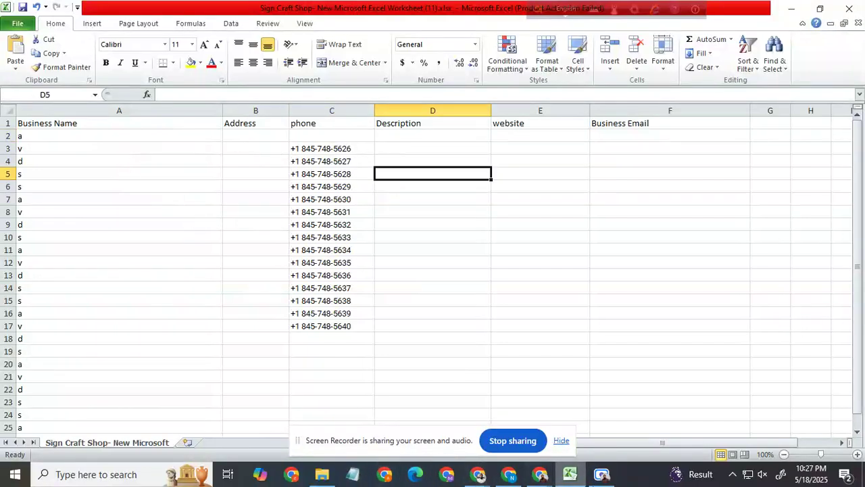
pyautogui.click(611, 481)
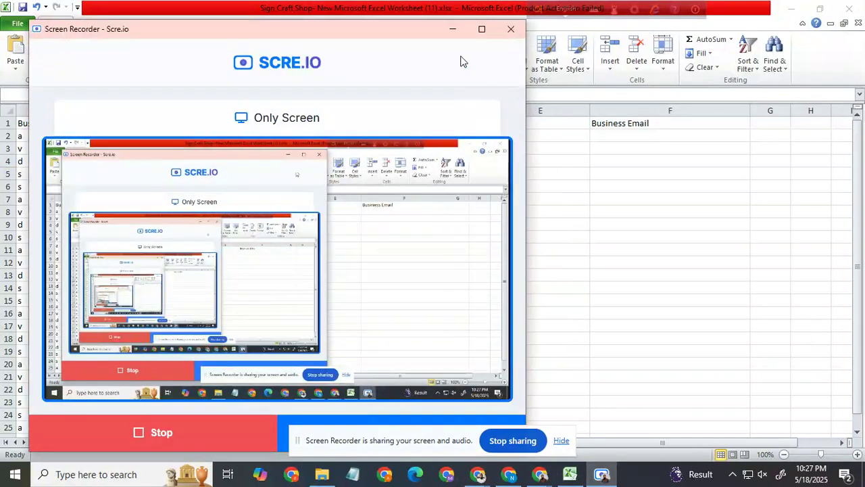
pyautogui.click(452, 29)
# Step: Switch to the Sign Craft Shop map in Chrome, open a "led sign" marker and copy its business details
pyautogui.moveTo(477, 473)
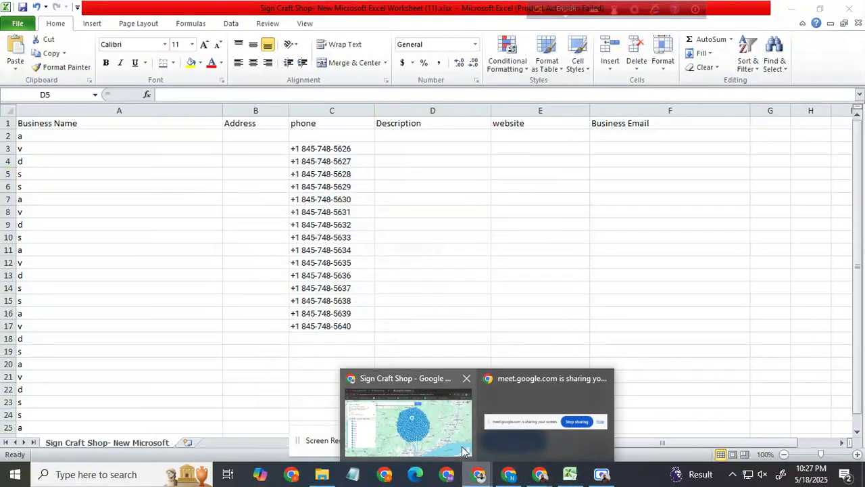
pyautogui.click(469, 457)
pyautogui.click(375, 325)
pyautogui.moveTo(328, 162); pyautogui.dragTo(444, 299)
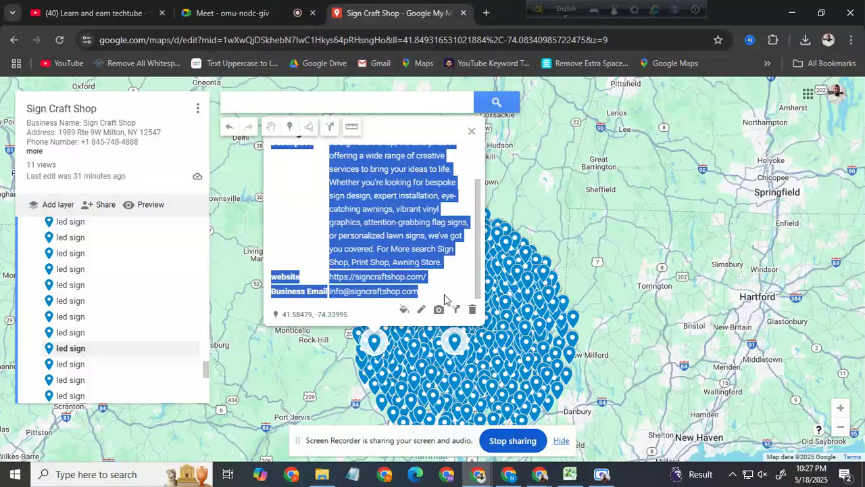
pyautogui.rightClick(400, 235)
pyautogui.click(422, 244)
# Step: Switch to Notepad and paste the copied business details into the untitled note
pyautogui.click(352, 474)
pyautogui.rightClick(465, 162)
pyautogui.click(500, 216)
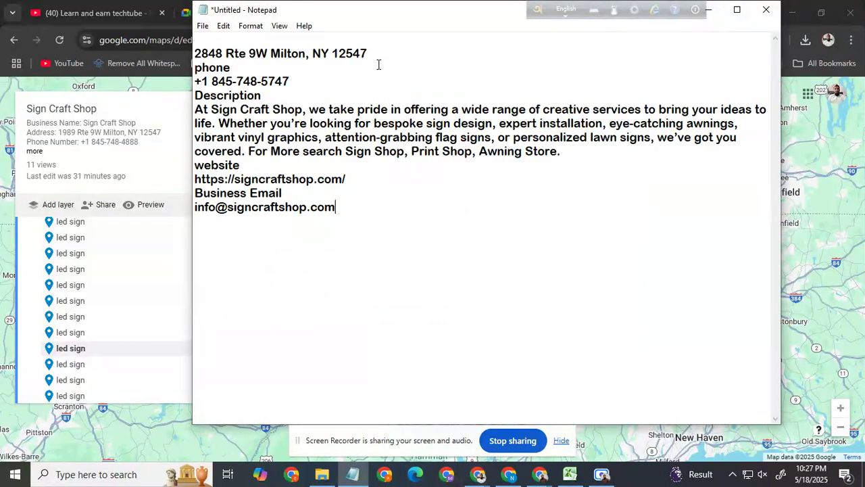
# Step: Put the phone number line on the clipboard while keeping it in the Notepad text
pyautogui.moveTo(289, 81); pyautogui.dragTo(188, 84)
pyautogui.press('BackSpace')
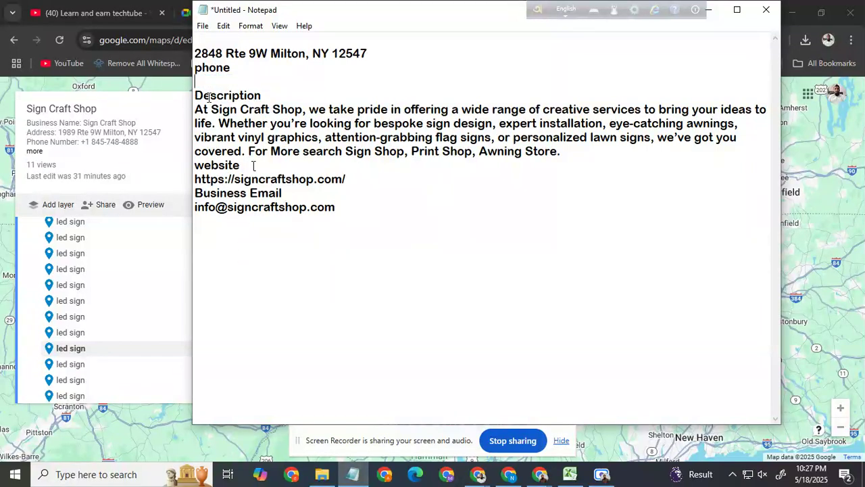
pyautogui.hotkey('ctrl', 'z')
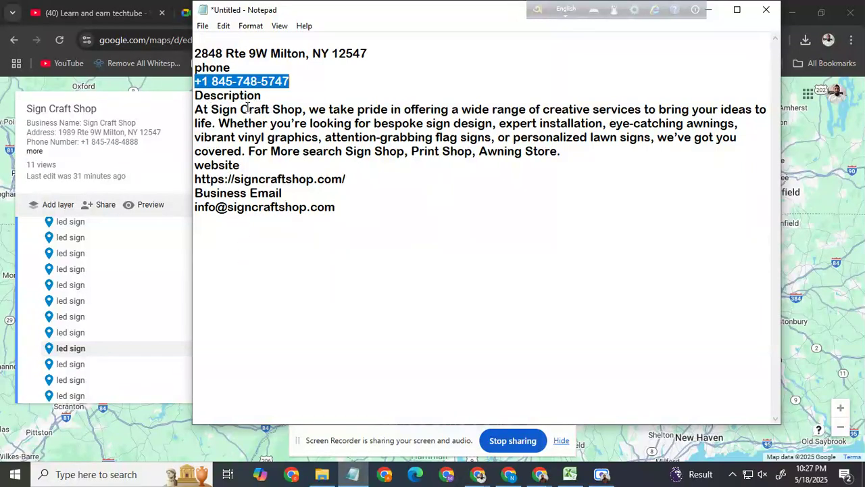
pyautogui.click(95, 13)
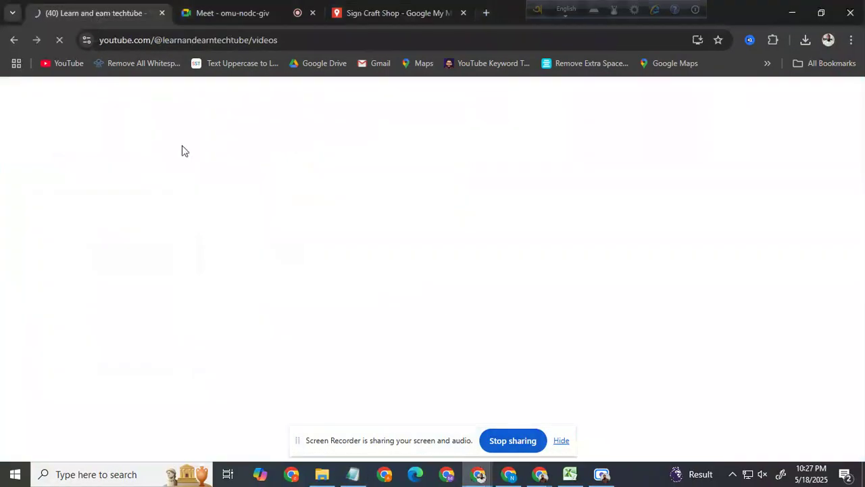
pyautogui.click(382, 13)
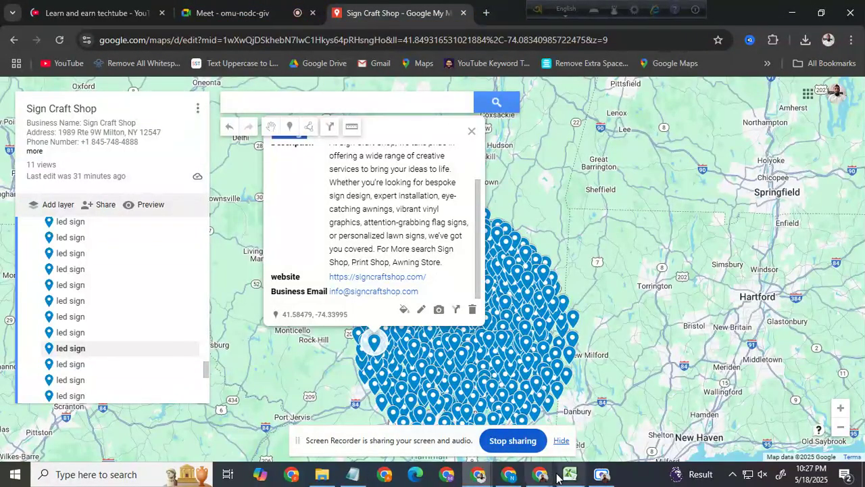
pyautogui.moveTo(541, 474)
pyautogui.click(481, 432)
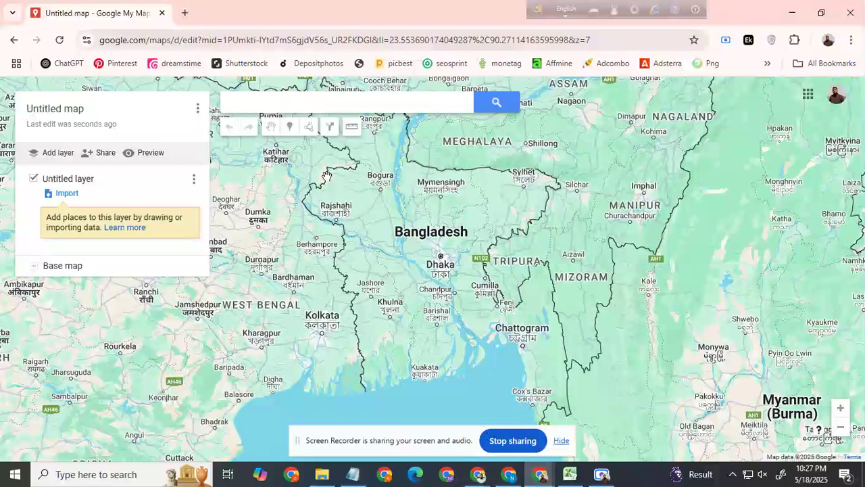
# Step: Switch to Excel, paste the phone number into C2 and fill it as an increasing series down to C23
pyautogui.click(571, 476)
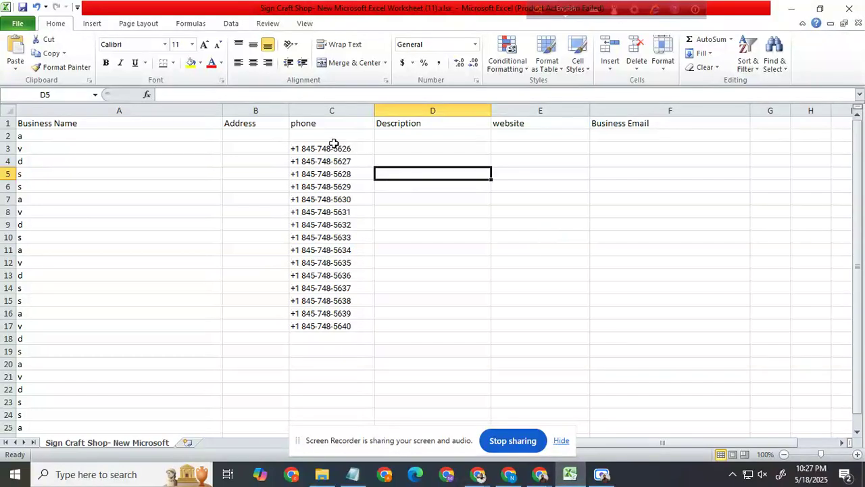
pyautogui.click(333, 138)
pyautogui.hotkey('ctrl', 'v')
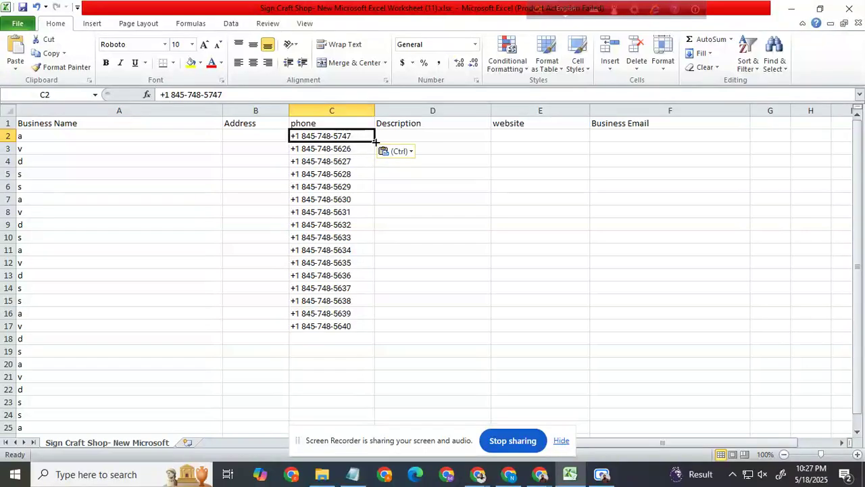
pyautogui.moveTo(376, 141); pyautogui.dragTo(392, 408)
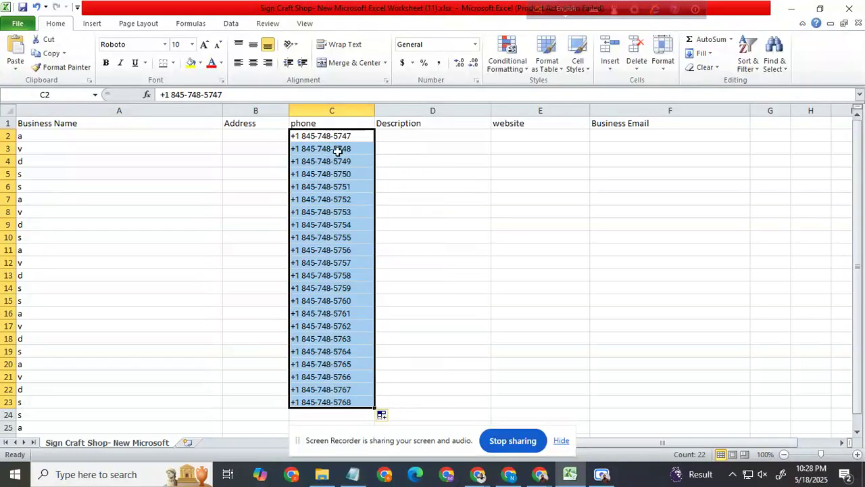
# Step: Extend the phone number series in column C from C23 down to about row 1090
pyautogui.click(350, 138)
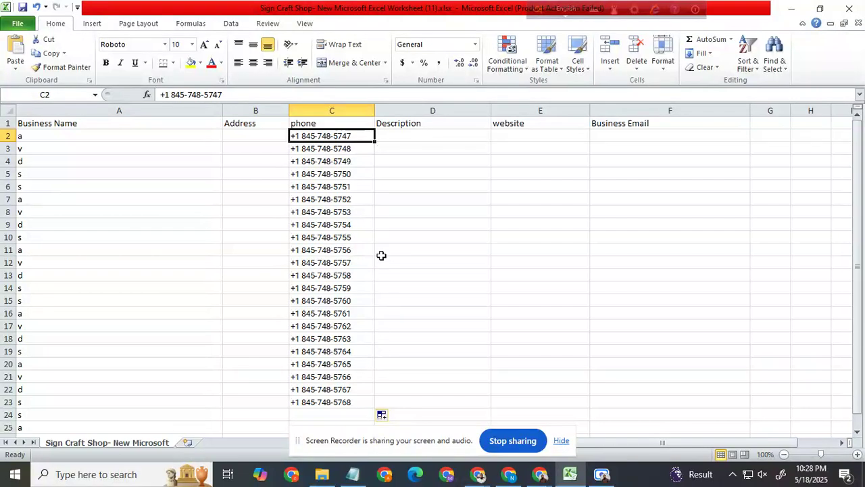
pyautogui.scroll(-2, 382, 255)
pyautogui.click(353, 326)
pyautogui.scroll(-4, 420, 286)
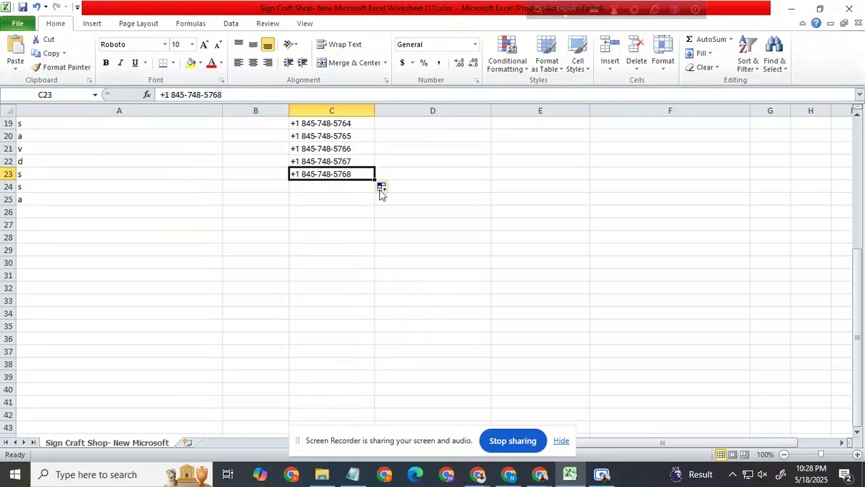
pyautogui.moveTo(375, 179); pyautogui.dragTo(371, 261)
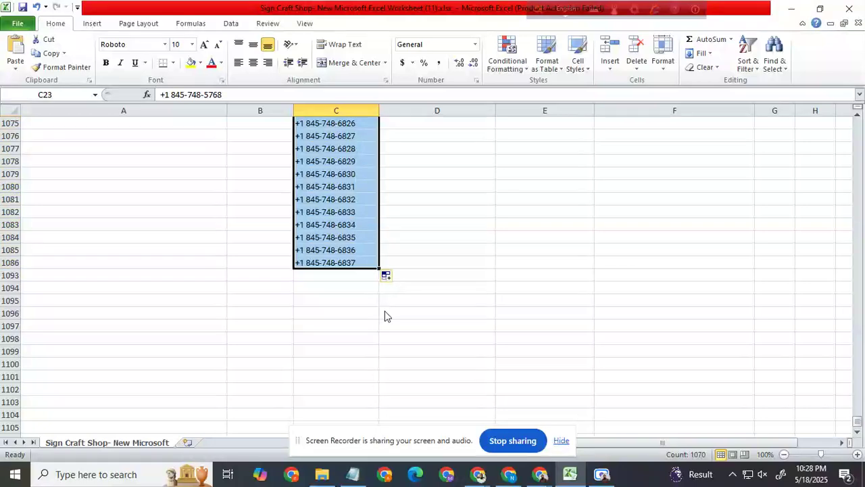
pyautogui.scroll(5, 384, 311)
pyautogui.scroll(20, 384, 314)
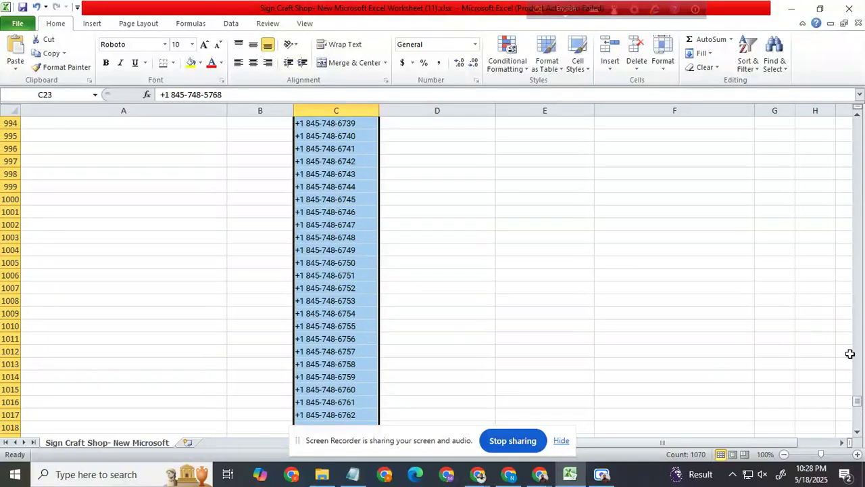
pyautogui.moveTo(858, 406); pyautogui.dragTo(858, 125)
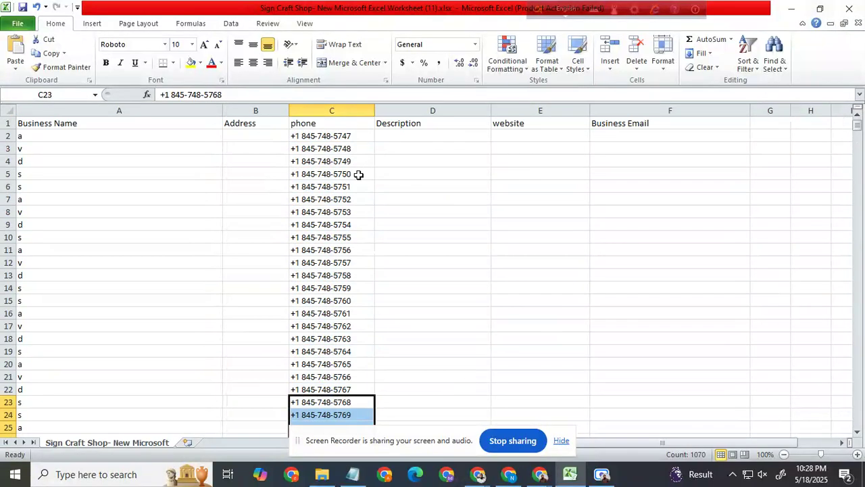
# Step: Copy the Sign Craft Shop description paragraph from Notepad and paste it into D2 in Excel
pyautogui.click(405, 135)
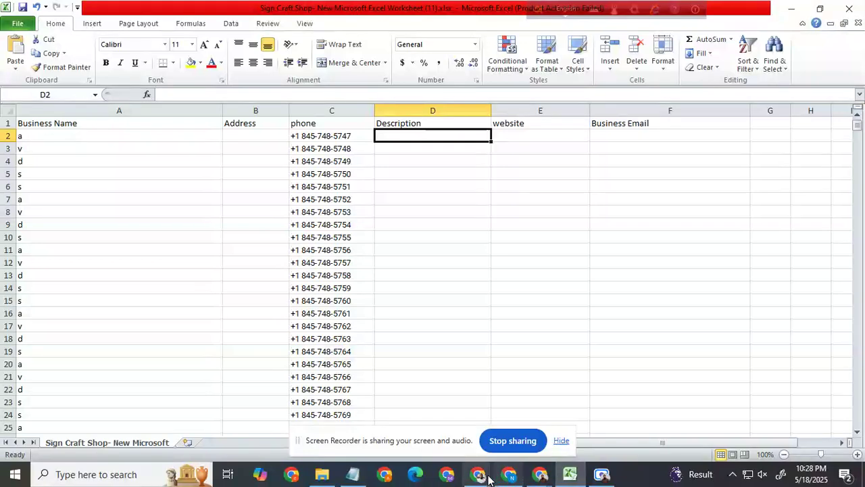
pyautogui.click(353, 473)
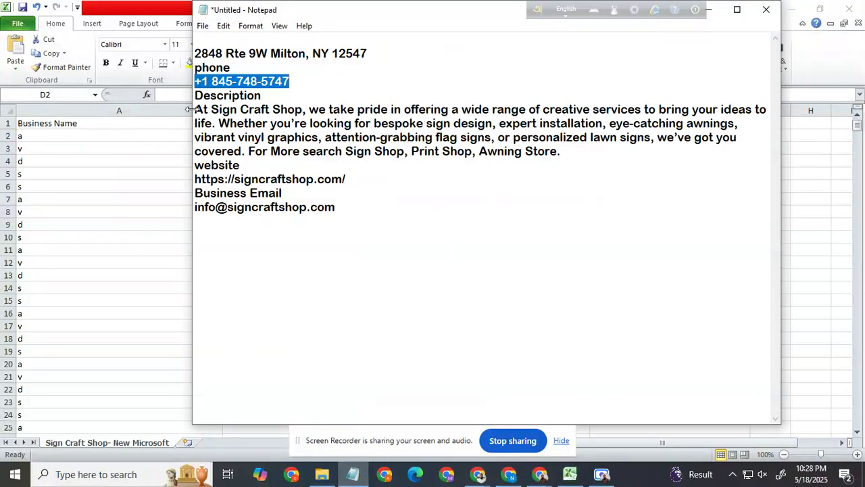
pyautogui.moveTo(196, 110); pyautogui.dragTo(559, 151)
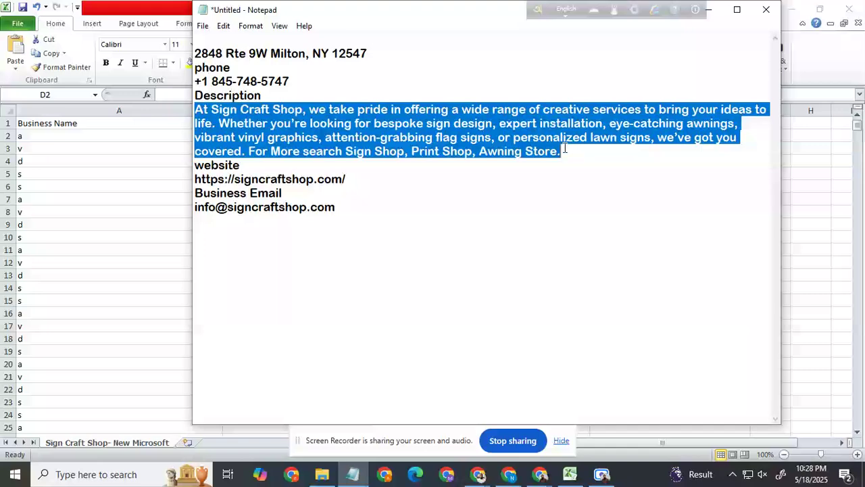
pyautogui.rightClick(523, 131)
pyautogui.click(549, 169)
pyautogui.hotkey('alt', 'Tab')
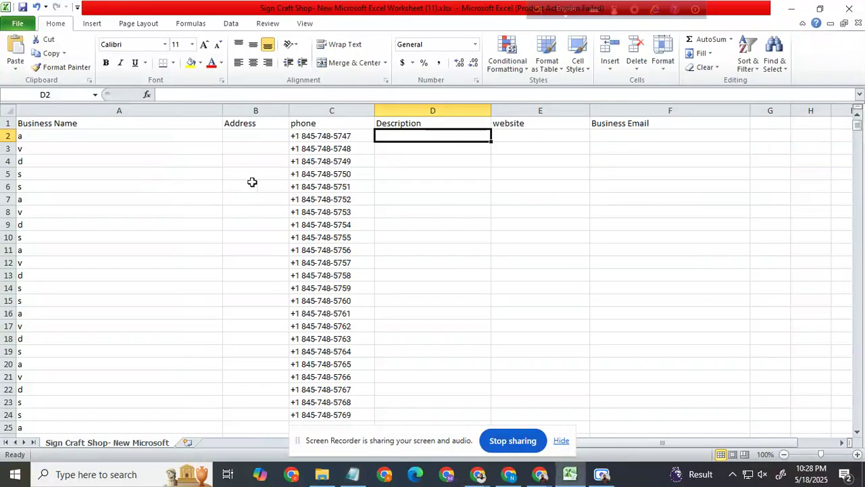
pyautogui.click(432, 187)
pyautogui.click(431, 136)
pyautogui.hotkey('ctrl', 'v')
pyautogui.moveTo(459, 211); pyautogui.dragTo(463, 221)
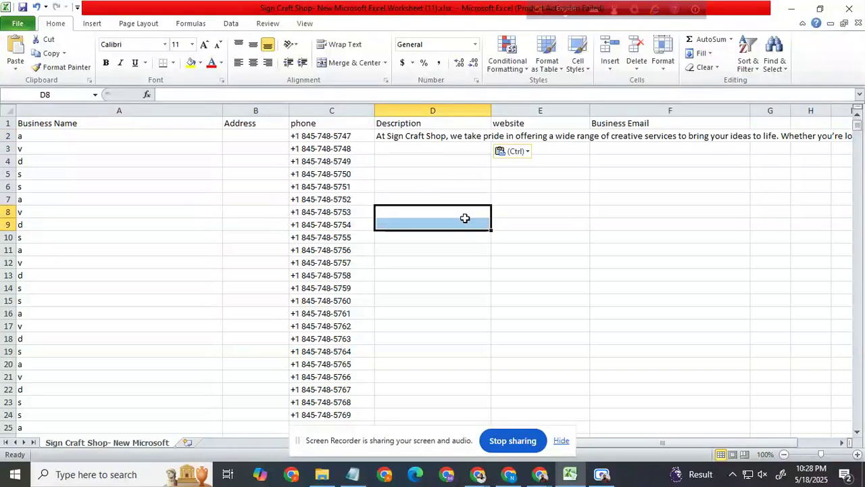
# Step: Fill the description in D2 down column D to row 1092
pyautogui.click(466, 136)
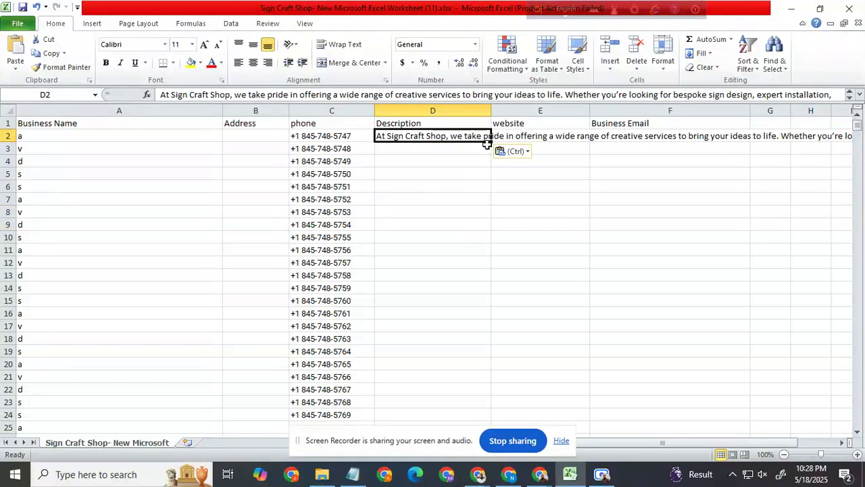
pyautogui.moveTo(489, 142); pyautogui.dragTo(449, 52)
pyautogui.moveTo(440, 114); pyautogui.dragTo(439, 149)
pyautogui.scroll(9, 496, 251)
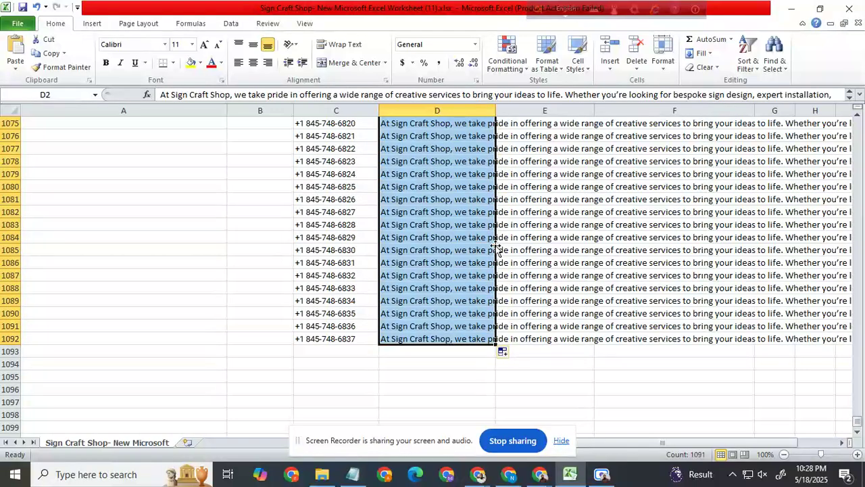
pyautogui.scroll(5, 494, 246)
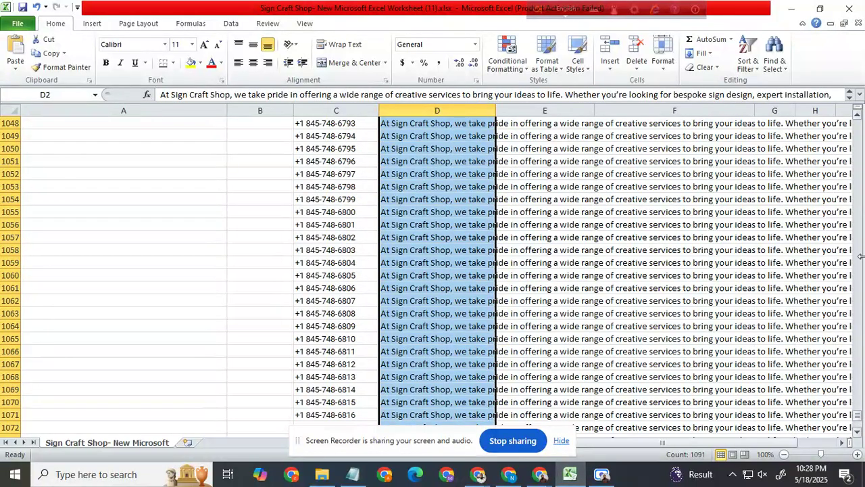
pyautogui.moveTo(858, 420); pyautogui.dragTo(857, 115)
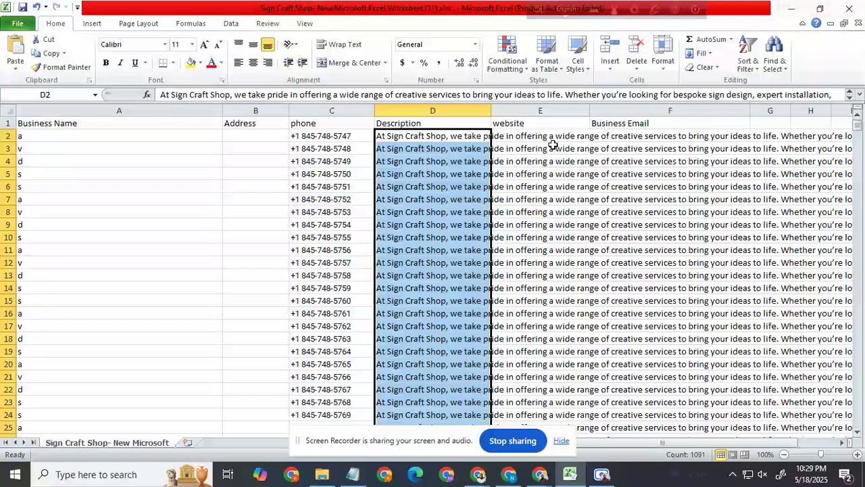
pyautogui.click(530, 135)
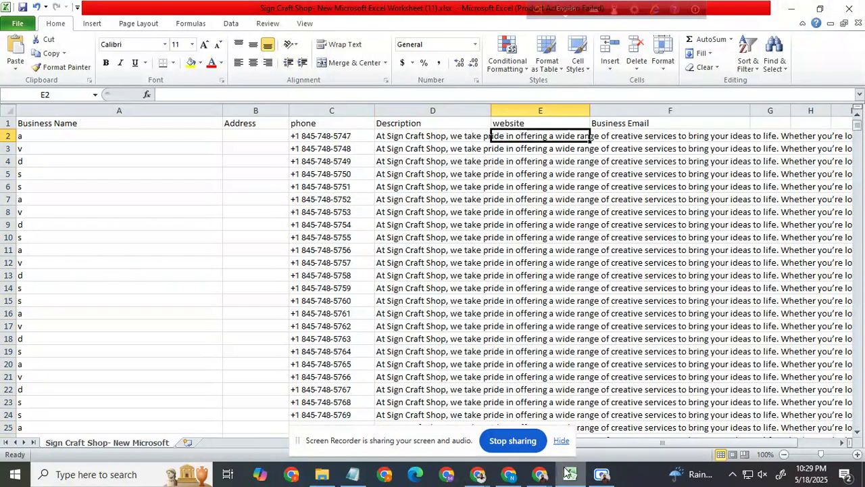
pyautogui.click(362, 476)
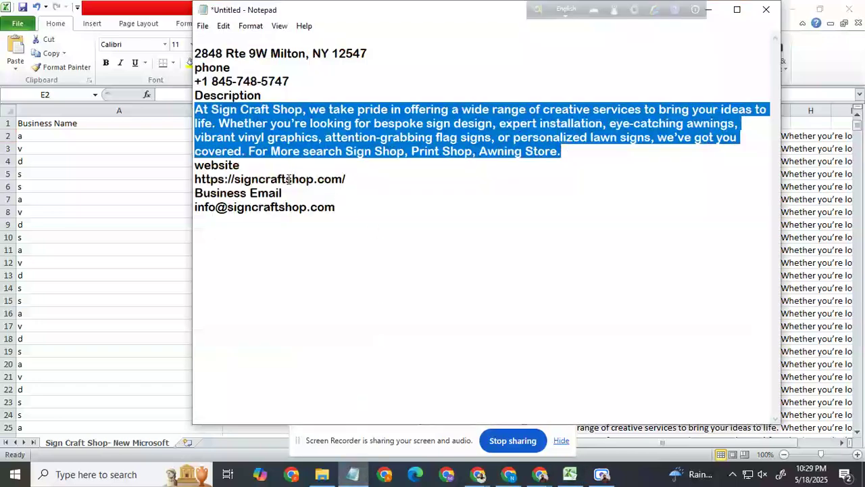
pyautogui.moveTo(346, 180); pyautogui.dragTo(203, 179)
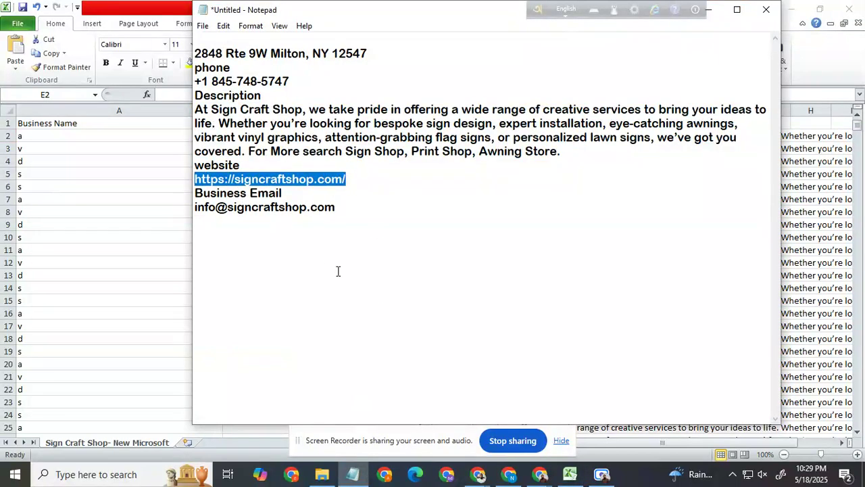
pyautogui.hotkey('alt', 'Tab')
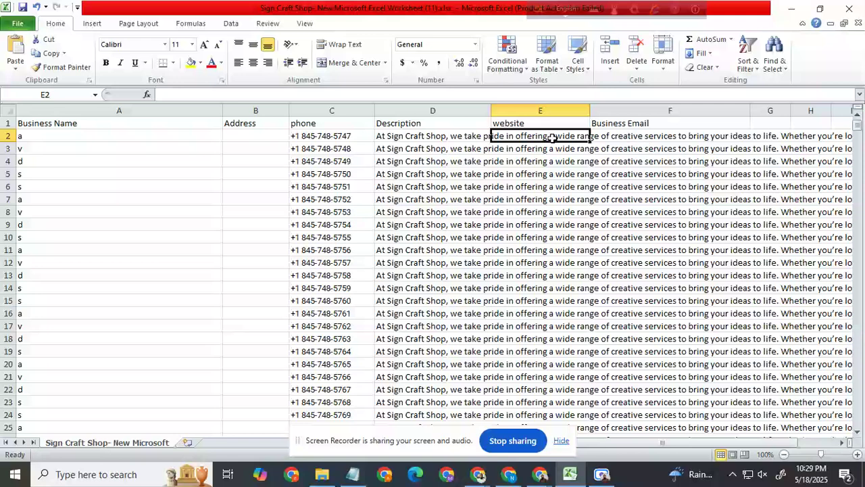
pyautogui.click(561, 165)
pyautogui.click(545, 138)
pyautogui.hotkey('ctrl', 'v')
pyautogui.click(594, 223)
pyautogui.click(574, 137)
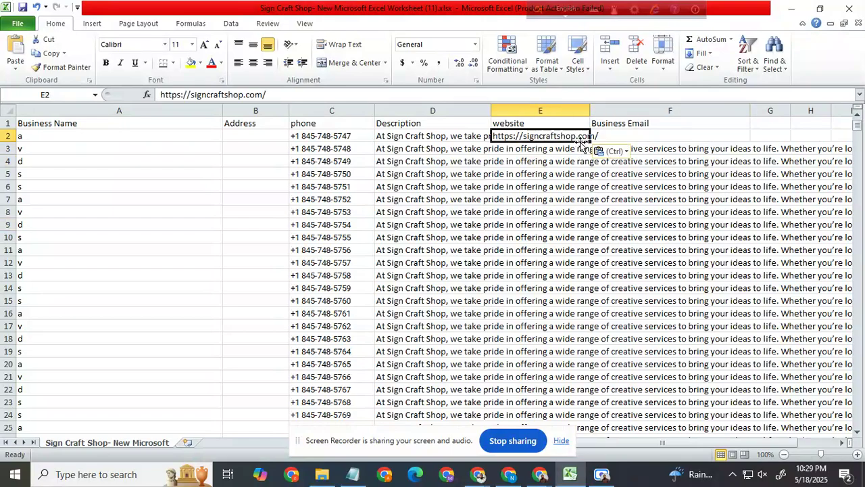
pyautogui.click(599, 197)
# Step: Fill the website address in E2 down column E to row 1080
pyautogui.click(561, 139)
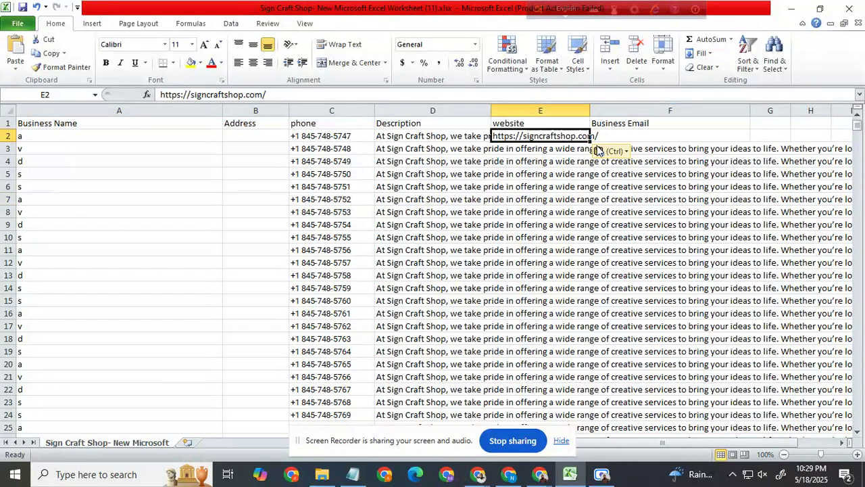
pyautogui.moveTo(590, 140); pyautogui.dragTo(616, 484)
pyautogui.moveTo(617, 484); pyautogui.dragTo(651, 356)
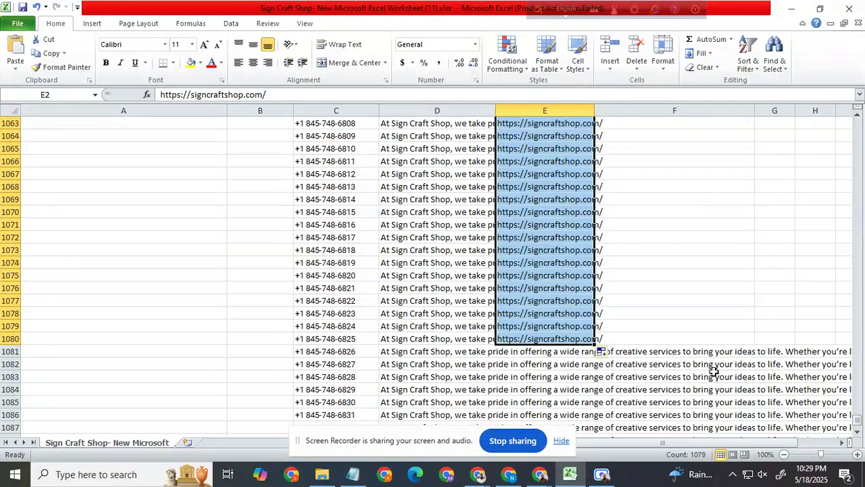
pyautogui.moveTo(855, 420); pyautogui.dragTo(854, 124)
# Step: Clear the phone, description and website entries in row 3, cells C3 to E3
pyautogui.click(341, 148)
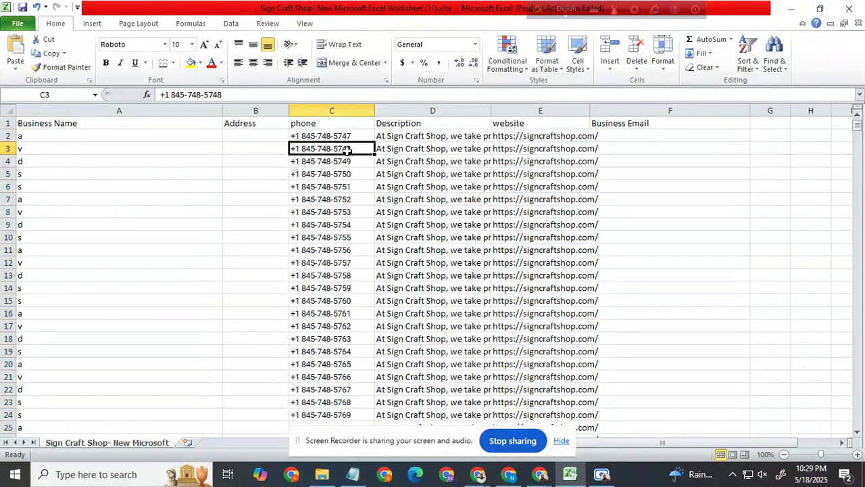
pyautogui.press('Delete')
pyautogui.click(380, 197)
pyautogui.click(407, 146)
pyautogui.press('BackSpace')
pyautogui.click(596, 184)
pyautogui.click(579, 150)
pyautogui.press('BackSpace')
# Step: Repeat the C3:E5 block down columns C to E and try to clear the filled range
pyautogui.click(346, 161)
pyautogui.moveTo(332, 149); pyautogui.dragTo(604, 270)
pyautogui.scroll(9, 649, 256)
pyautogui.scroll(8, 627, 240)
pyautogui.press('BackSpace')
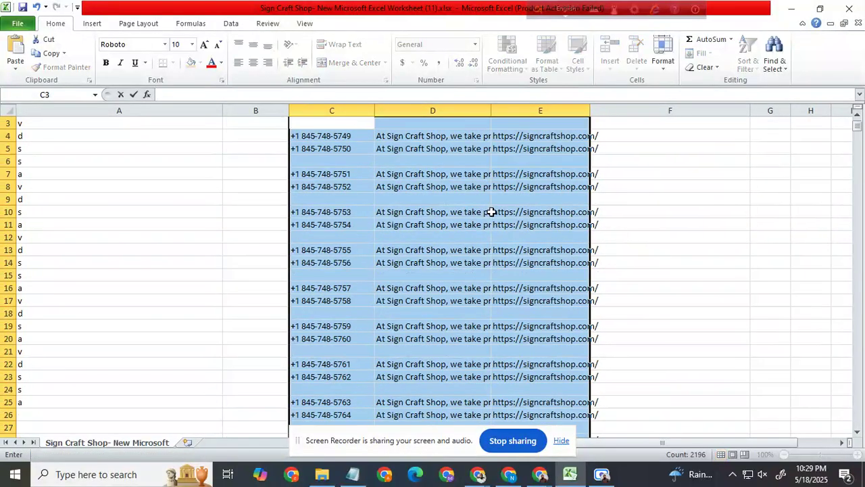
pyautogui.scroll(1, 491, 212)
pyautogui.click(602, 214)
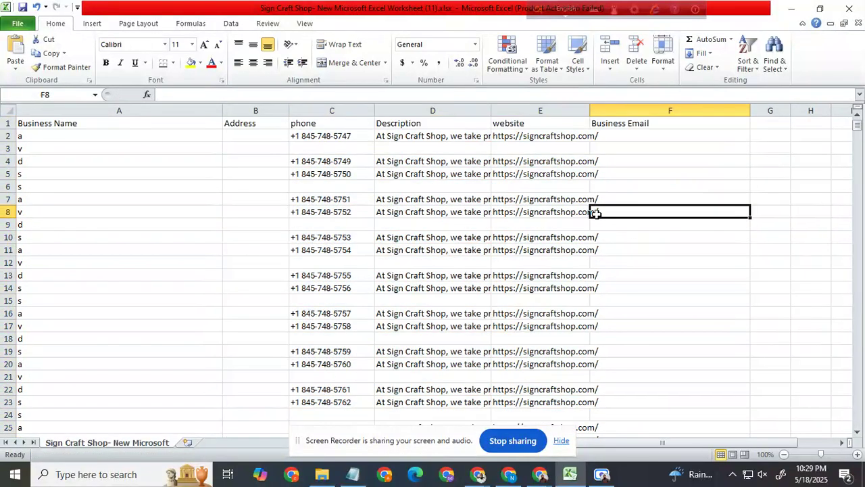
# Step: Select entire rows 3 to 1109 and insert the same number of blank rows above them
pyautogui.click(343, 150)
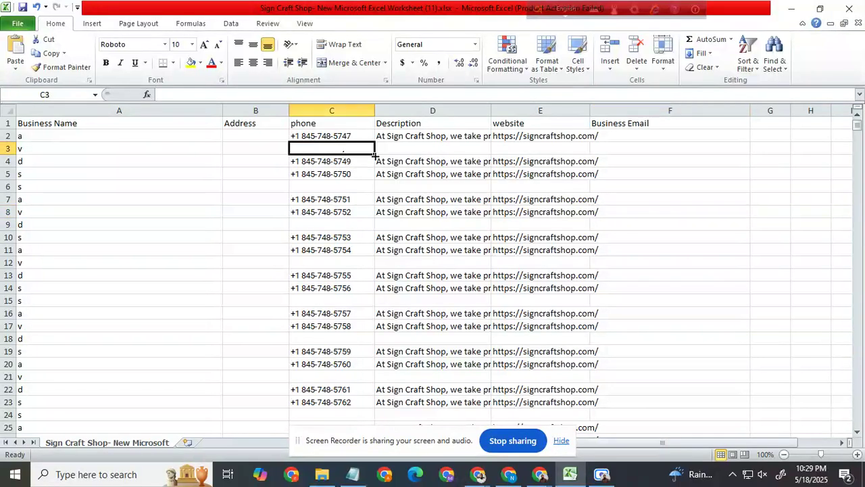
pyautogui.click(7, 149)
pyautogui.moveTo(18, 153)
pyautogui.mouseDown()
pyautogui.moveTo(27, 433)
pyautogui.moveTo(73, 484)
pyautogui.moveTo(47, 419)
pyautogui.moveTo(15, 139)
pyautogui.mouseUp()
pyautogui.rightClick(15, 139)
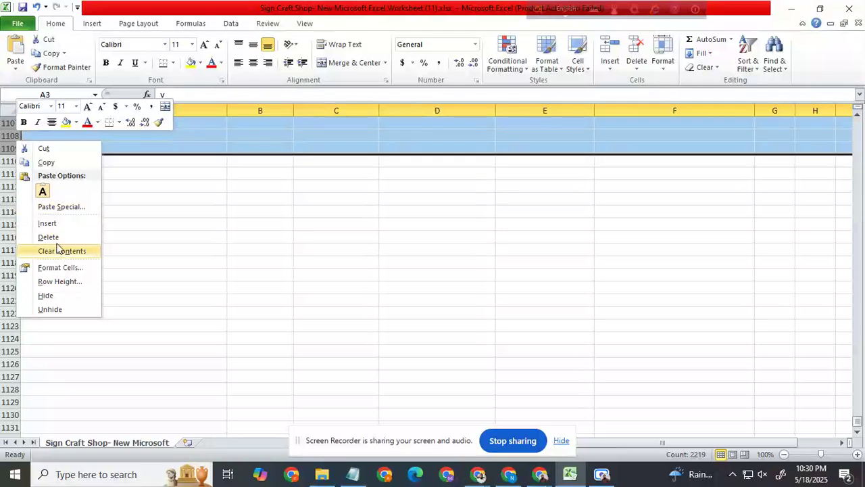
pyautogui.click(52, 223)
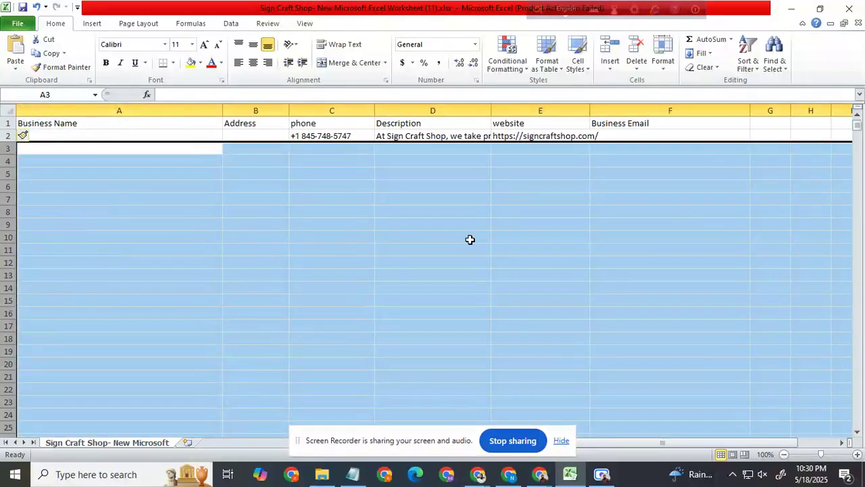
pyautogui.click(496, 238)
# Step: Copy the business address line from Notepad and paste it into B2 in Excel
pyautogui.click(321, 136)
pyautogui.click(263, 135)
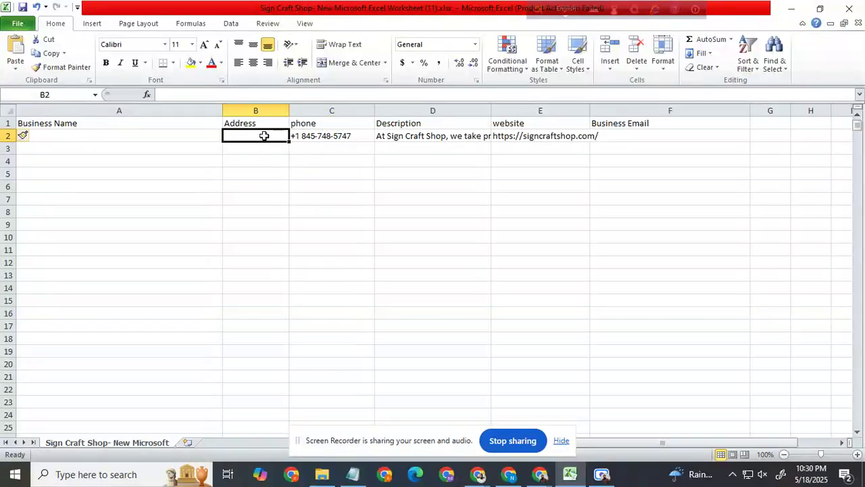
pyautogui.click(364, 476)
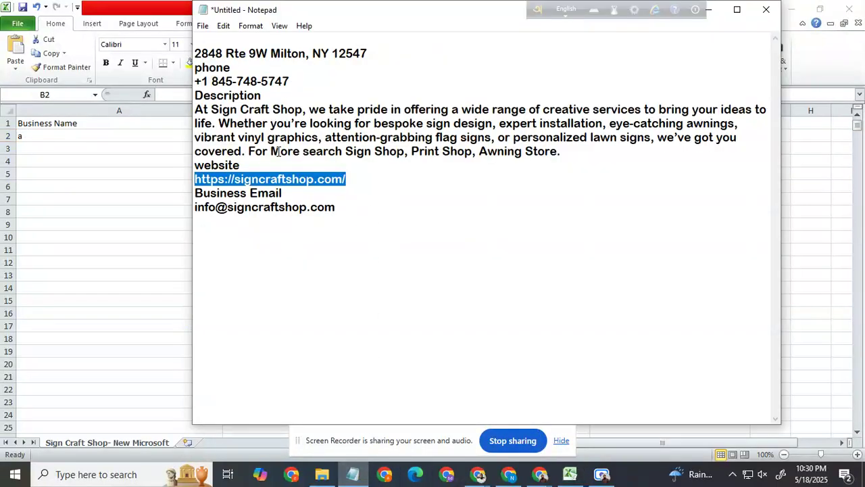
pyautogui.moveTo(375, 57); pyautogui.dragTo(180, 65)
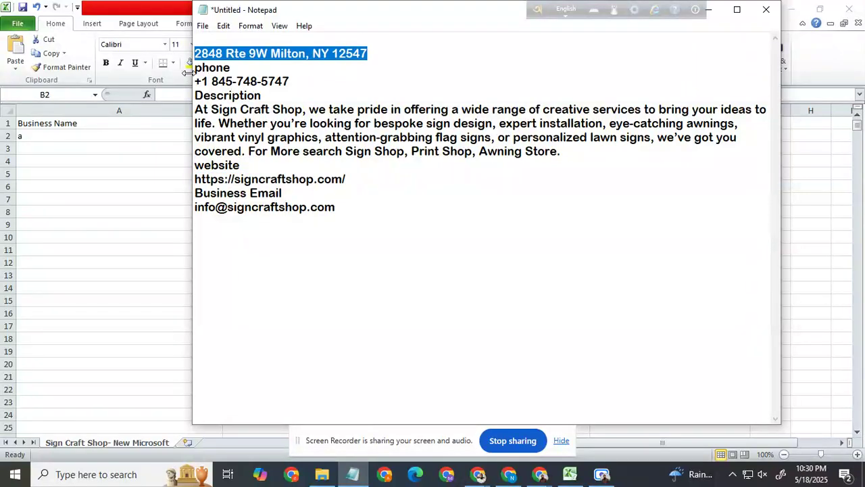
pyautogui.click(187, 71)
pyautogui.hotkey('ctrl', 'v')
pyautogui.click(271, 188)
# Step: Copy "Sign Craft" from the Notepad description and paste it over the business name in A2 in Excel
pyautogui.click(352, 474)
pyautogui.moveTo(271, 109); pyautogui.dragTo(212, 109)
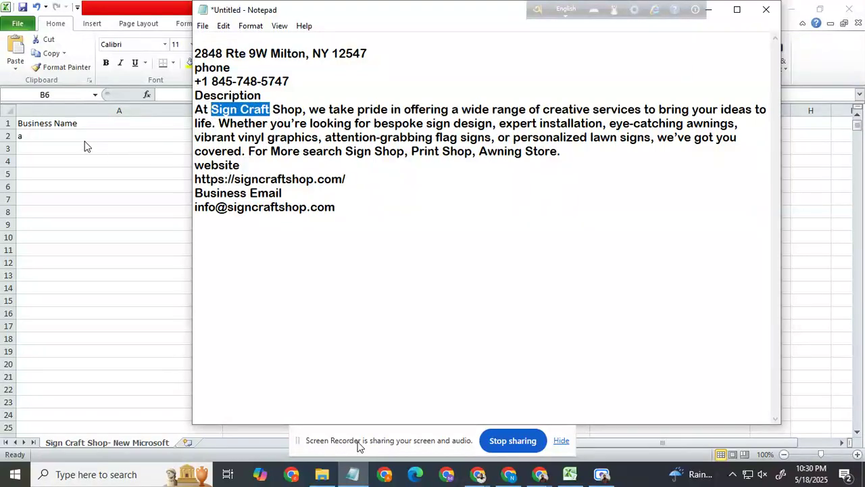
pyautogui.click(67, 139)
pyautogui.click(42, 134)
pyautogui.hotkey('ctrl', 'v')
pyautogui.click(84, 163)
# Step: Copy "creative services" from the Notepad description and paste it into A3 in Excel
pyautogui.click(352, 474)
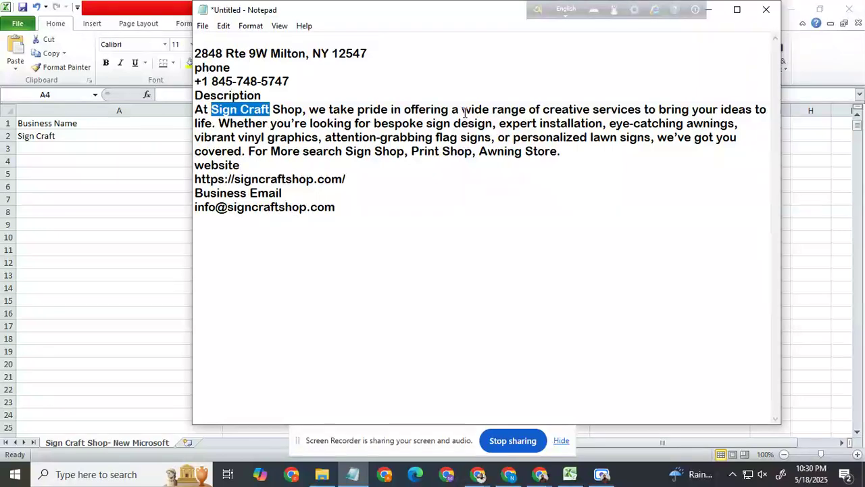
pyautogui.moveTo(544, 110); pyautogui.dragTo(637, 110)
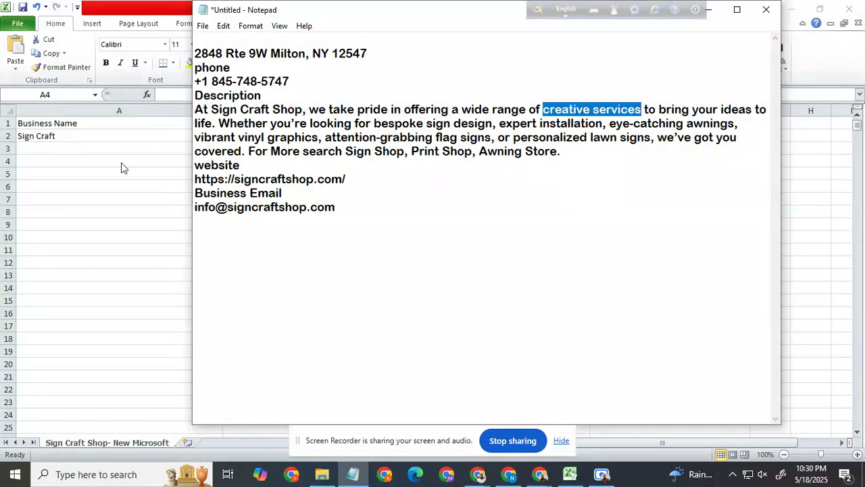
pyautogui.click(61, 154)
pyautogui.click(65, 146)
pyautogui.hotkey('ctrl', 'v')
pyautogui.click(138, 208)
# Step: Copy "Awning Store" from the Notepad description and paste it into A4 in Excel
pyautogui.click(353, 473)
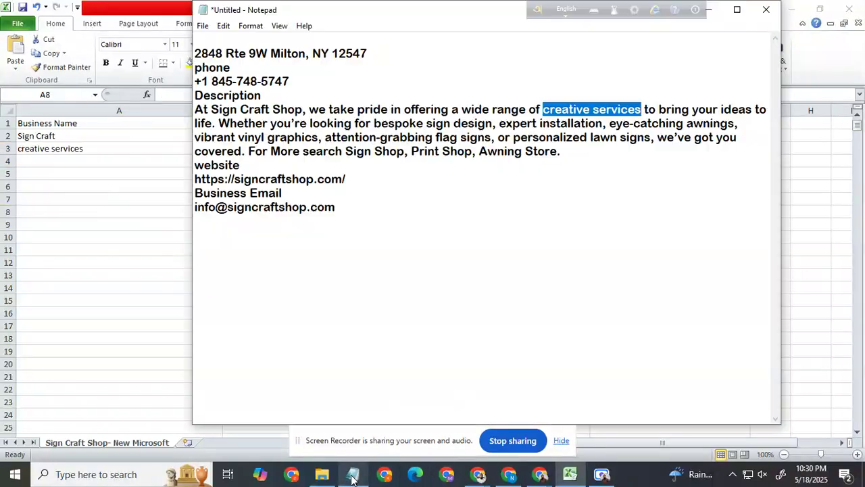
pyautogui.moveTo(481, 152); pyautogui.dragTo(557, 151)
pyautogui.click(62, 158)
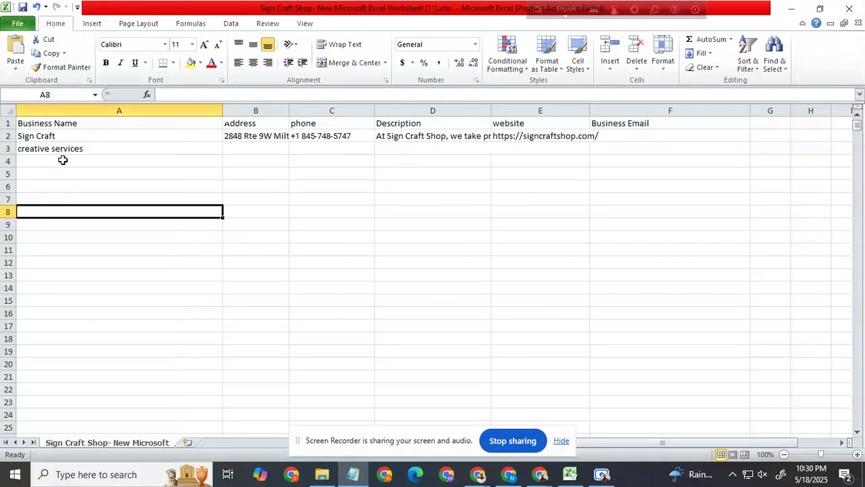
pyautogui.keyDown('ctrl'); pyautogui.click(64, 165); pyautogui.keyUp('ctrl')
pyautogui.hotkey('ctrl', 'v')
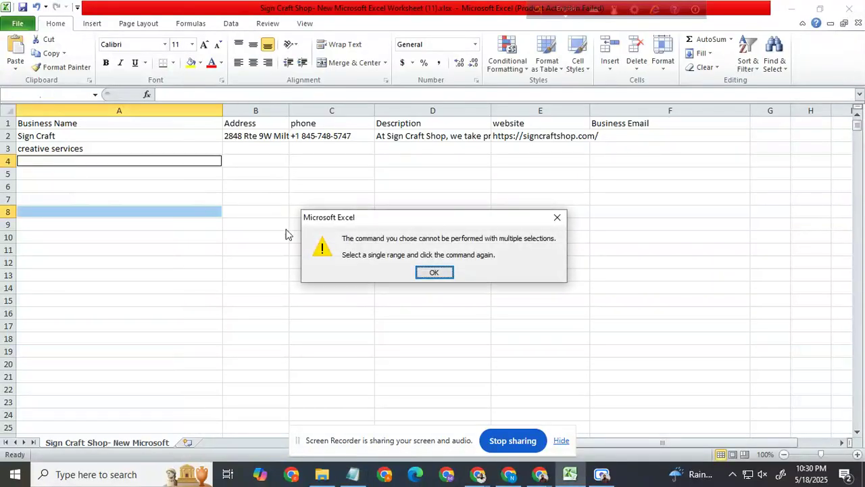
pyautogui.click(436, 272)
pyautogui.click(81, 198)
pyautogui.click(73, 161)
pyautogui.hotkey('ctrl', 'v')
pyautogui.click(103, 214)
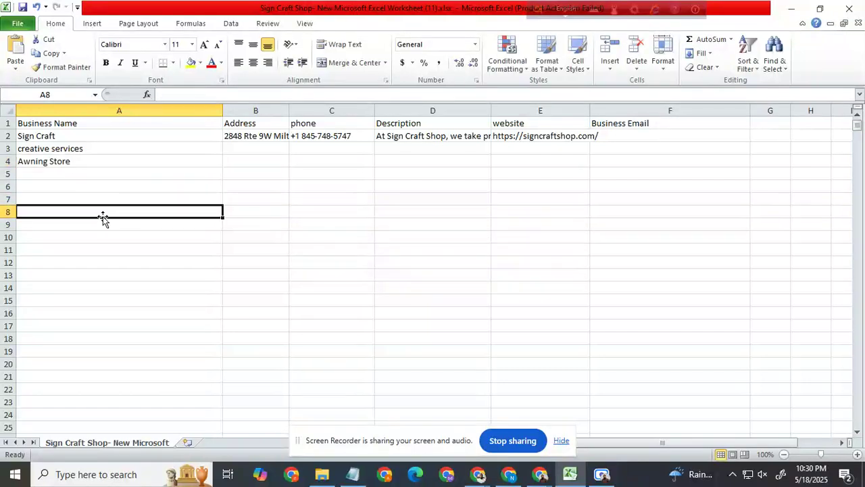
pyautogui.click(76, 138)
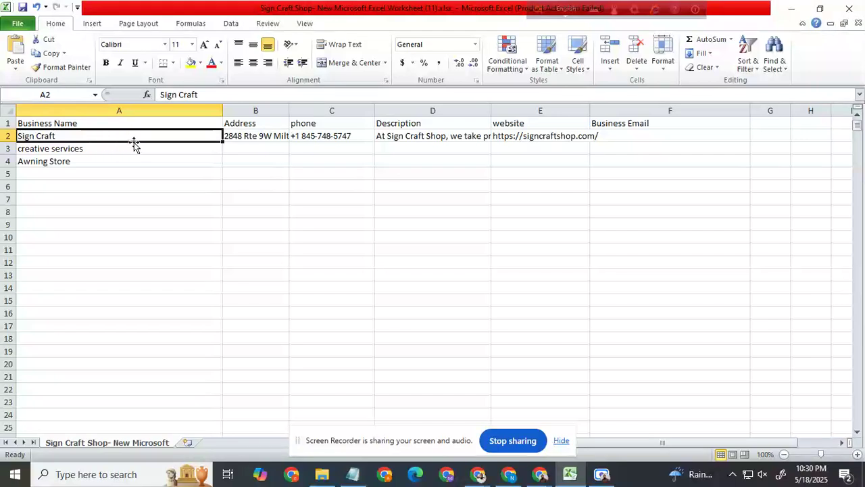
pyautogui.click(253, 135)
pyautogui.moveTo(288, 142)
pyautogui.mouseDown()
pyautogui.moveTo(288, 153)
pyautogui.moveTo(289, 142)
pyautogui.mouseUp()
pyautogui.click(357, 171)
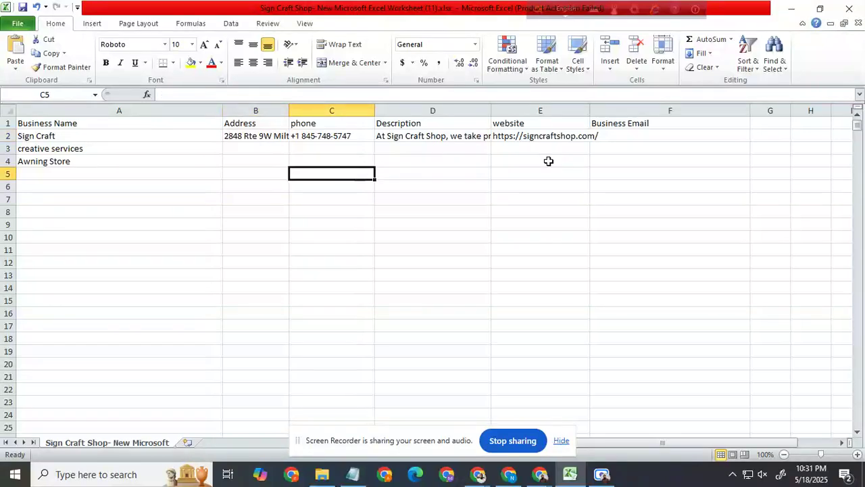
# Step: Copy the business email address from Notepad and paste it into F2 in Excel
pyautogui.click(654, 143)
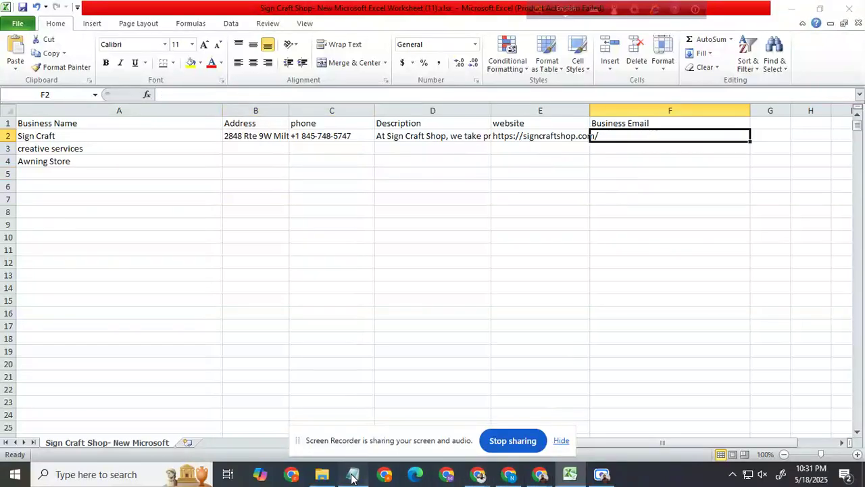
pyautogui.click(352, 474)
pyautogui.moveTo(335, 208); pyautogui.dragTo(195, 209)
pyautogui.hotkey('ctrl', 'c')
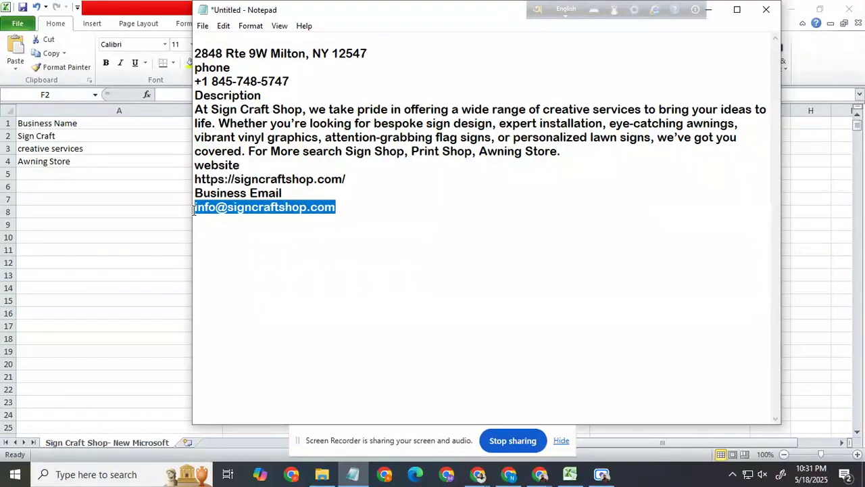
pyautogui.hotkey('alt', 'Tab')
pyautogui.click(653, 165)
pyautogui.click(655, 139)
pyautogui.hotkey('ctrl', 'v')
pyautogui.click(627, 236)
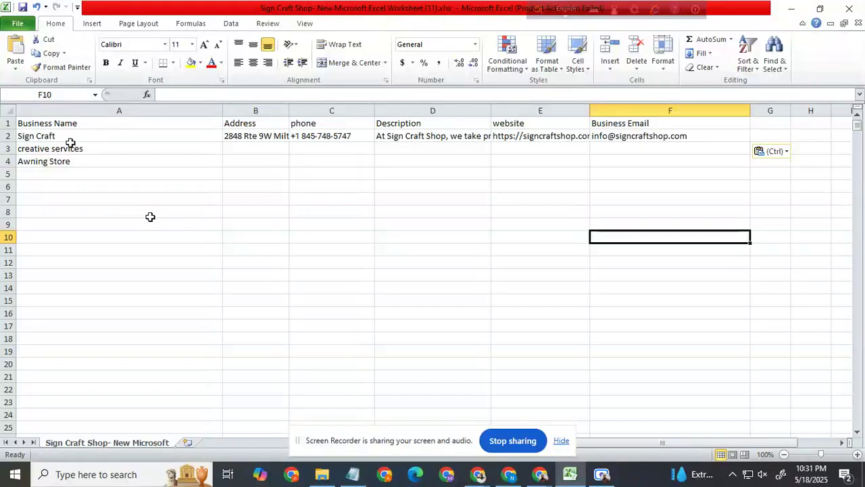
# Step: Clear the extra business names "creative services" and "Awning Store" from A3 and A4
pyautogui.moveTo(79, 161); pyautogui.dragTo(34, 140)
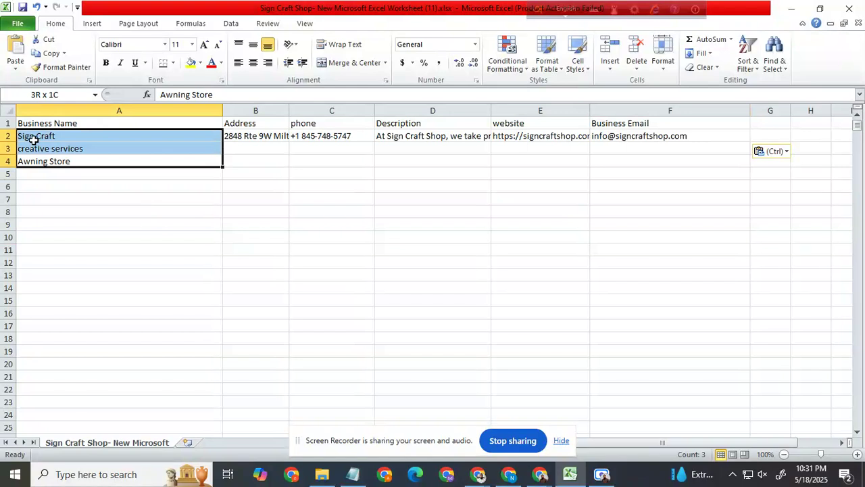
pyautogui.click(102, 161)
pyautogui.click(94, 151)
pyautogui.moveTo(95, 151); pyautogui.dragTo(102, 168)
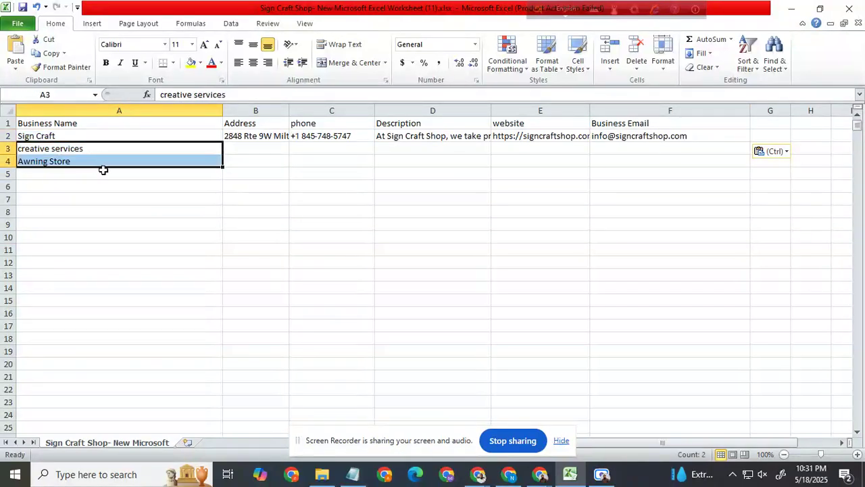
pyautogui.press('BackSpace')
pyautogui.click(232, 171)
pyautogui.click(198, 162)
pyautogui.press('Delete')
pyautogui.click(218, 207)
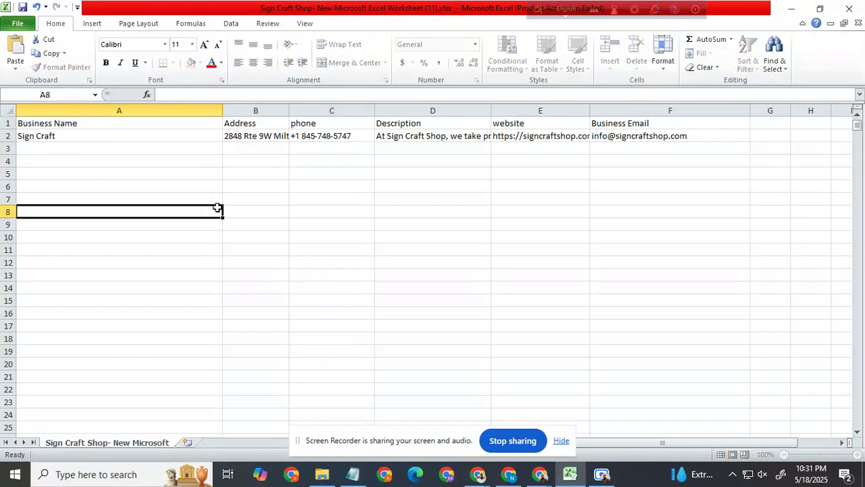
pyautogui.click(131, 138)
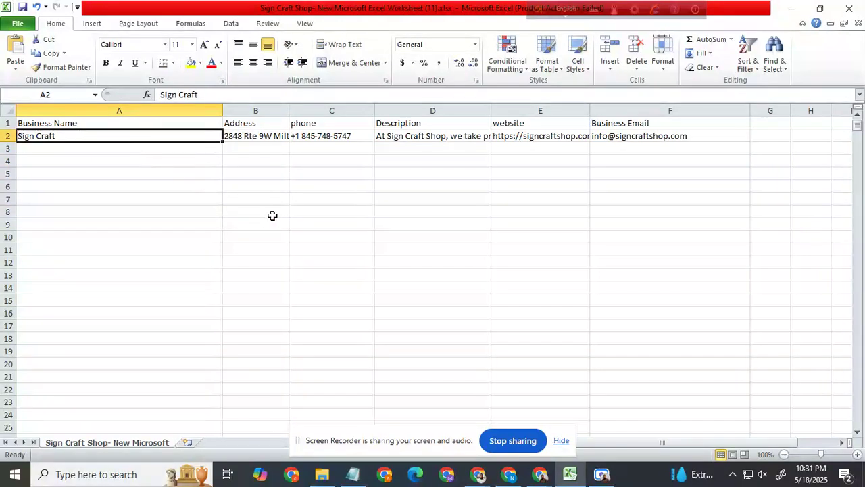
pyautogui.click(311, 217)
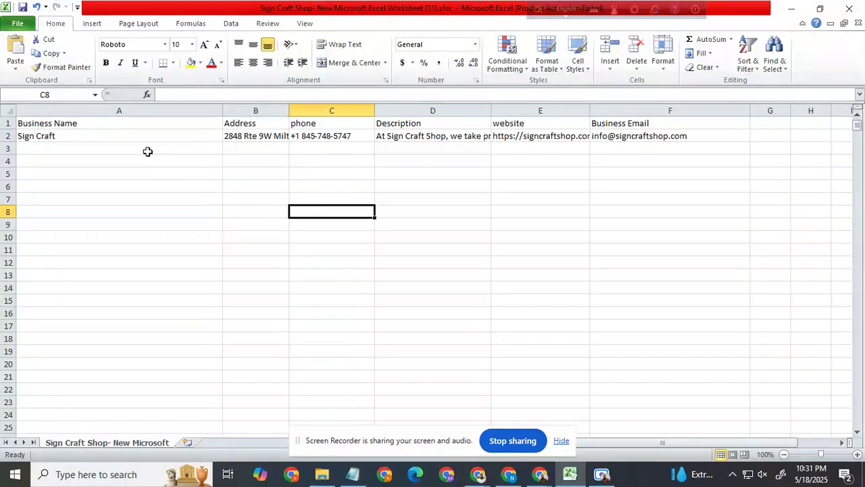
pyautogui.click(87, 137)
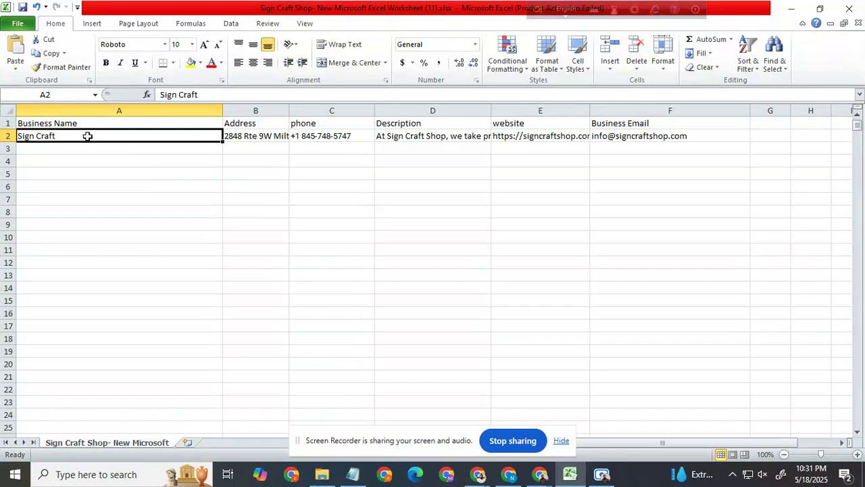
pyautogui.click(398, 215)
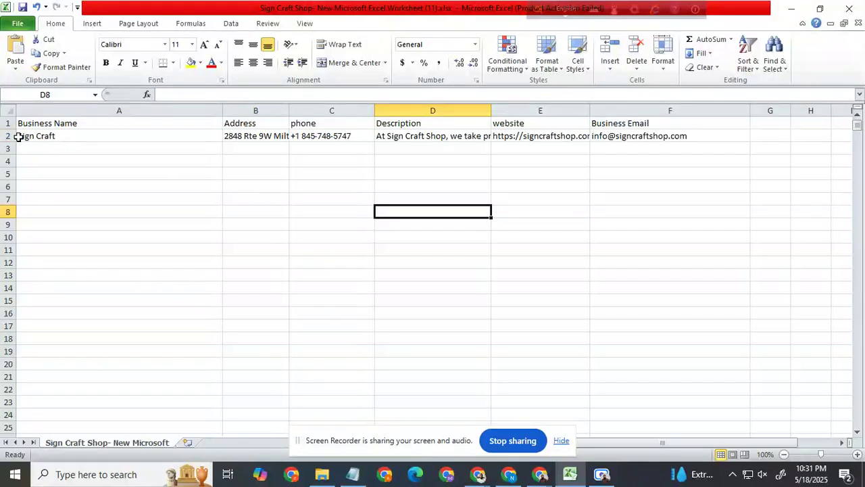
# Step: Fill the Sign Craft record in A2:F2 down through row 11
pyautogui.moveTo(23, 137); pyautogui.dragTo(648, 136)
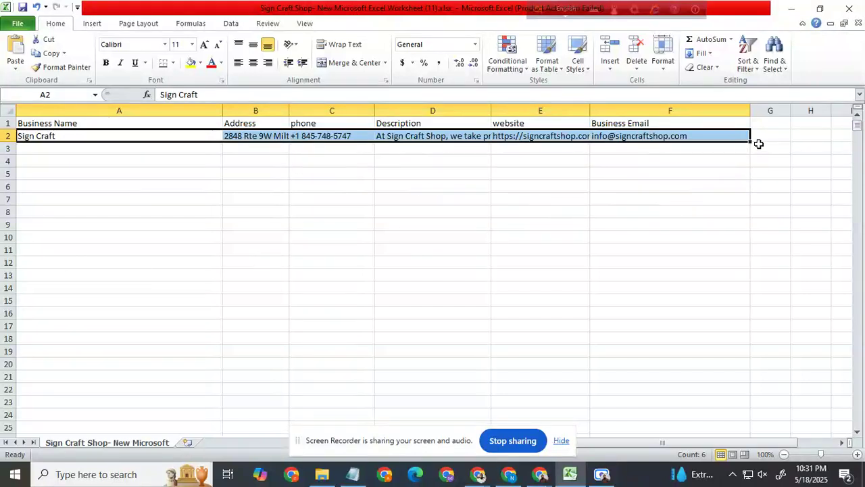
pyautogui.moveTo(751, 142); pyautogui.dragTo(751, 251)
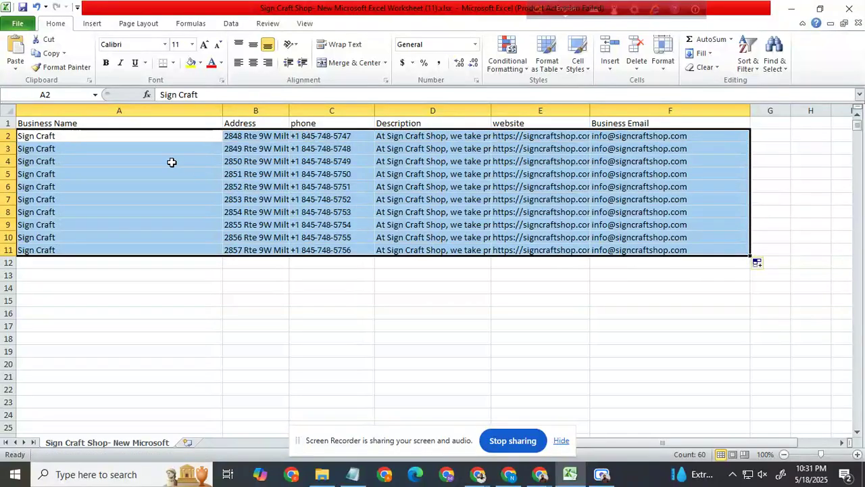
pyautogui.click(564, 314)
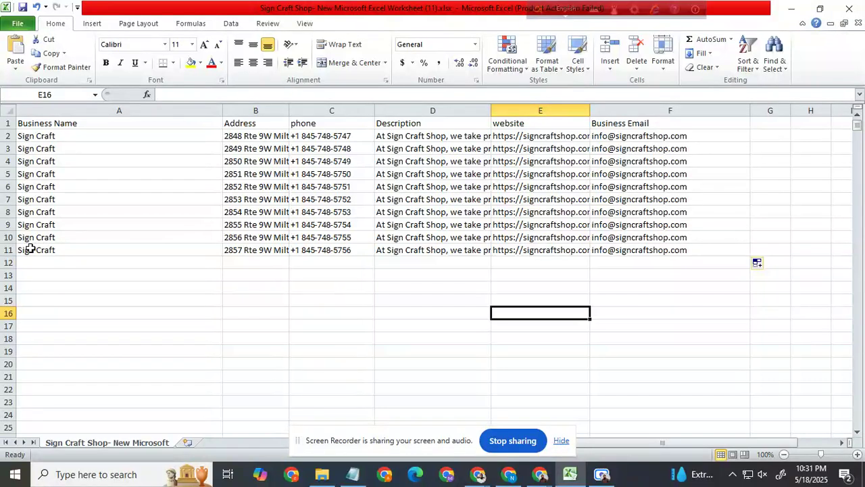
pyautogui.moveTo(25, 250); pyautogui.dragTo(634, 250)
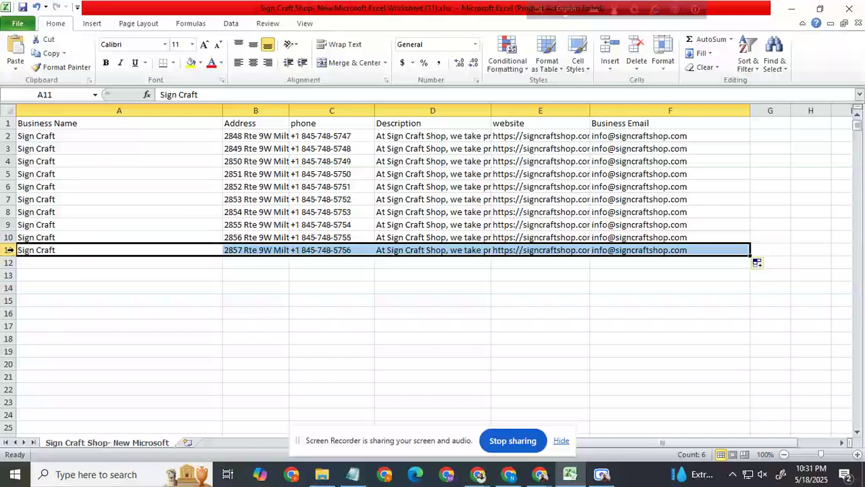
pyautogui.click(57, 266)
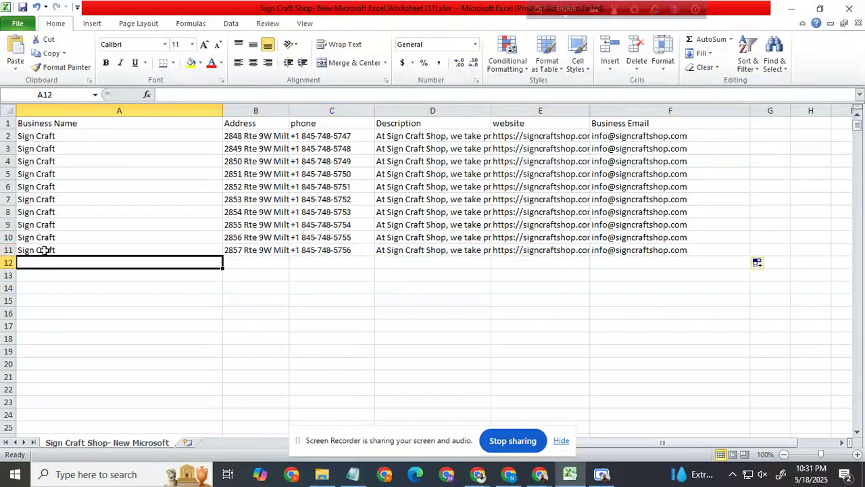
pyautogui.click(45, 250)
pyautogui.moveTo(68, 250); pyautogui.dragTo(659, 254)
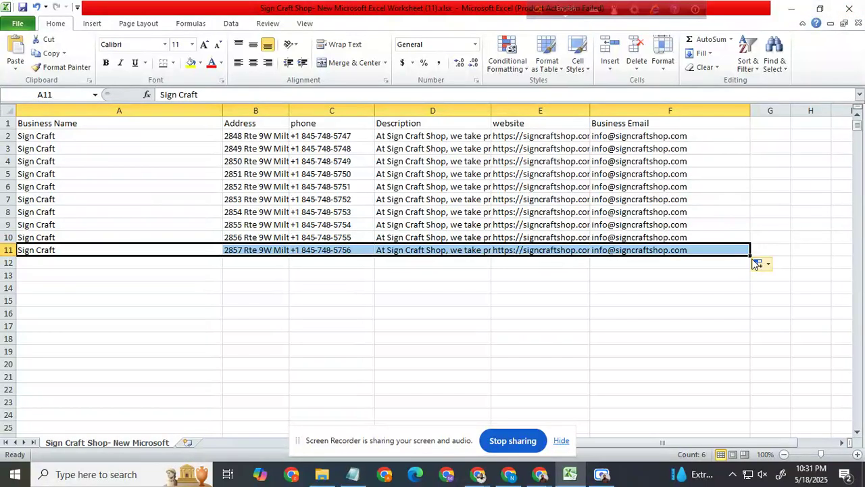
pyautogui.click(776, 124)
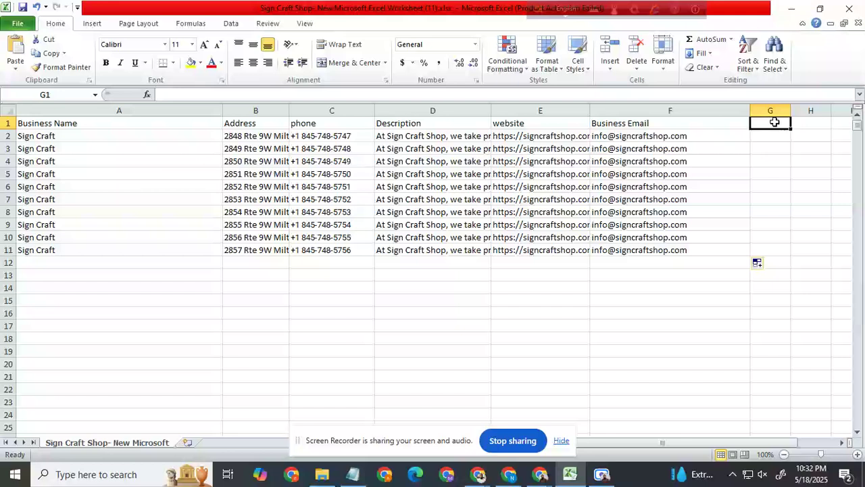
pyautogui.moveTo(768, 141); pyautogui.dragTo(764, 244)
pyautogui.click(701, 275)
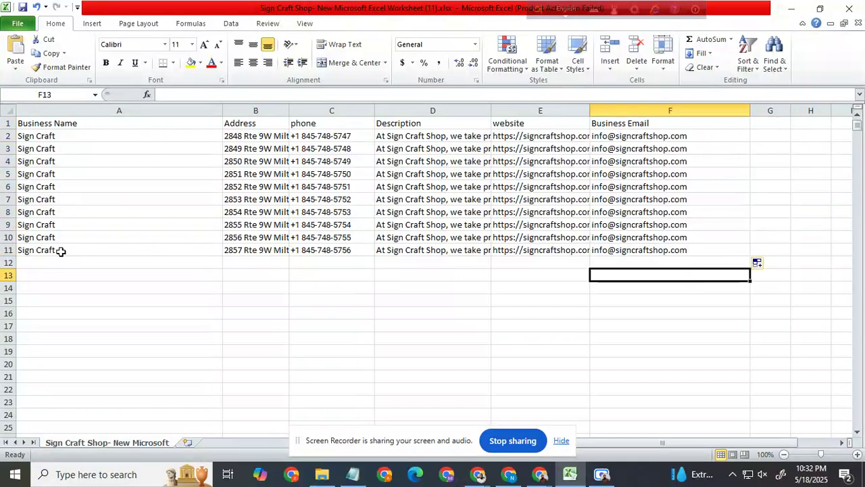
# Step: Fill the record in A11:F11 down through row 1006
pyautogui.moveTo(64, 249); pyautogui.dragTo(673, 251)
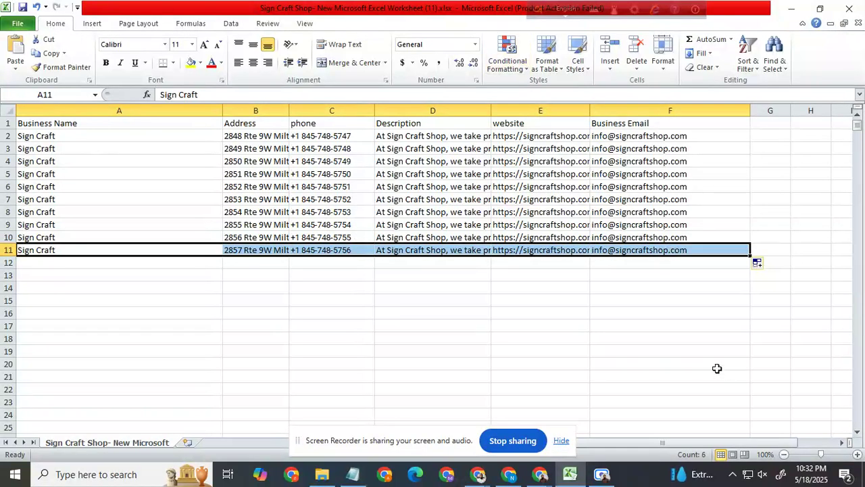
pyautogui.moveTo(752, 259); pyautogui.dragTo(509, 228)
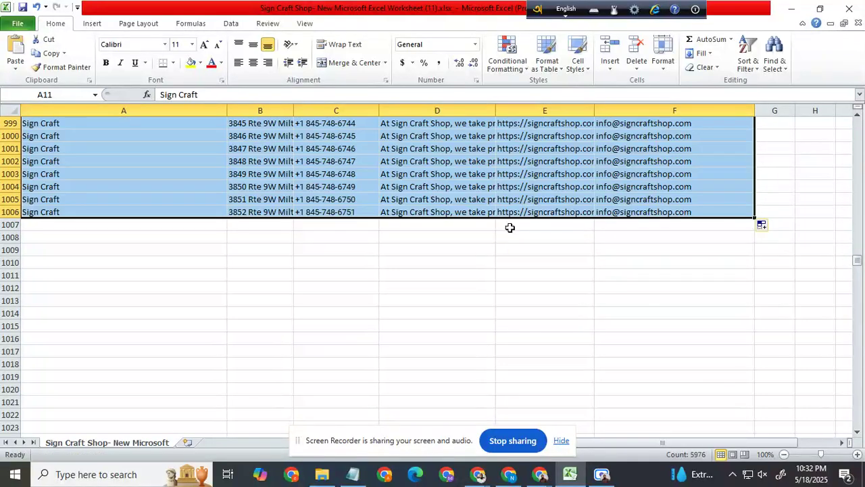
# Step: Refill the leftover phone, description and website cells from row 1111 downward
pyautogui.scroll(-20, 476, 305)
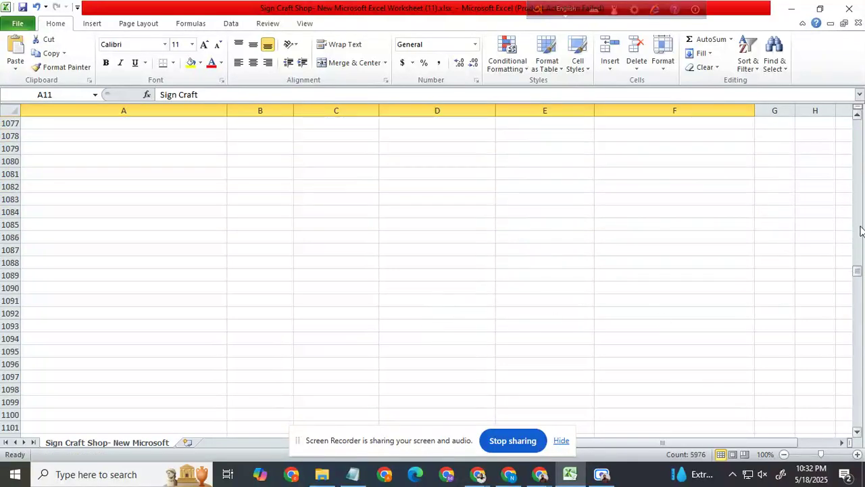
pyautogui.moveTo(855, 274); pyautogui.dragTo(853, 275)
pyautogui.scroll(3, 295, 219)
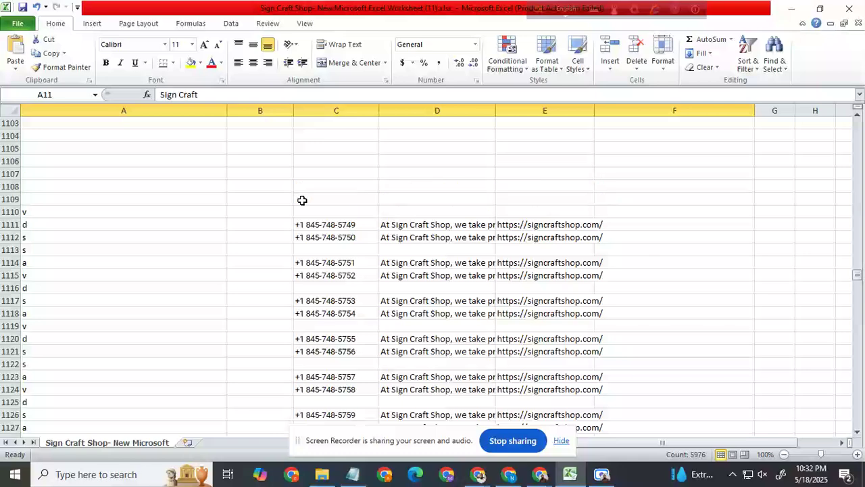
pyautogui.moveTo(575, 224); pyautogui.dragTo(628, 372)
pyautogui.scroll(10, 622, 257)
pyautogui.click(464, 185)
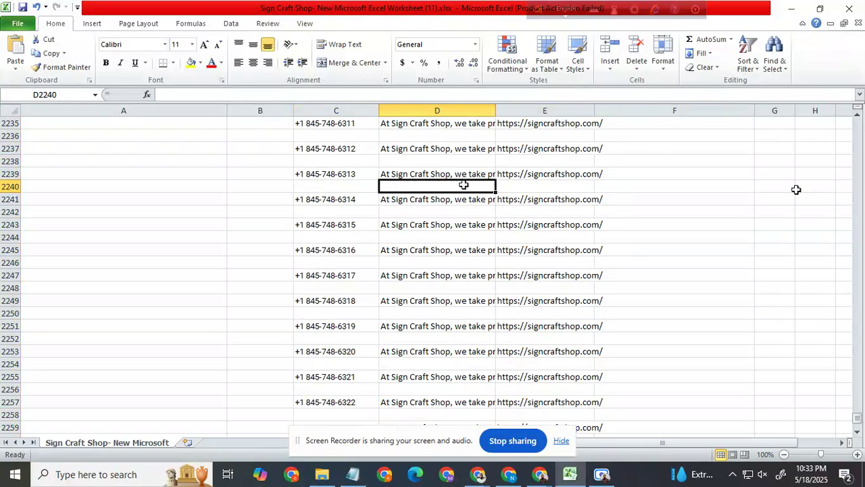
# Step: Delete the leftover rows 1111 to 2283 below the filled Sign Craft records
pyautogui.scroll(14, 351, 175)
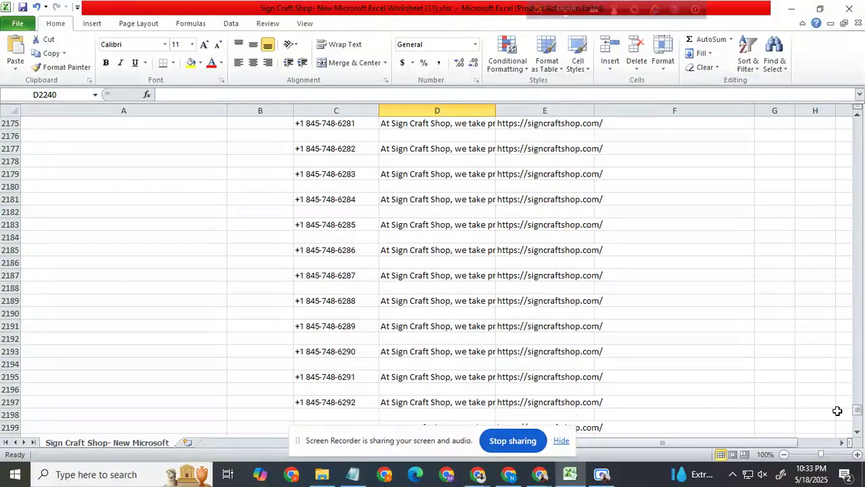
pyautogui.moveTo(856, 412); pyautogui.dragTo(857, 260)
pyautogui.scroll(-20, 293, 284)
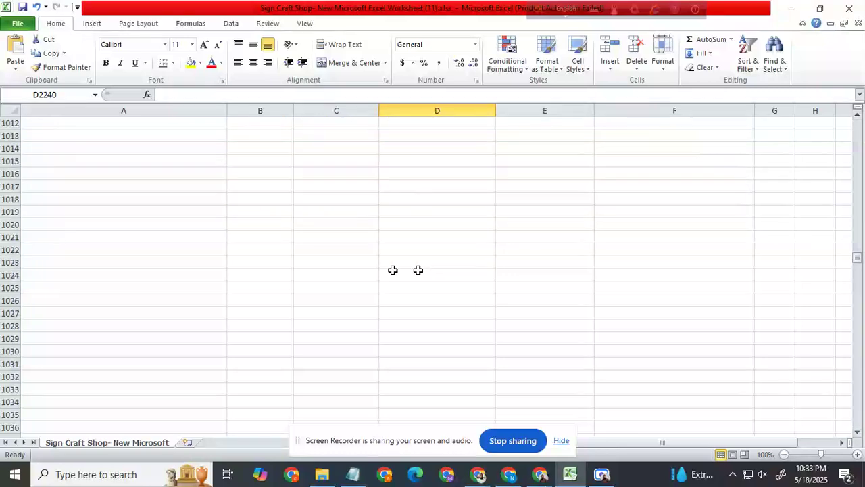
pyautogui.scroll(-7, 291, 288)
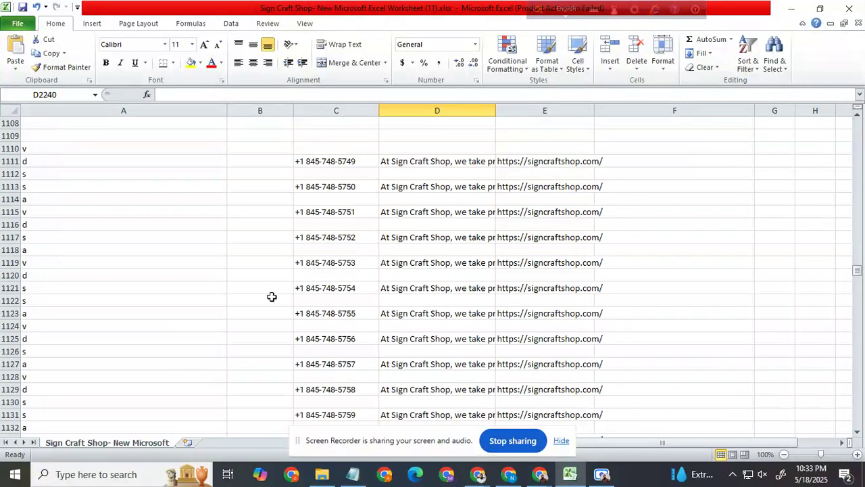
pyautogui.scroll(3, 271, 296)
pyautogui.moveTo(7, 275); pyautogui.dragTo(125, 205)
pyautogui.rightClick(108, 193)
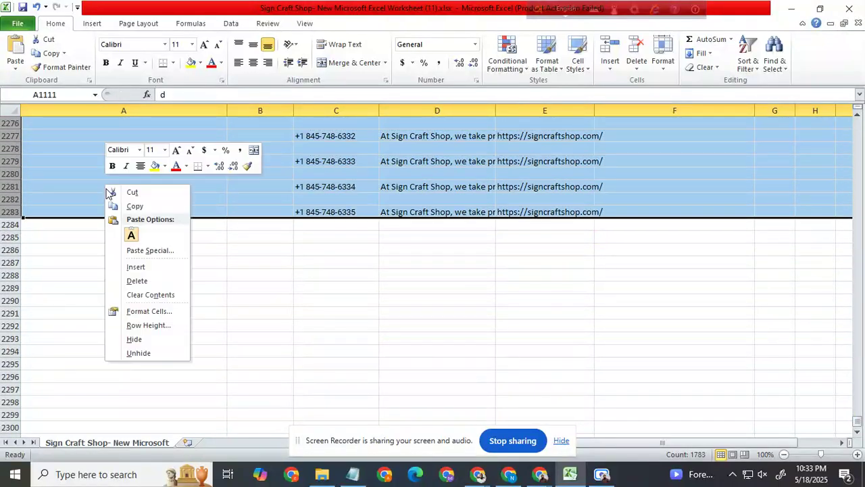
pyautogui.click(138, 280)
pyautogui.click(514, 238)
# Step: Try to re-enter the phone number in C2 and decline the proposed formula correction
pyautogui.scroll(-8, 534, 253)
pyautogui.moveTo(859, 274); pyautogui.dragTo(813, 112)
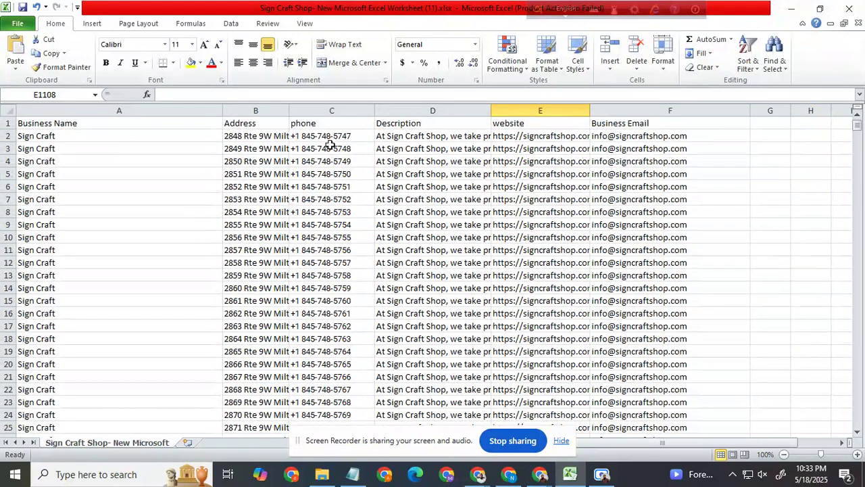
pyautogui.click(312, 125)
pyautogui.doubleClick(338, 137)
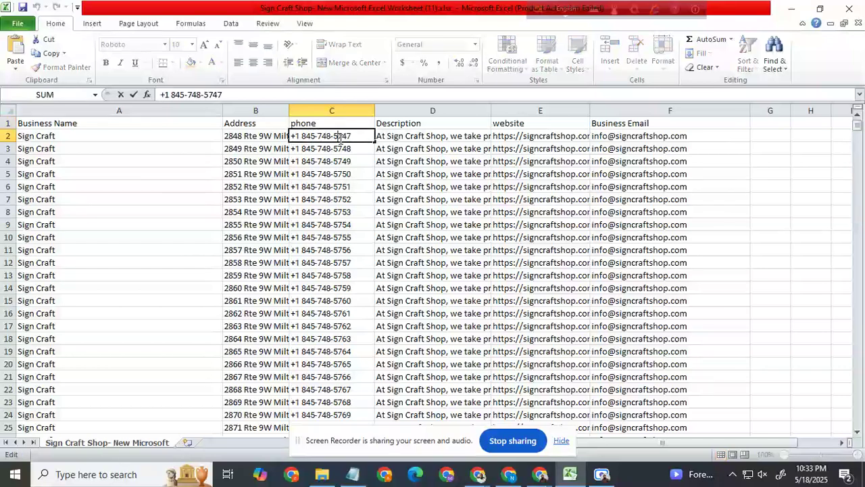
pyautogui.press('Return')
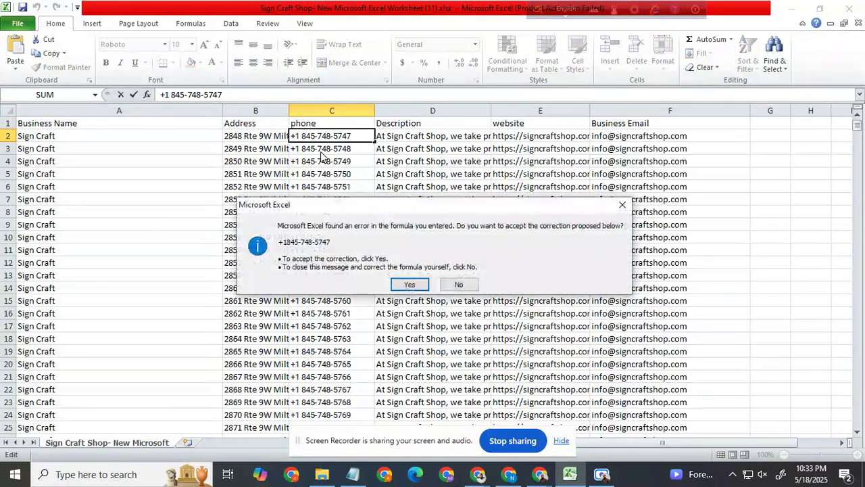
pyautogui.click(457, 285)
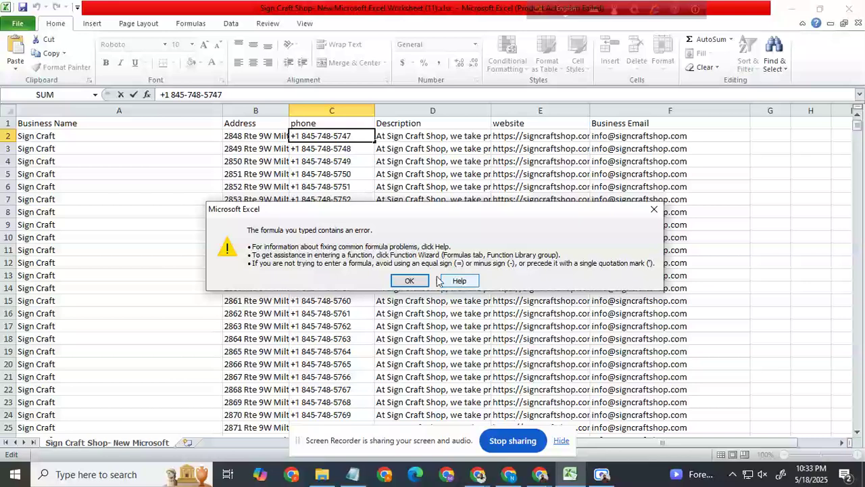
pyautogui.click(654, 209)
# Step: Undo the accidental C6 reference in the phone cell C2
pyautogui.write('=')
pyautogui.click(369, 186)
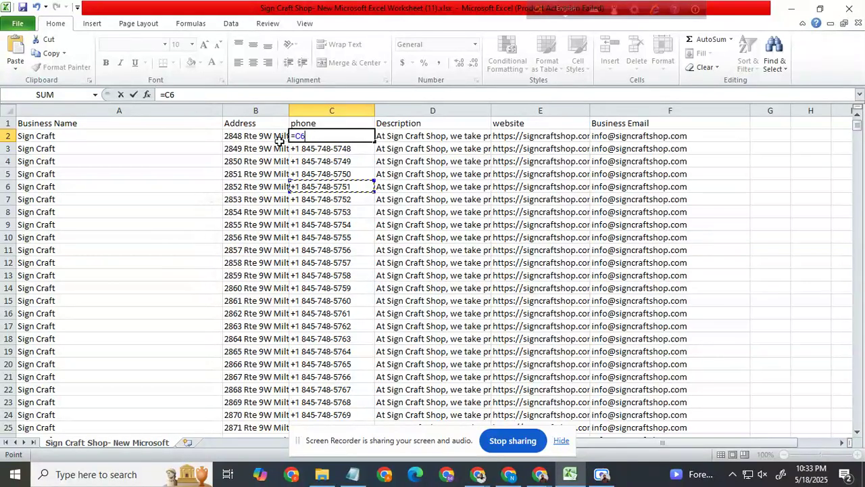
pyautogui.hotkey('ctrl', 'z')
pyautogui.click(384, 173)
pyautogui.hotkey('ctrl', 'z')
pyautogui.hotkey('ctrl', 'z')
pyautogui.hotkey('ctrl', 'z')
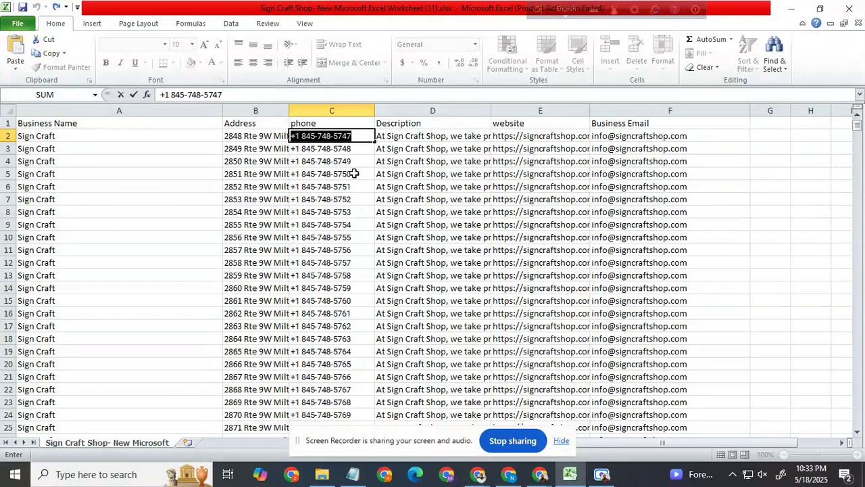
# Step: Remove the accidental D10 reference from the first record's phone cell C2, leaving the cell empty
pyautogui.click(452, 231)
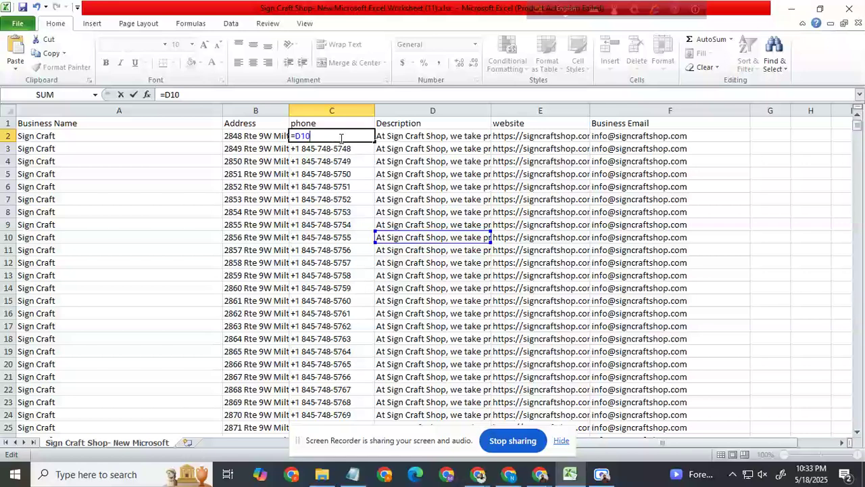
pyautogui.press('BackSpace')
pyautogui.press('BackSpace')
pyautogui.press('BackSpace')
pyautogui.press('BackSpace')
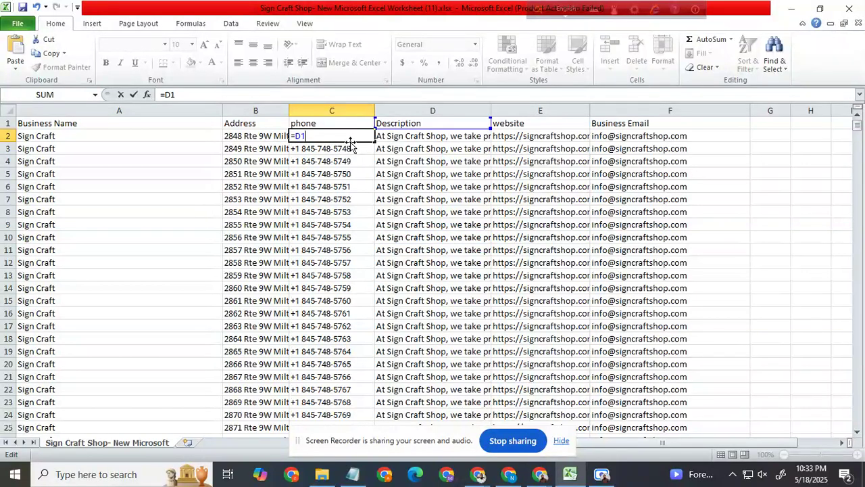
pyautogui.click(363, 202)
pyautogui.click(337, 150)
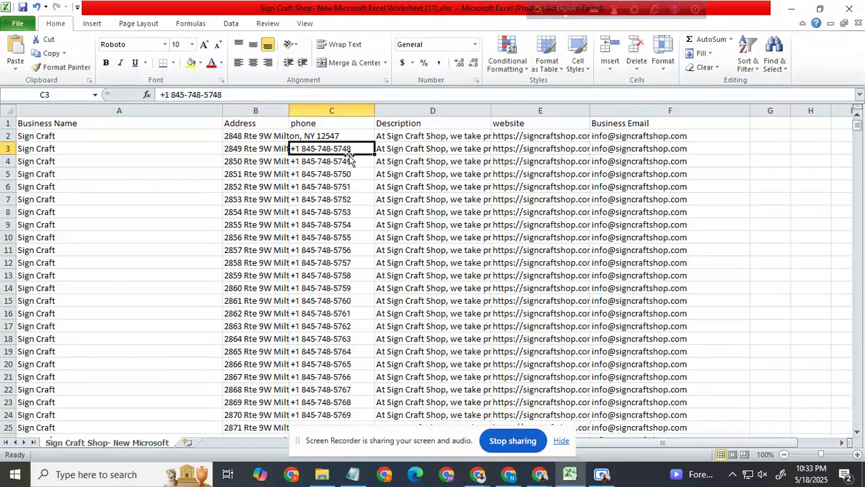
# Step: Try to replace the phone number in C3 with a formula that references C2
pyautogui.doubleClick(340, 149)
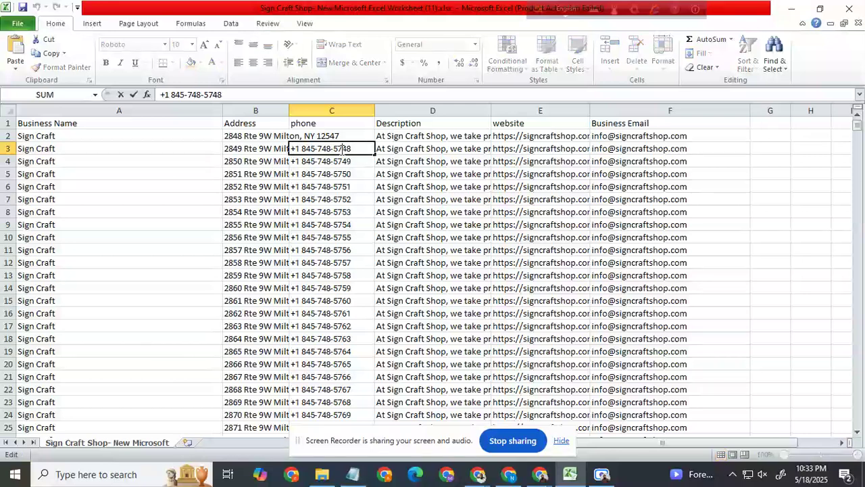
pyautogui.moveTo(365, 149); pyautogui.dragTo(272, 150)
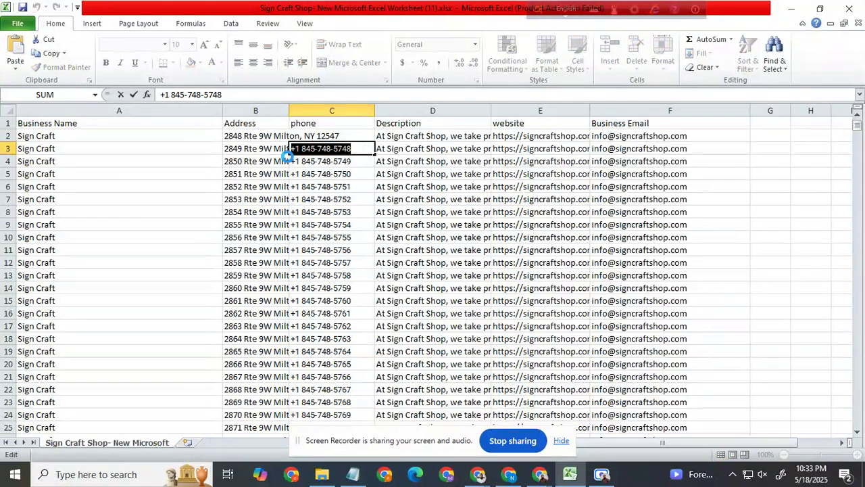
pyautogui.write('=')
pyautogui.click(332, 136)
pyautogui.click(353, 185)
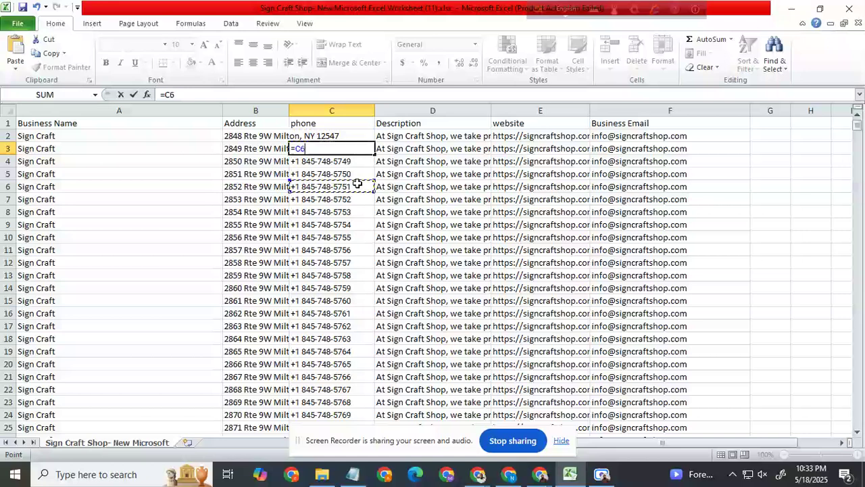
pyautogui.click(342, 137)
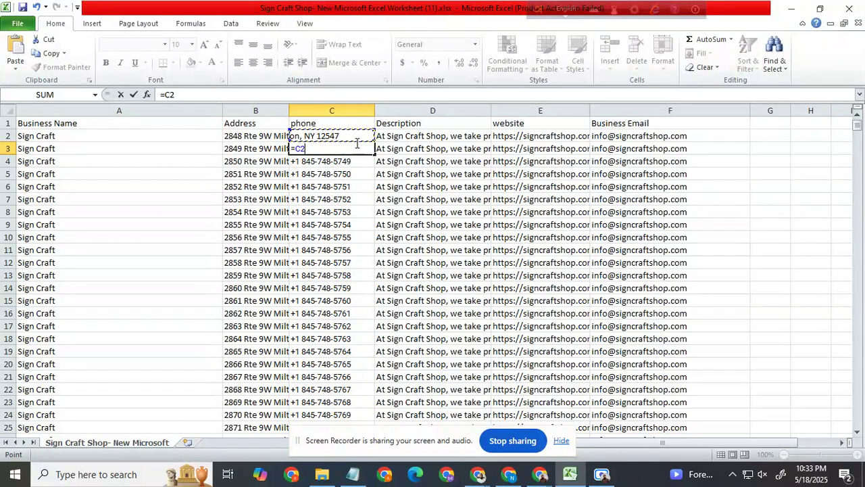
pyautogui.hotkey('ctrl', 'z')
pyautogui.hotkey('ctrl', 'z')
pyautogui.hotkey('ctrl', 'z')
pyautogui.hotkey('ctrl', 'z')
pyautogui.hotkey('ctrl', 'z')
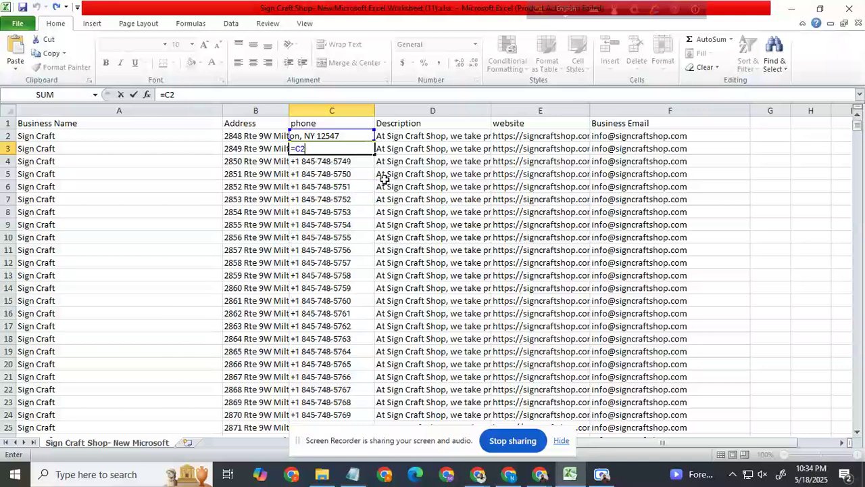
pyautogui.click(334, 136)
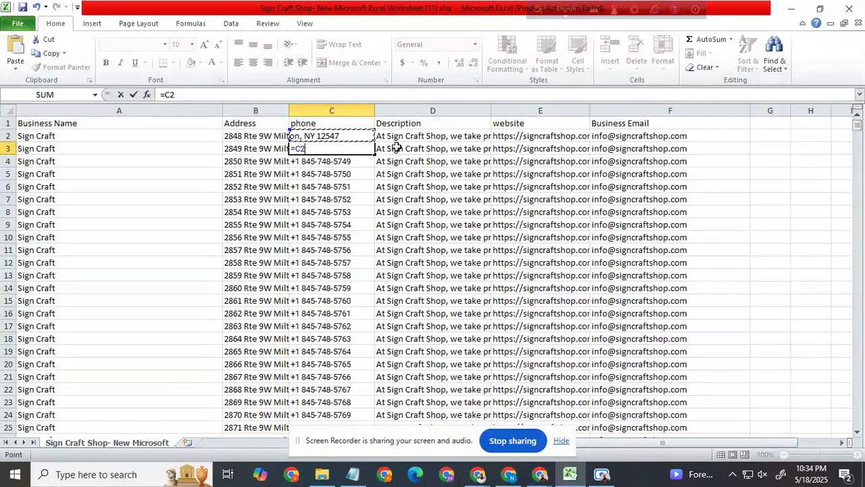
# Step: Try to shorten and leave the unfinished formula in C3, dismissing the formula error
pyautogui.press('BackSpace')
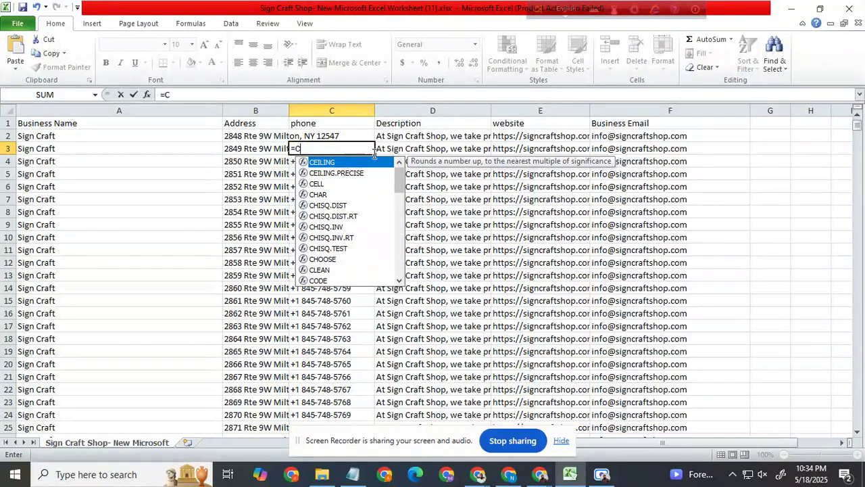
pyautogui.click(343, 136)
pyautogui.click(409, 280)
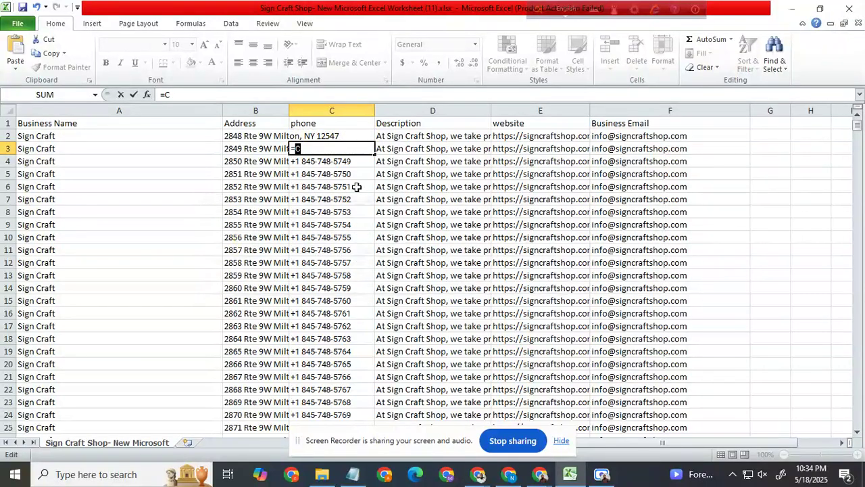
pyautogui.click(337, 134)
pyautogui.press('BackSpace')
pyautogui.click(344, 138)
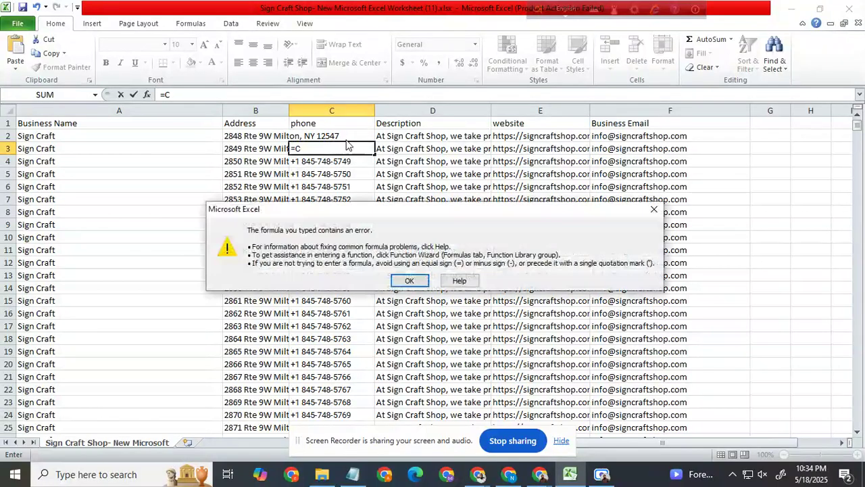
pyautogui.click(411, 279)
# Step: Clear the unfinished formula from C3 and leave both C2 and C3 empty
pyautogui.click(343, 137)
pyautogui.press('BackSpace')
pyautogui.press('BackSpace')
pyautogui.press('BackSpace')
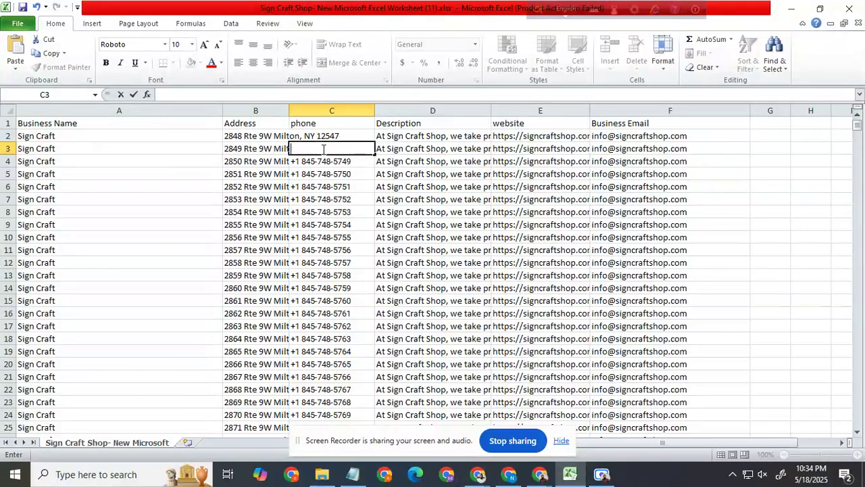
pyautogui.click(348, 138)
pyautogui.press('BackSpace')
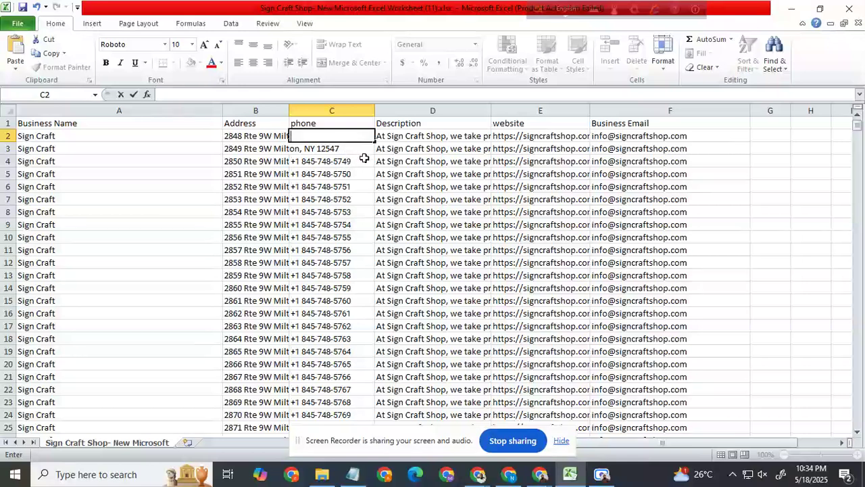
pyautogui.click(360, 160)
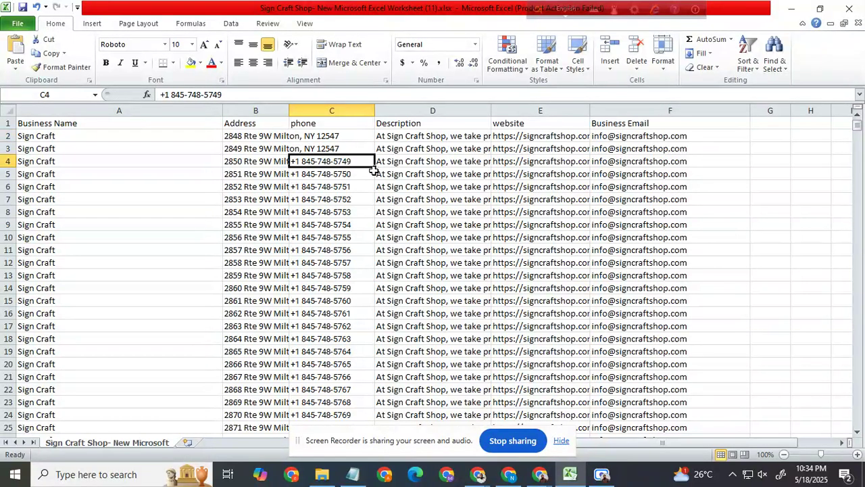
# Step: Try to enter the first record's phone number in C2, starting with a plus sign and country code 1
pyautogui.click(333, 137)
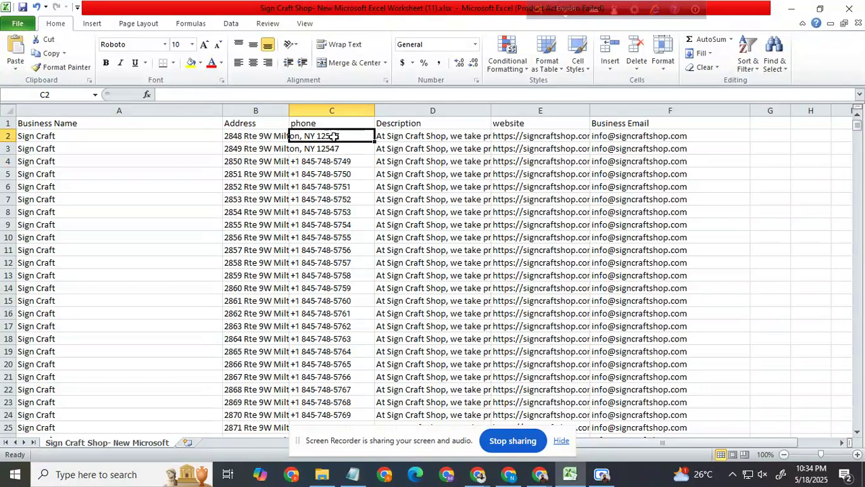
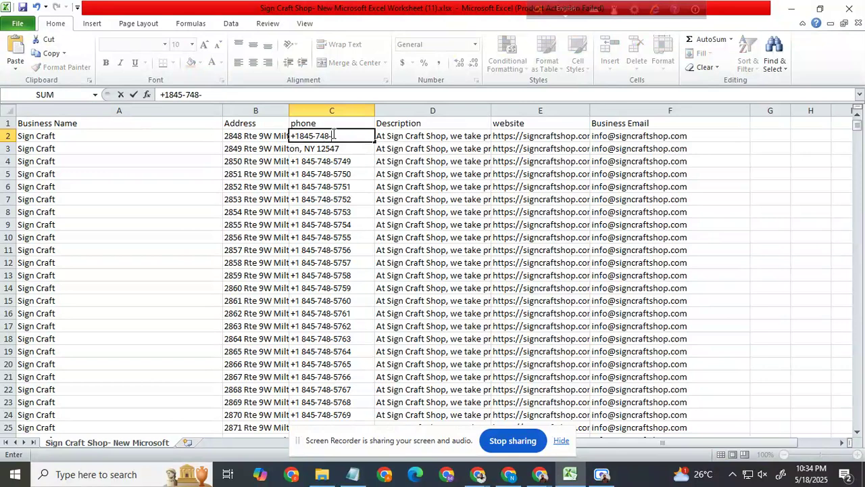
pyautogui.click(412, 133)
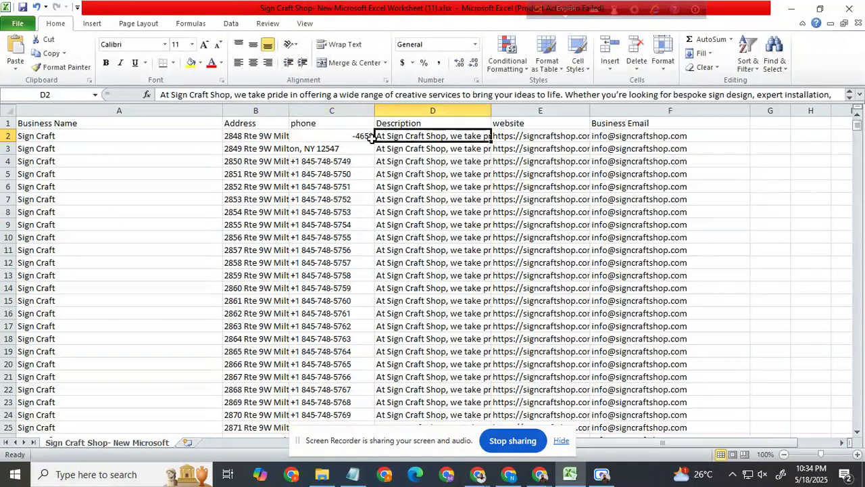
pyautogui.click(355, 136)
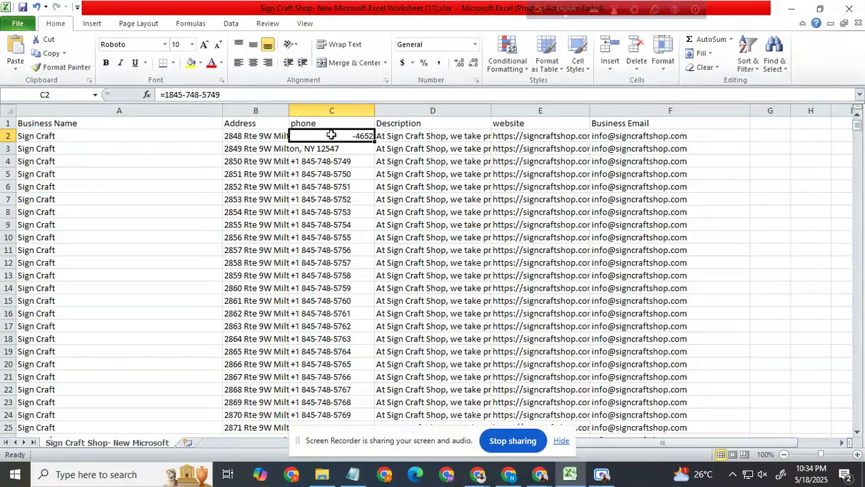
# Step: Erase the phone entry that was evaluated as a formula from C2
pyautogui.doubleClick(338, 136)
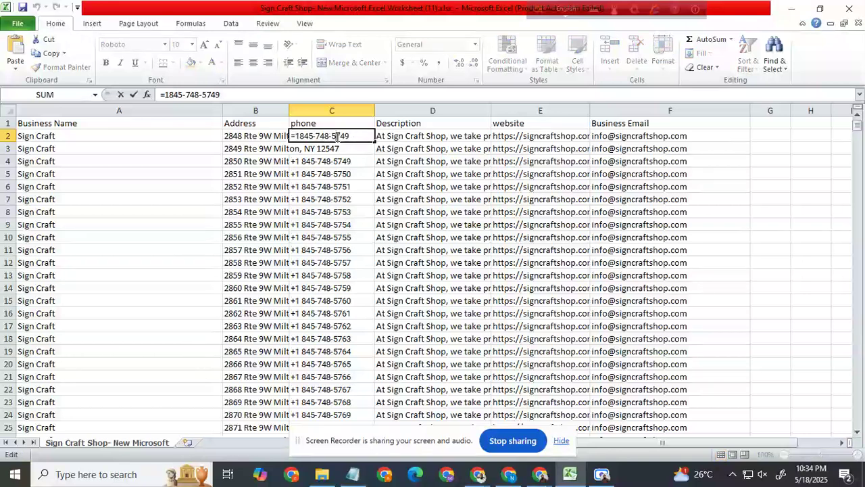
pyautogui.moveTo(354, 136); pyautogui.dragTo(267, 137)
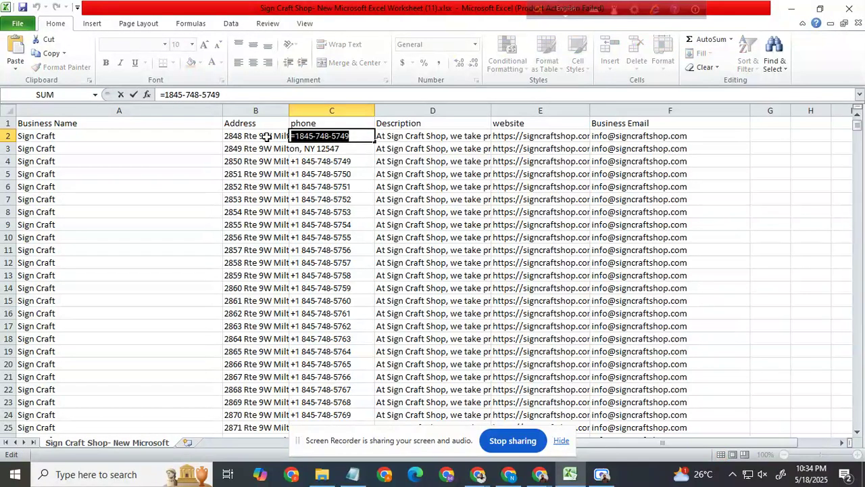
pyautogui.press('BackSpace')
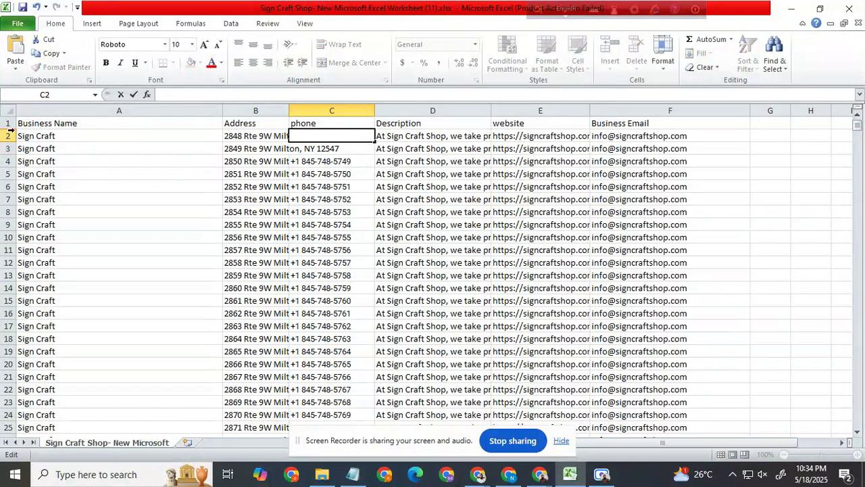
# Step: Insert four blank rows above the first Sign Craft record and delete them again
pyautogui.moveTo(9, 136); pyautogui.dragTo(9, 171)
pyautogui.rightClick(12, 170)
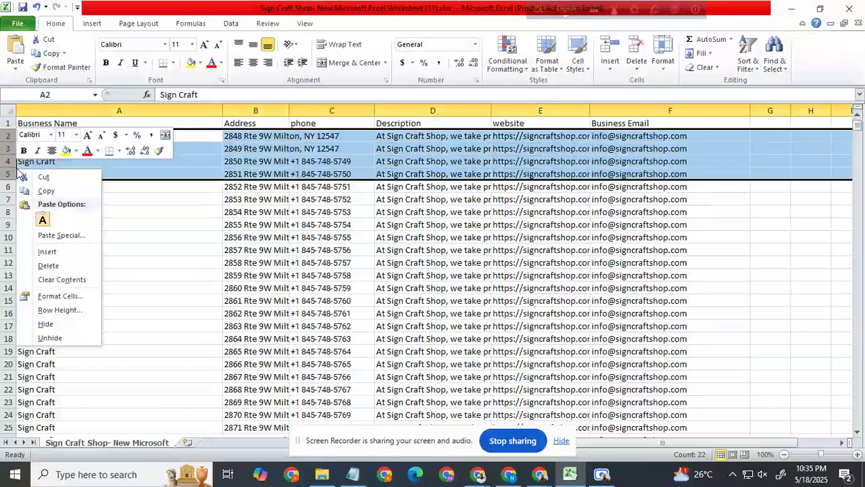
pyautogui.click(60, 254)
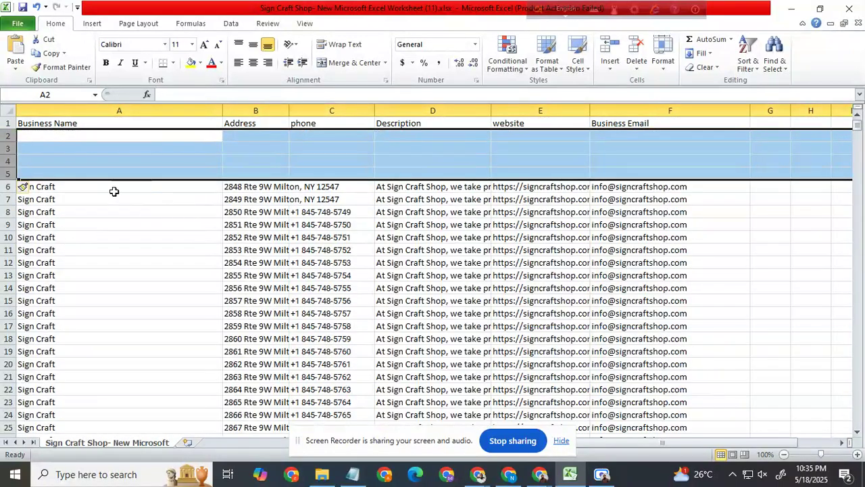
pyautogui.rightClick(10, 155)
pyautogui.click(53, 267)
pyautogui.rightClick(10, 150)
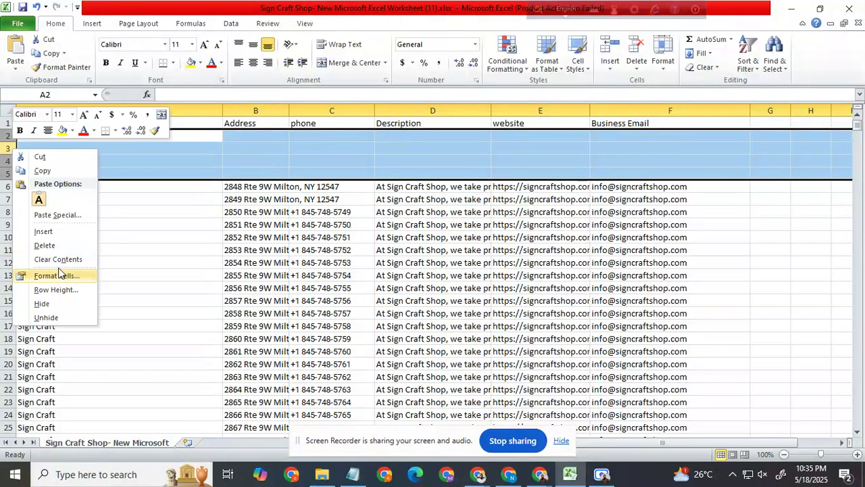
pyautogui.click(51, 244)
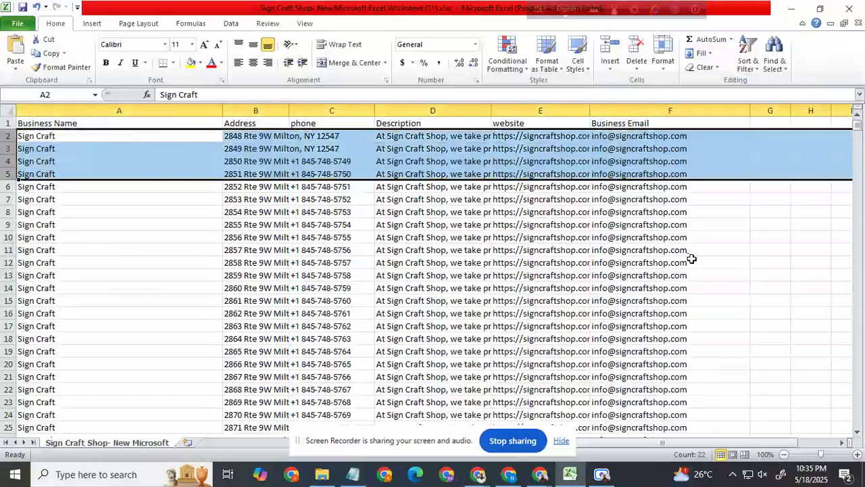
pyautogui.click(738, 274)
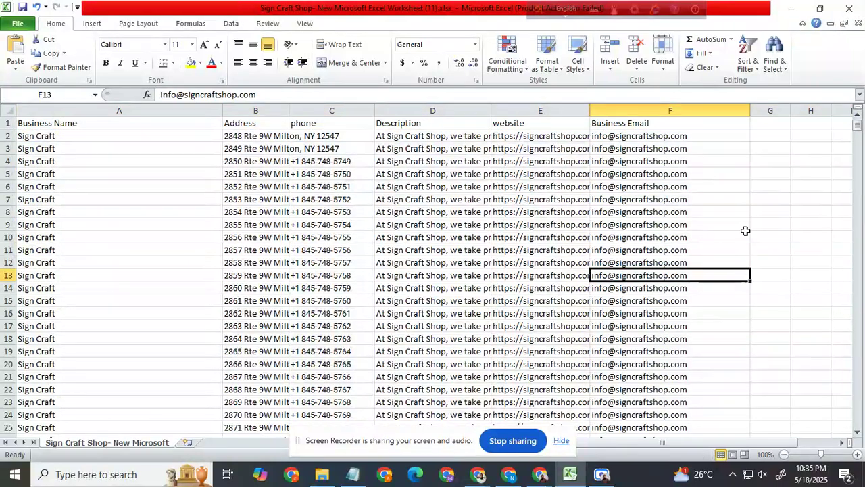
# Step: Delete the phone cells C2 to C1006, shifting the remaining cells of each record left
pyautogui.click(343, 164)
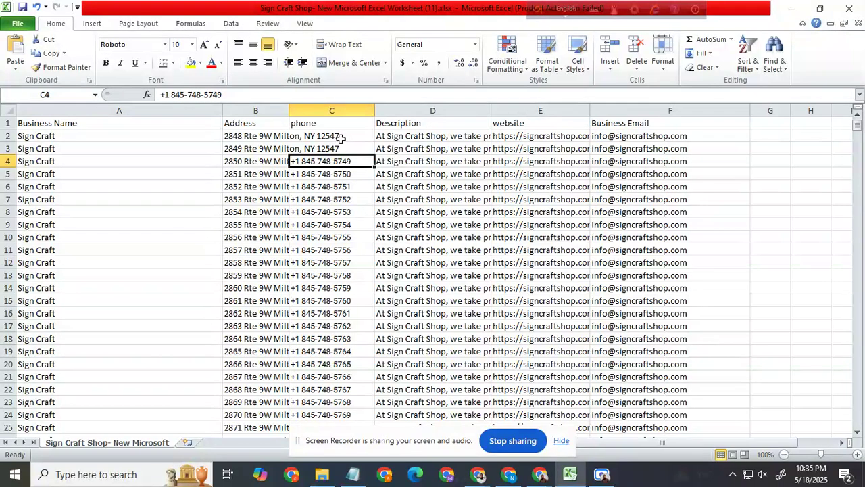
pyautogui.moveTo(343, 136)
pyautogui.mouseDown()
pyautogui.moveTo(385, 432)
pyautogui.moveTo(332, 484)
pyautogui.moveTo(343, 485)
pyautogui.moveTo(292, 7)
pyautogui.moveTo(336, 101)
pyautogui.moveTo(332, 149)
pyautogui.moveTo(334, 139)
pyautogui.mouseUp()
pyautogui.scroll(4, 372, 201)
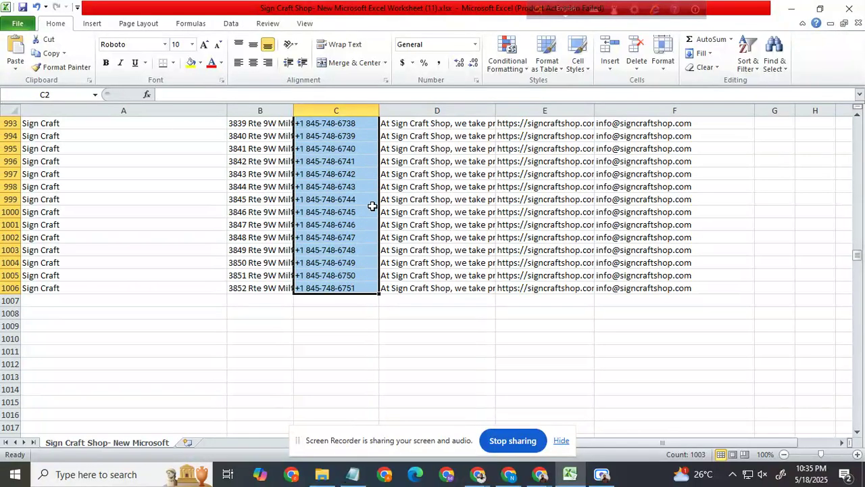
pyautogui.rightClick(334, 196)
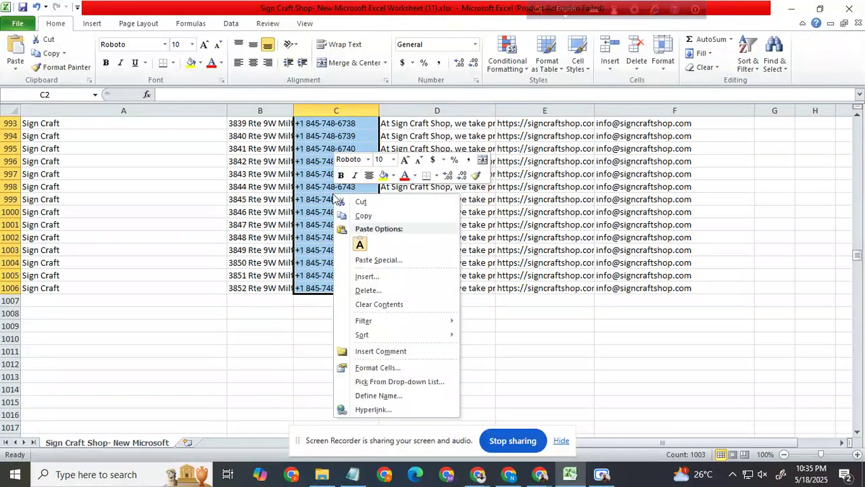
pyautogui.click(373, 292)
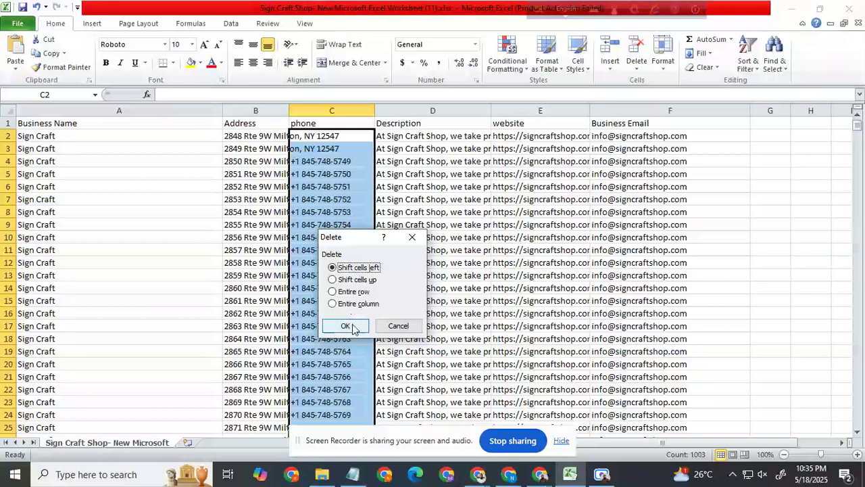
pyautogui.click(346, 326)
pyautogui.click(331, 137)
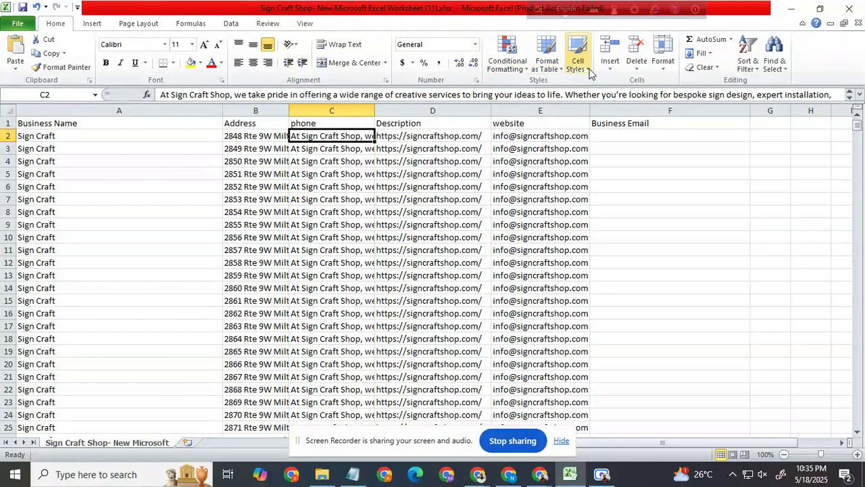
pyautogui.click(602, 477)
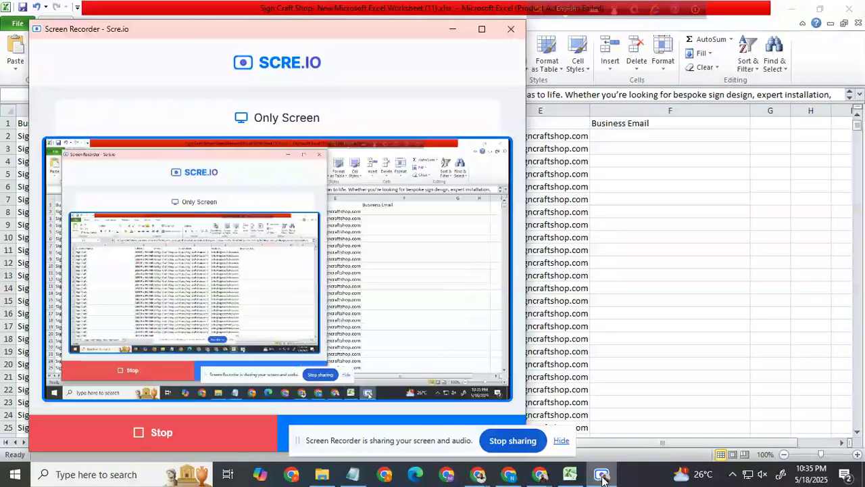
pyautogui.click(562, 441)
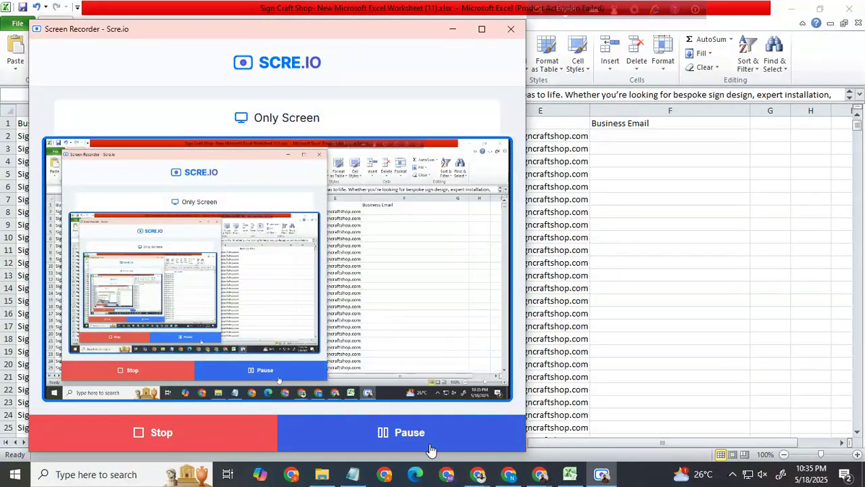
# Step: Clear the first record's phone number from cell C2
pyautogui.click(453, 29)
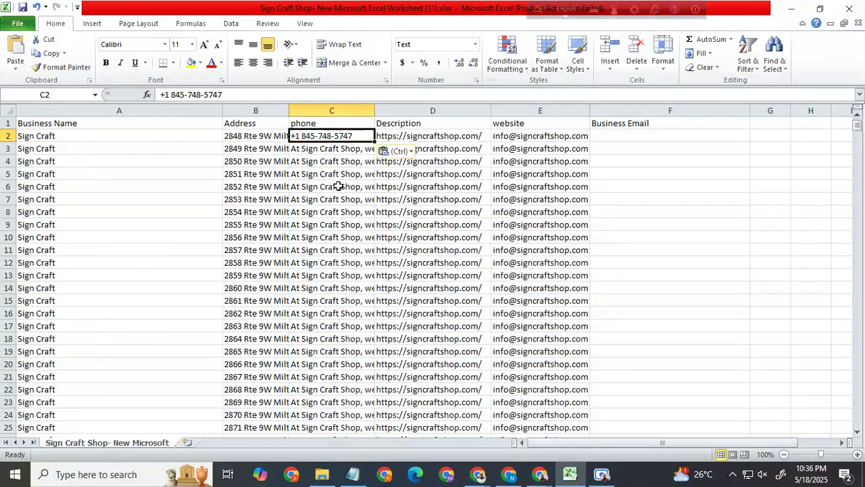
pyautogui.doubleClick(354, 136)
pyautogui.moveTo(355, 137); pyautogui.dragTo(292, 138)
pyautogui.hotkey('ctrl', 'c')
pyautogui.press('BackSpace')
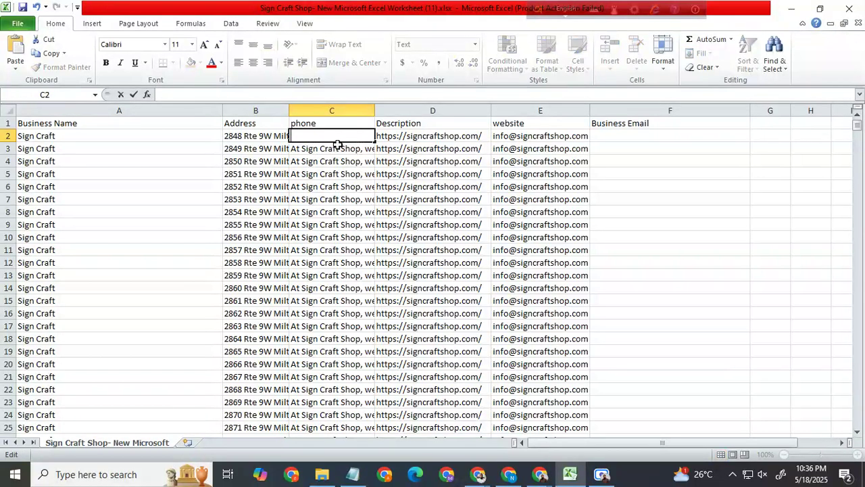
pyautogui.click(403, 162)
pyautogui.click(341, 139)
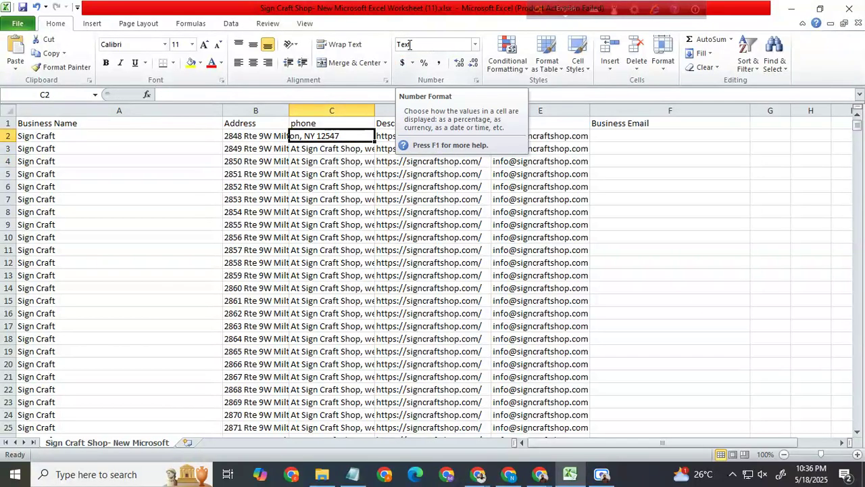
# Step: Format cell C2 as Text and paste the first record's phone number into it
pyautogui.click(471, 44)
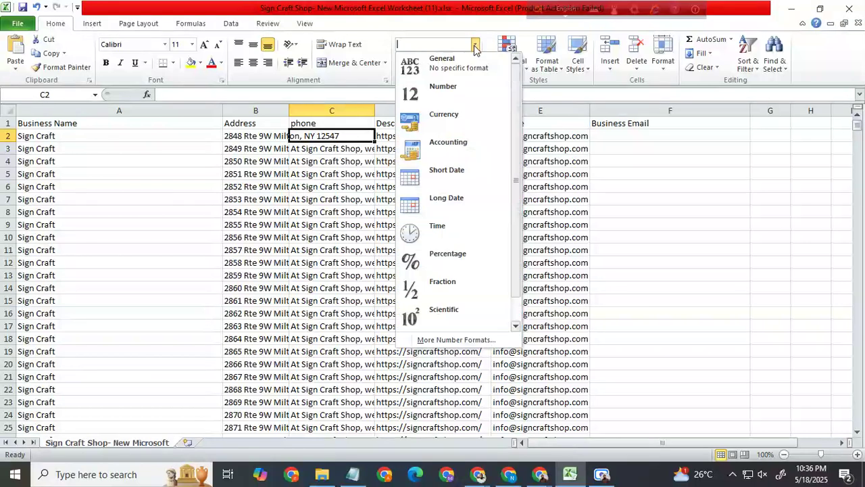
pyautogui.scroll(-1, 444, 284)
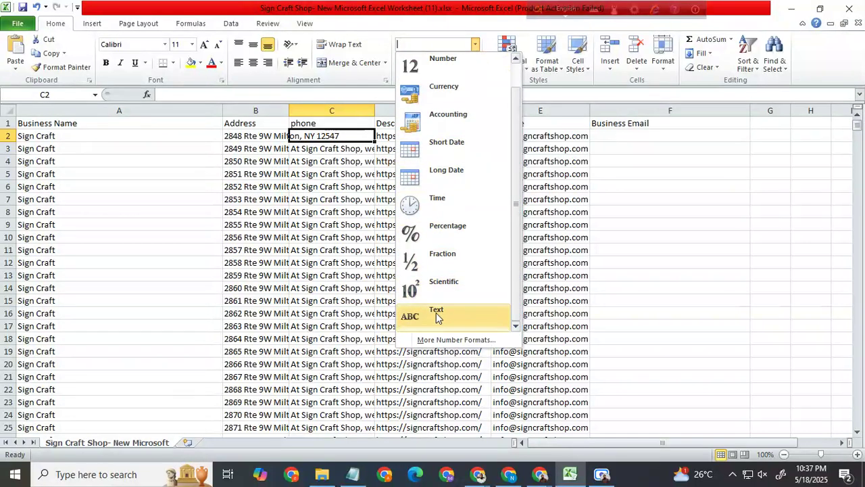
pyautogui.click(436, 314)
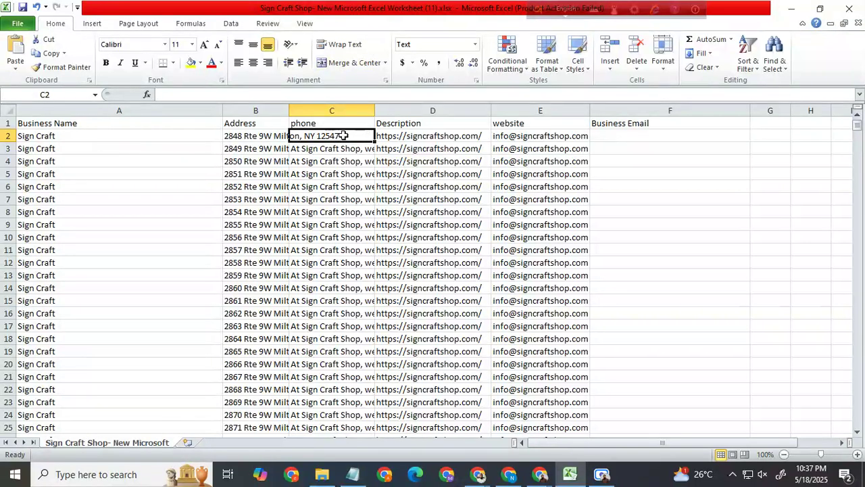
pyautogui.hotkey('ctrl', 'v')
pyautogui.click(356, 160)
pyautogui.click(350, 136)
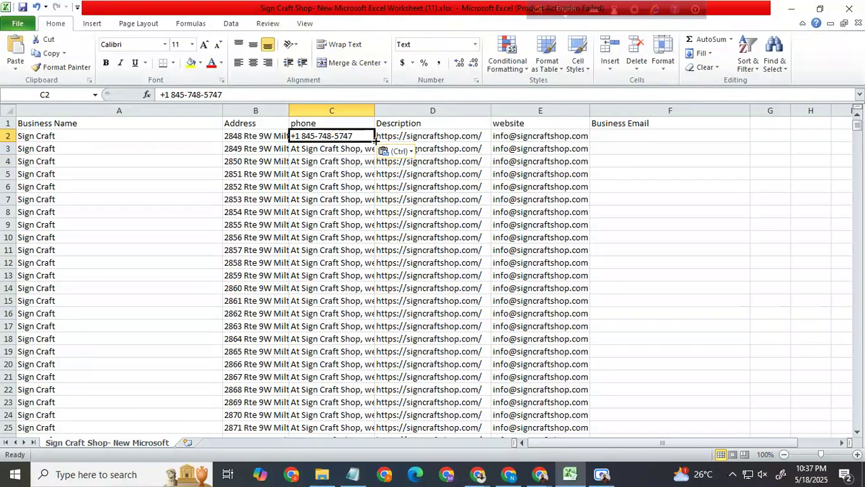
# Step: Fill the phone number from C2 down to C1006 as an incrementing series
pyautogui.moveTo(375, 141); pyautogui.dragTo(353, 364)
pyautogui.click(648, 252)
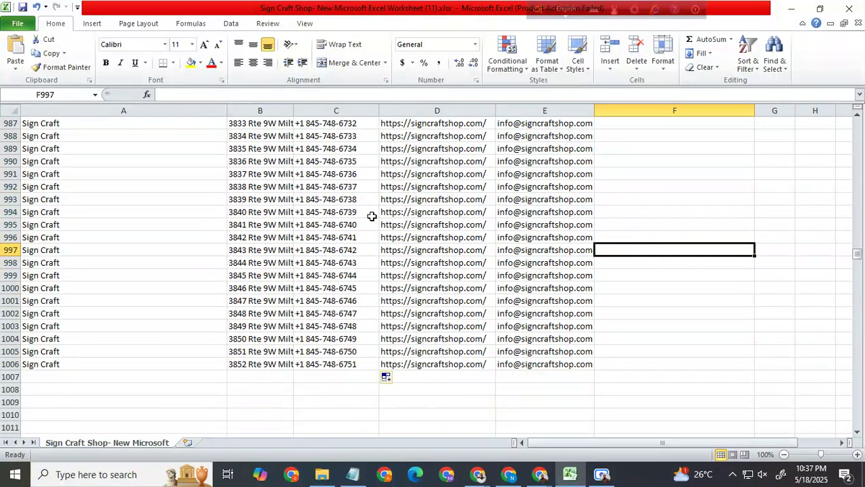
pyautogui.scroll(20, 396, 199)
pyautogui.scroll(20, 399, 179)
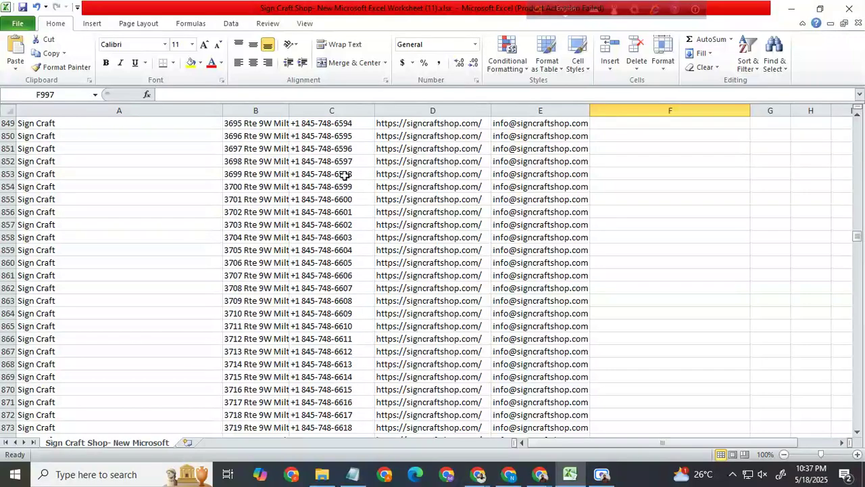
pyautogui.moveTo(856, 231); pyautogui.dragTo(856, 121)
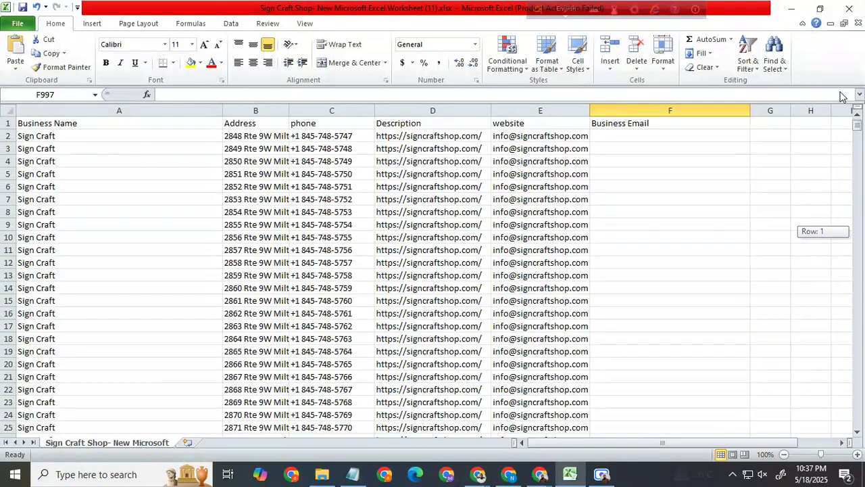
# Step: Save the sheet to the Desktop as an Excel Workbook named bf instead of keeping the CSV format
pyautogui.click(18, 23)
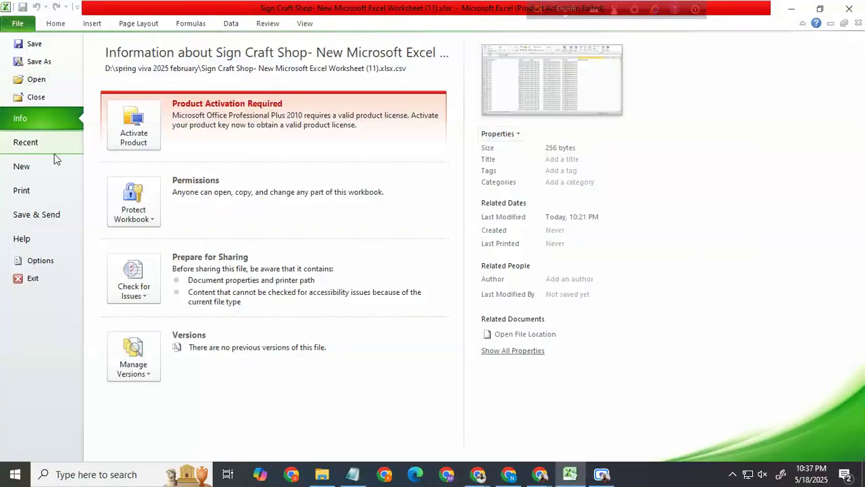
pyautogui.click(46, 46)
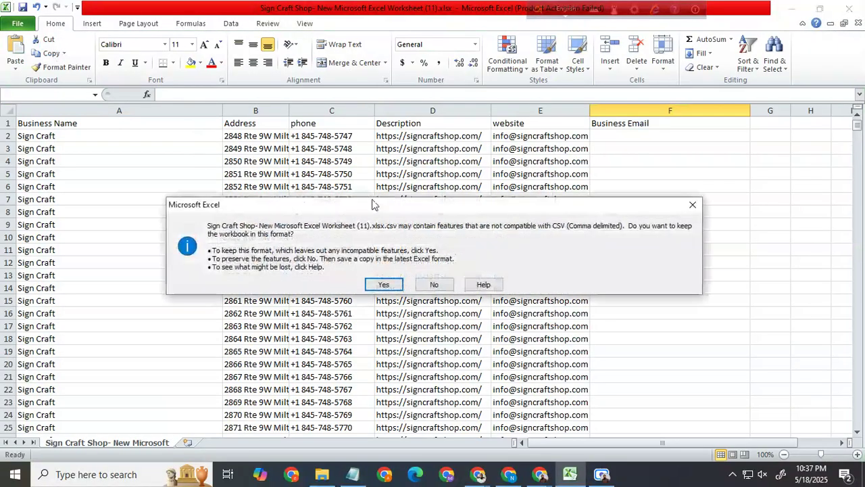
pyautogui.click(431, 285)
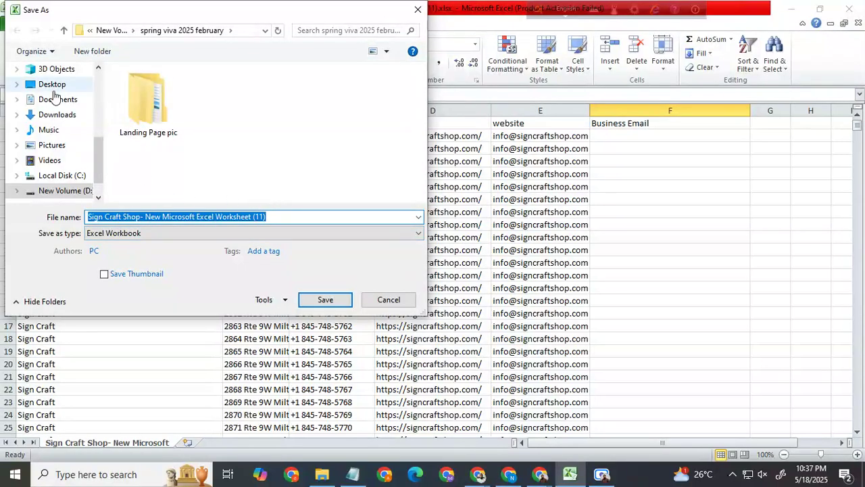
pyautogui.click(56, 84)
pyautogui.click(273, 216)
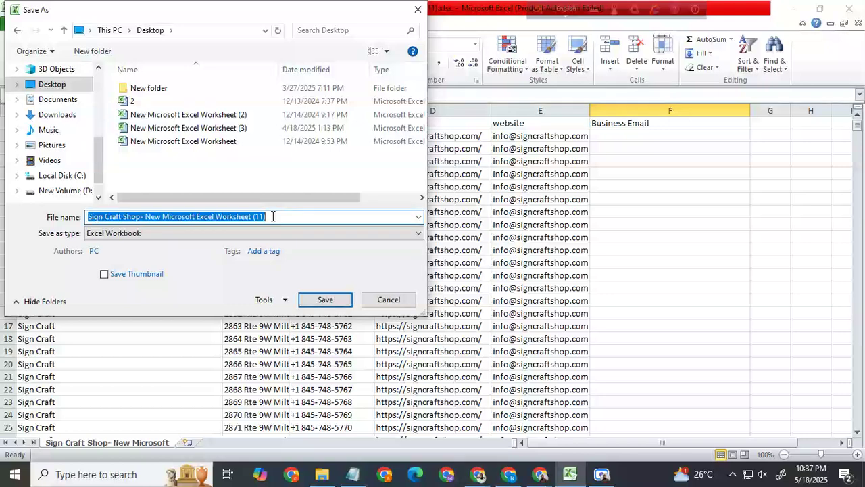
pyautogui.write('bf')
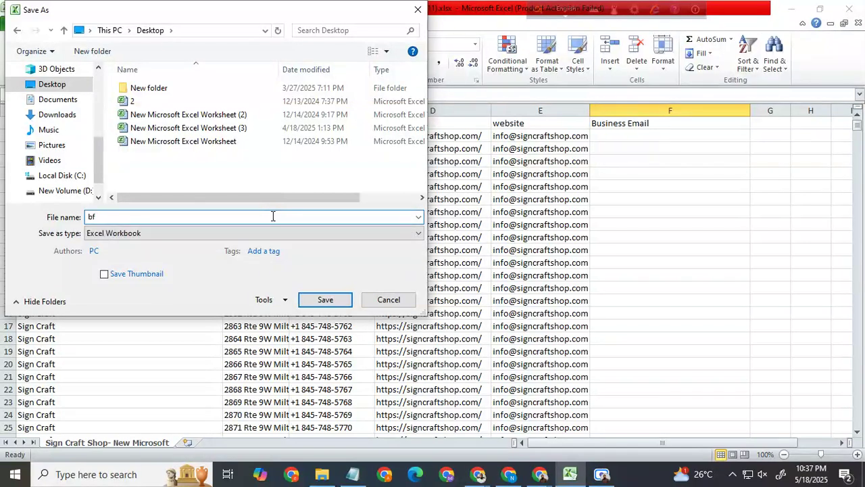
pyautogui.click(327, 304)
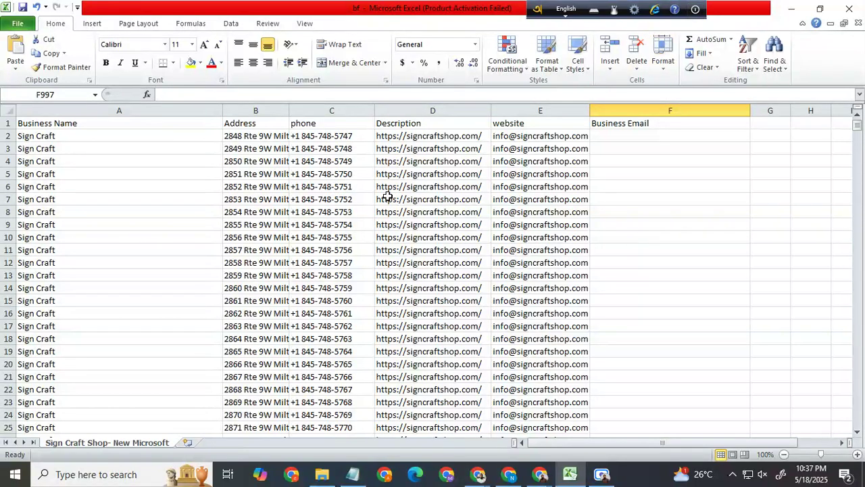
pyautogui.click(603, 475)
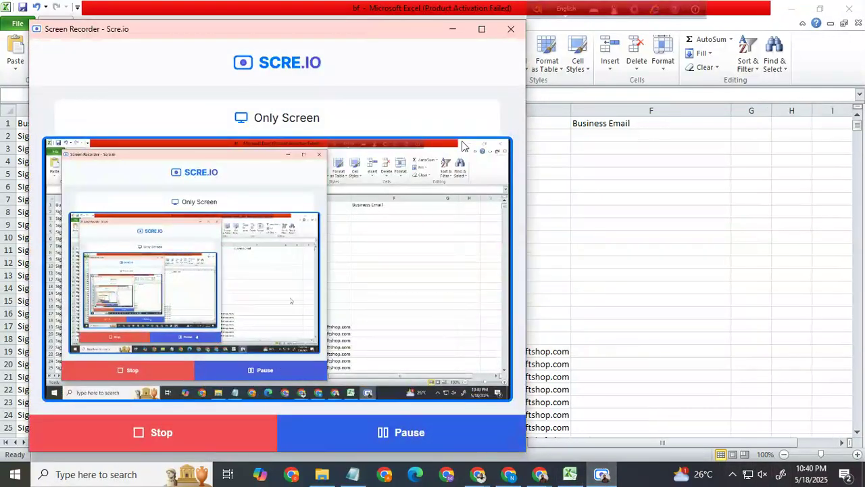
pyautogui.click(452, 29)
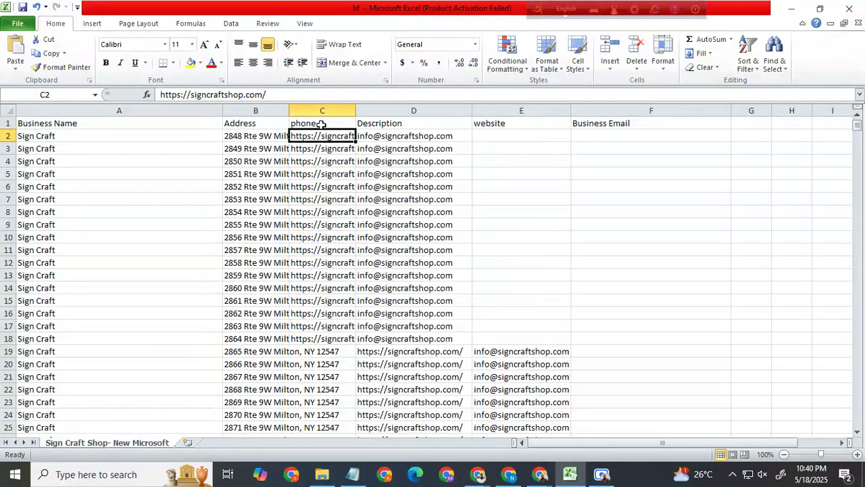
# Step: Set the number format of the entire phone column C to Text
pyautogui.click(319, 122)
pyautogui.click(330, 109)
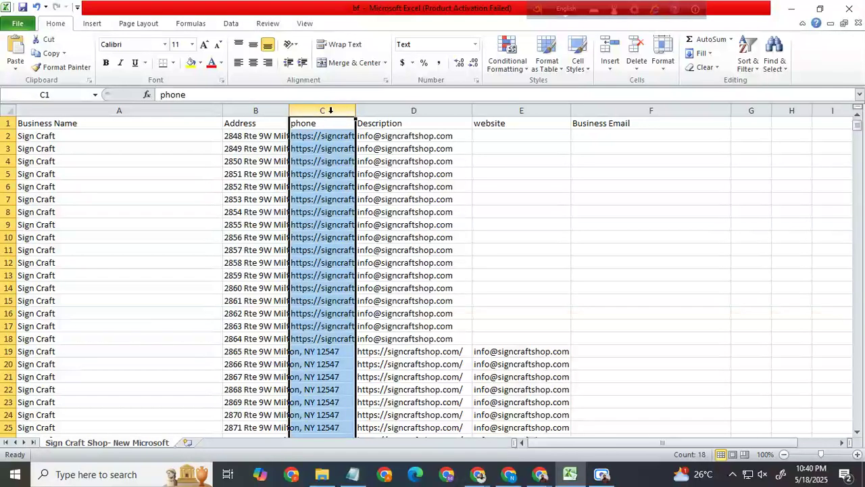
pyautogui.click(475, 46)
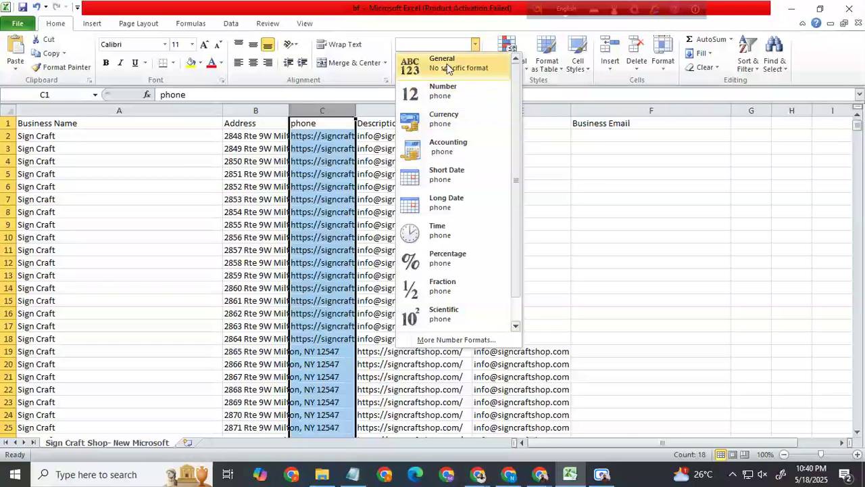
pyautogui.scroll(-1, 453, 257)
pyautogui.click(444, 318)
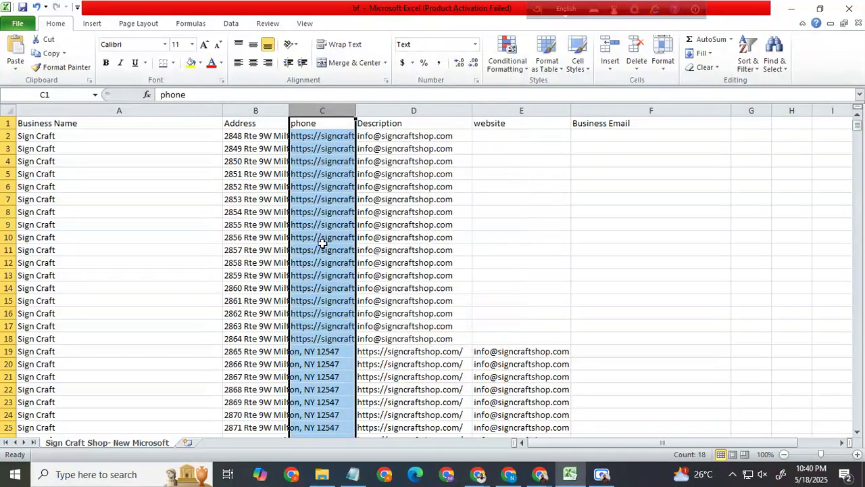
# Step: Paste the phone number from the Notepad notes into both C2 and C3
pyautogui.click(332, 139)
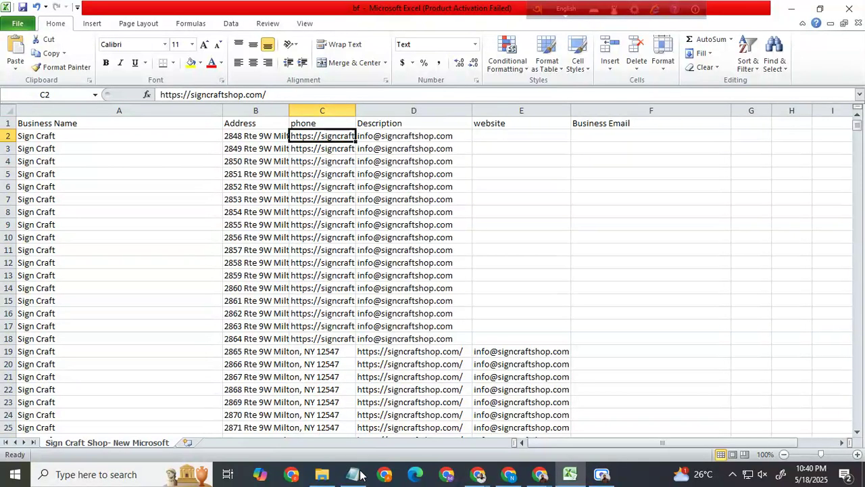
pyautogui.hotkey('alt', 'Tab')
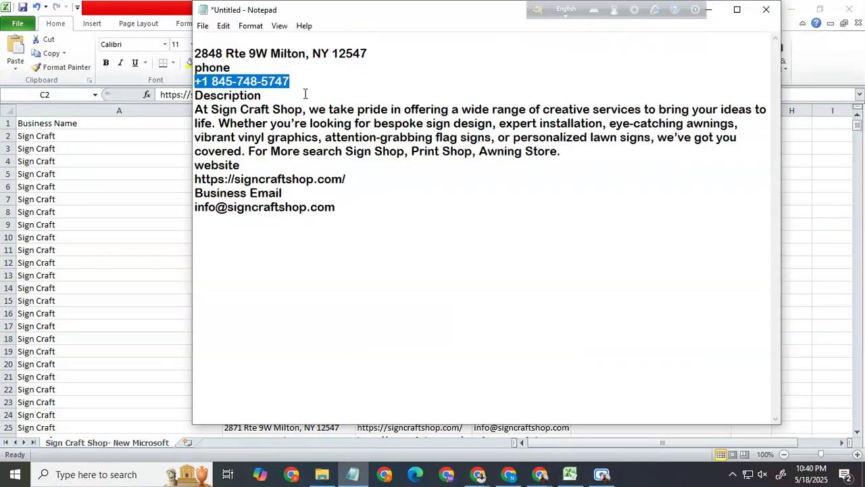
pyautogui.hotkey('alt', 'Tab')
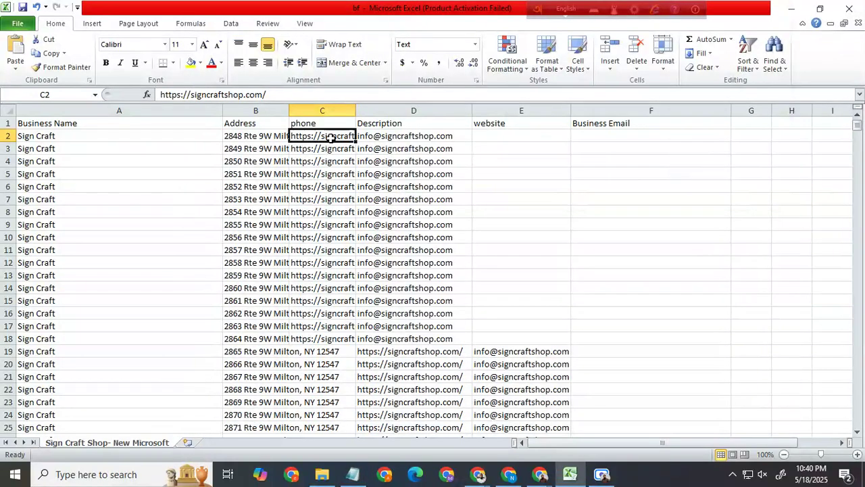
pyautogui.hotkey('ctrl', 'v')
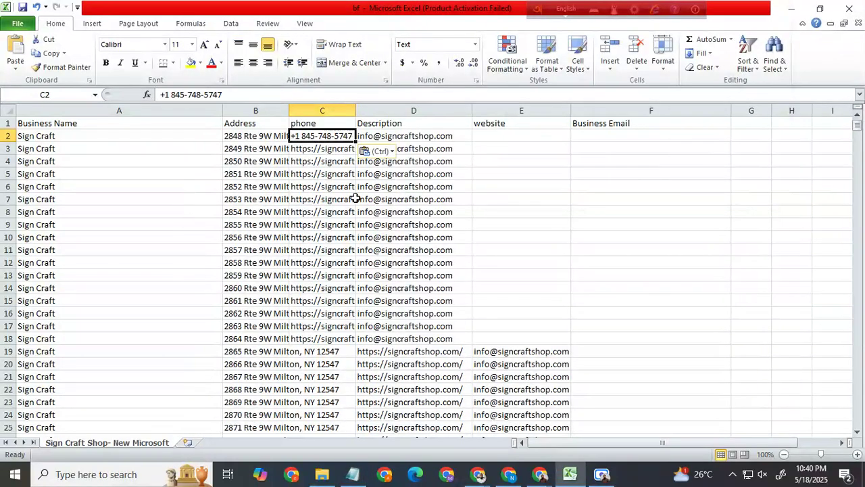
pyautogui.click(340, 152)
pyautogui.hotkey('ctrl', 'v')
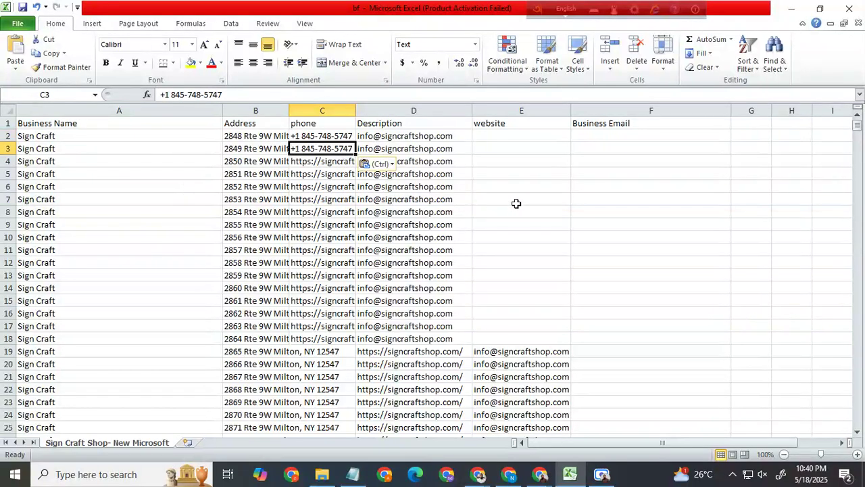
# Step: Fill the identical phone number from C2:C3 down to C1006
pyautogui.click(516, 203)
pyautogui.moveTo(340, 136); pyautogui.dragTo(376, 483)
pyautogui.moveTo(356, 428); pyautogui.dragTo(351, 415)
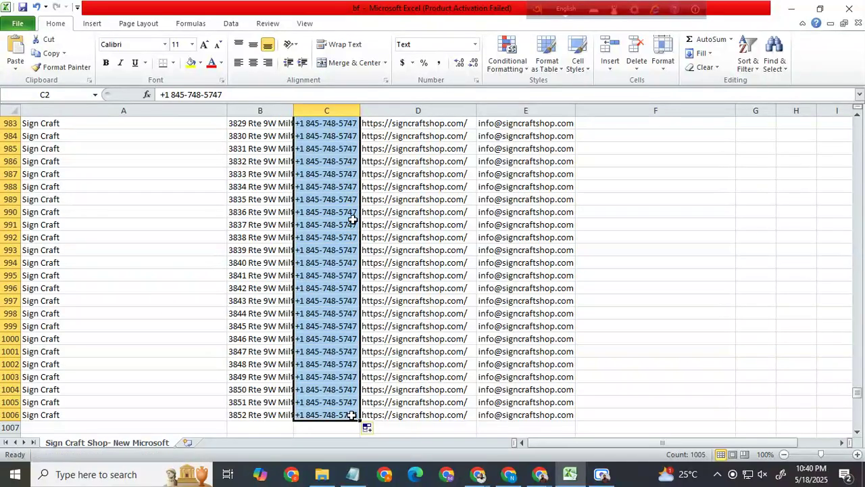
pyautogui.scroll(8, 365, 203)
pyautogui.scroll(20, 365, 202)
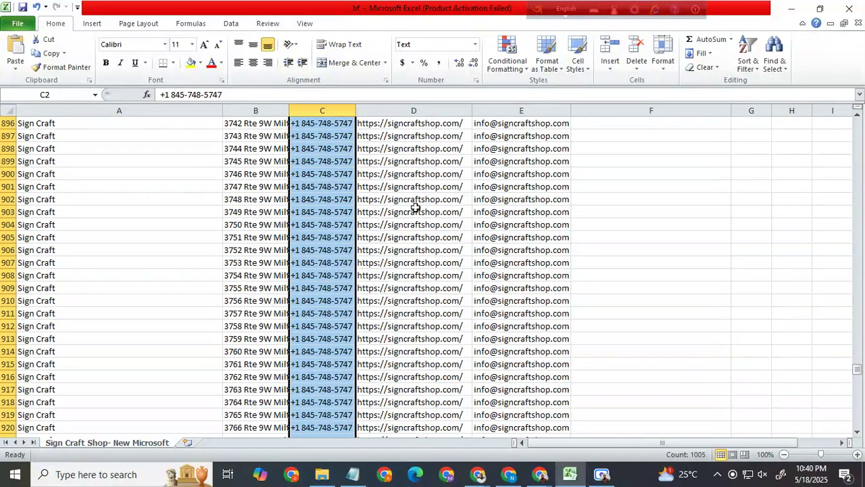
pyautogui.scroll(20, 416, 204)
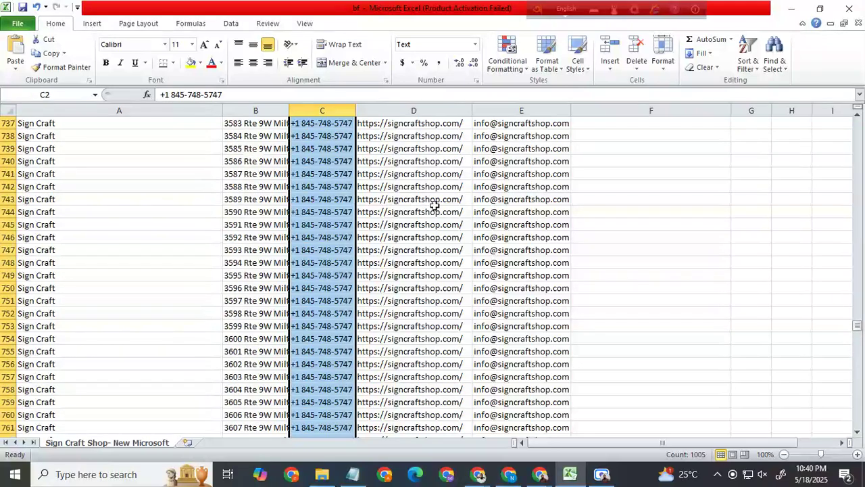
pyautogui.moveTo(856, 318); pyautogui.dragTo(857, 125)
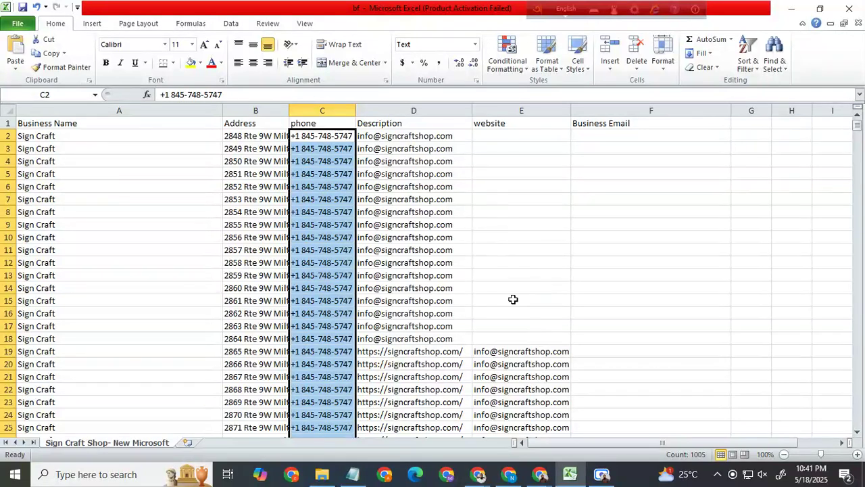
# Step: Copy the business e-mail address from E19 into E2 and fill it down to E18
pyautogui.click(531, 352)
pyautogui.hotkey('ctrl', 'c')
pyautogui.click(525, 137)
pyautogui.hotkey('ctrl', 'v')
pyautogui.moveTo(570, 141); pyautogui.dragTo(565, 334)
pyautogui.click(611, 300)
pyautogui.click(563, 327)
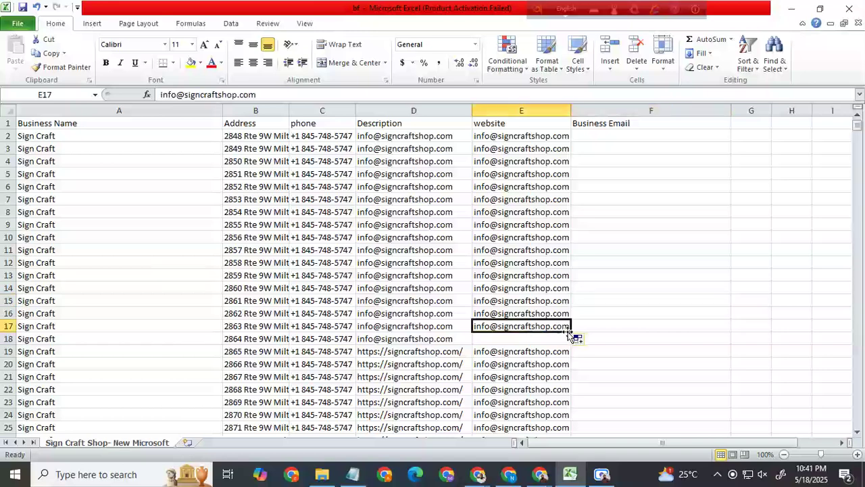
pyautogui.moveTo(572, 330); pyautogui.dragTo(572, 340)
pyautogui.click(645, 300)
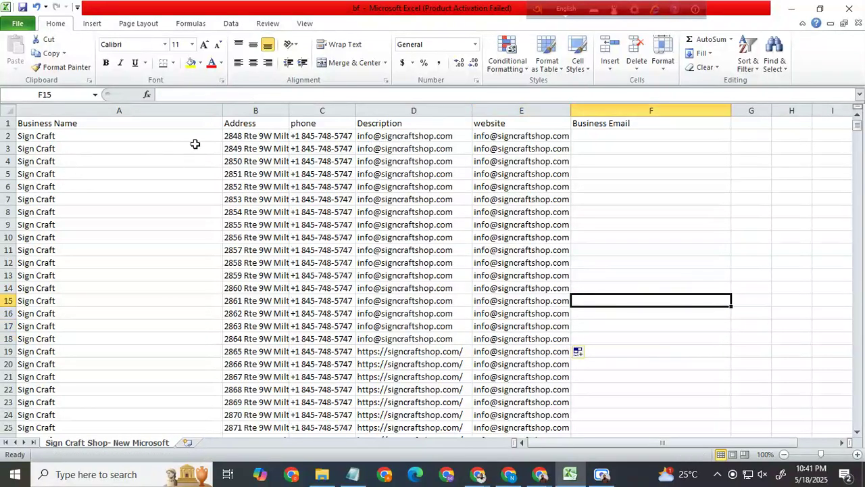
# Step: Narrow the Business Name column A to about half its width
pyautogui.click(203, 111)
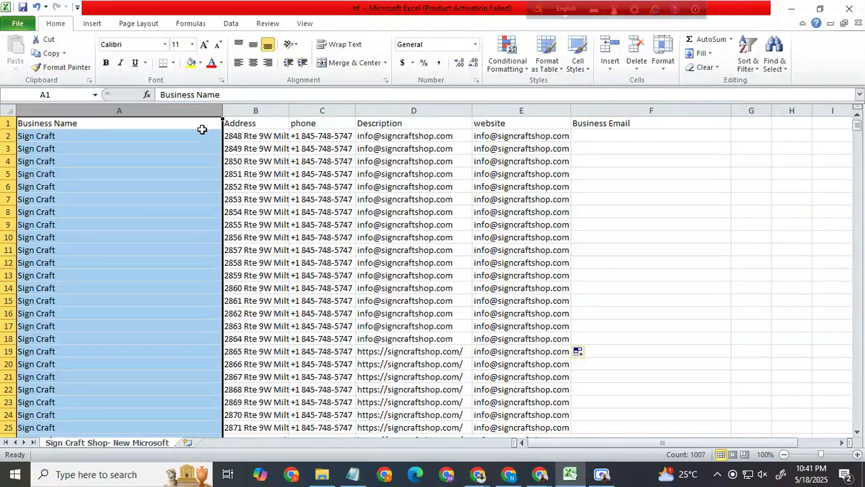
pyautogui.click(202, 133)
pyautogui.moveTo(221, 110); pyautogui.dragTo(125, 111)
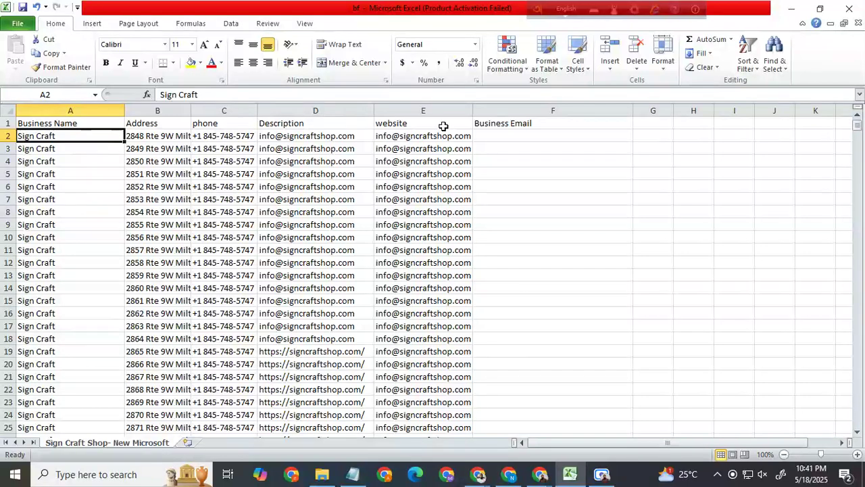
pyautogui.click(542, 124)
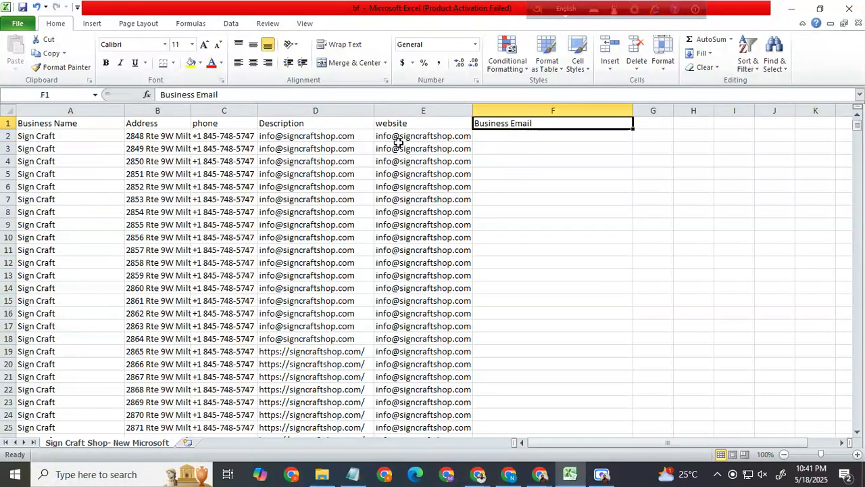
# Step: Clear the misplaced e-mail addresses from the Description and website cells D2 and E2
pyautogui.scroll(-11, 397, 142)
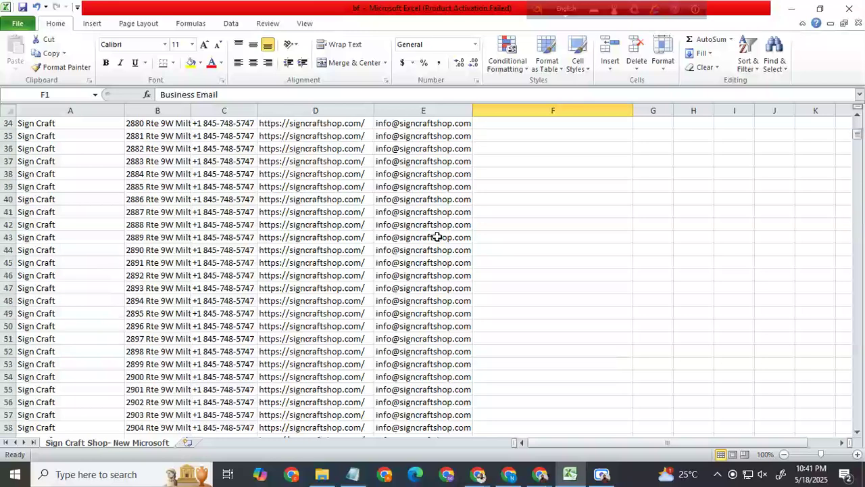
pyautogui.scroll(8, 436, 216)
pyautogui.scroll(3, 438, 210)
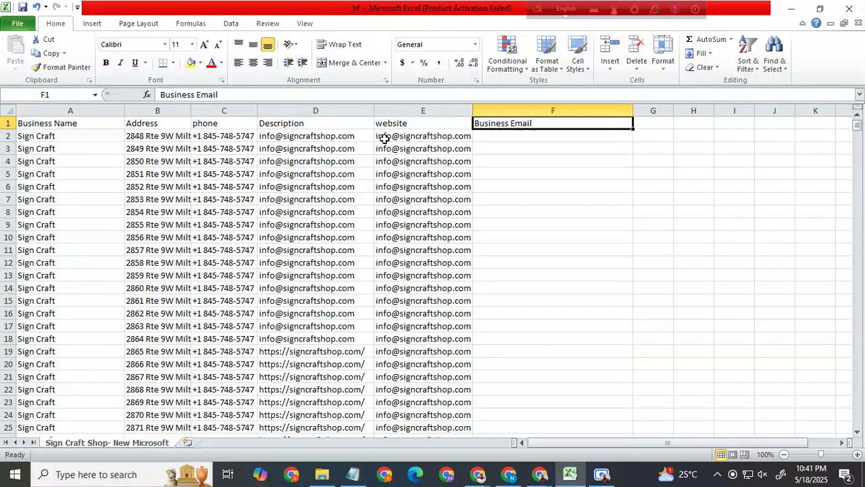
pyautogui.click(306, 139)
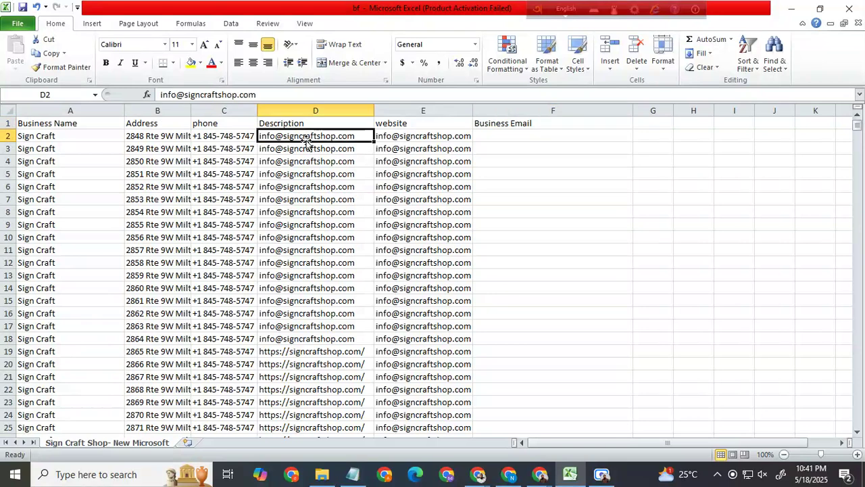
pyautogui.moveTo(356, 135); pyautogui.dragTo(473, 141)
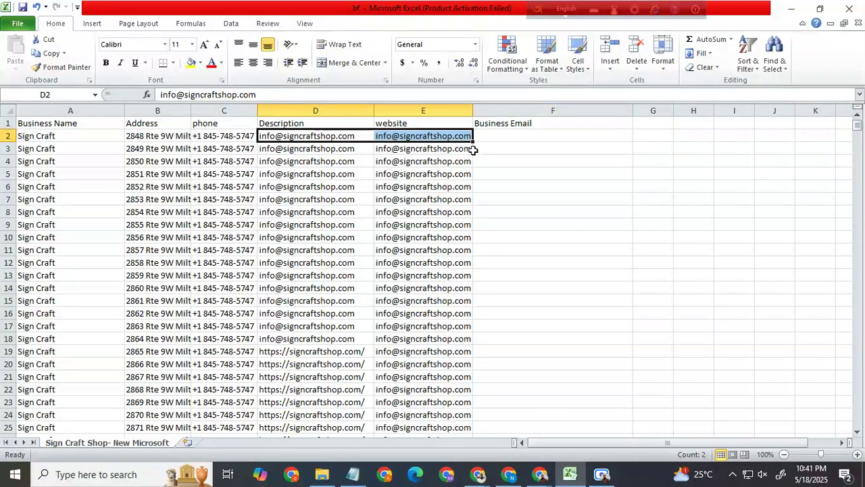
pyautogui.press('BackSpace')
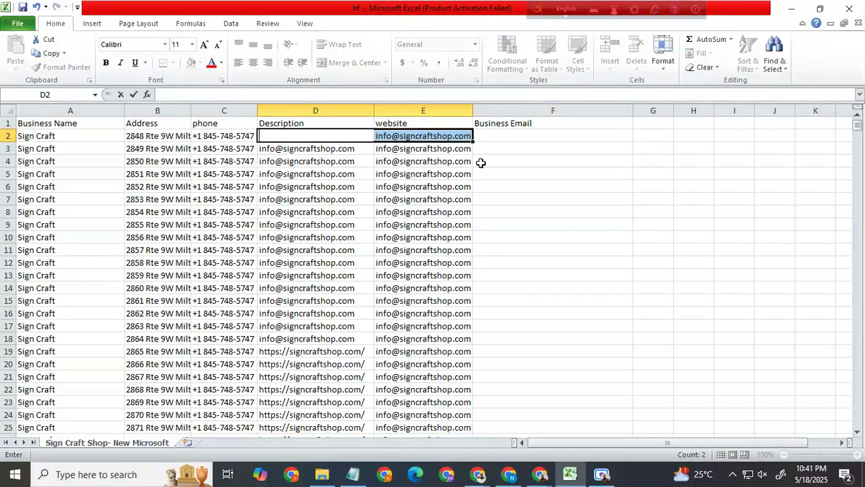
pyautogui.click(475, 169)
pyautogui.click(444, 139)
pyautogui.press('BackSpace')
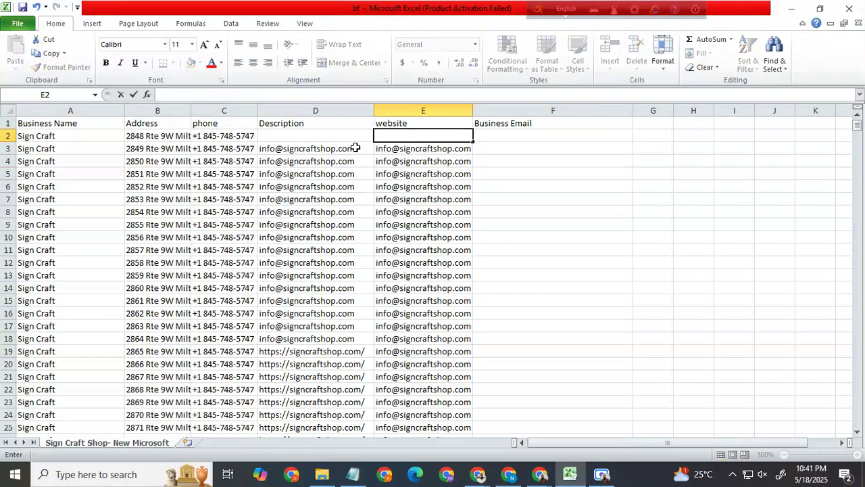
# Step: Copy the Sign Craft Shop description paragraph from the Notepad notes into the Description cell D2
pyautogui.click(338, 139)
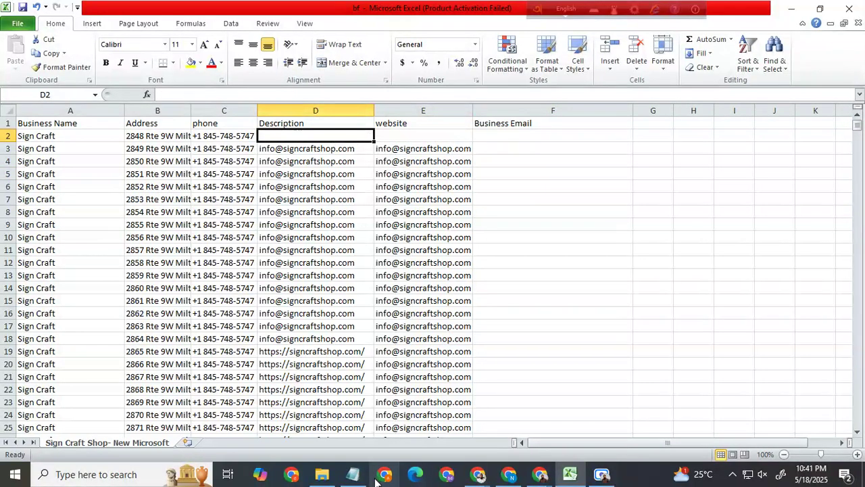
pyautogui.click(353, 474)
pyautogui.moveTo(561, 152); pyautogui.dragTo(192, 112)
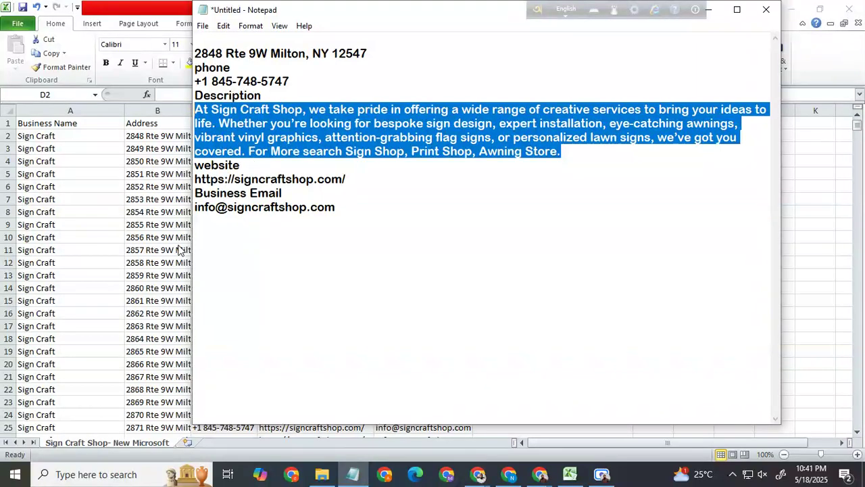
pyautogui.hotkey('alt', 'Tab')
pyautogui.hotkey('ctrl', 'v')
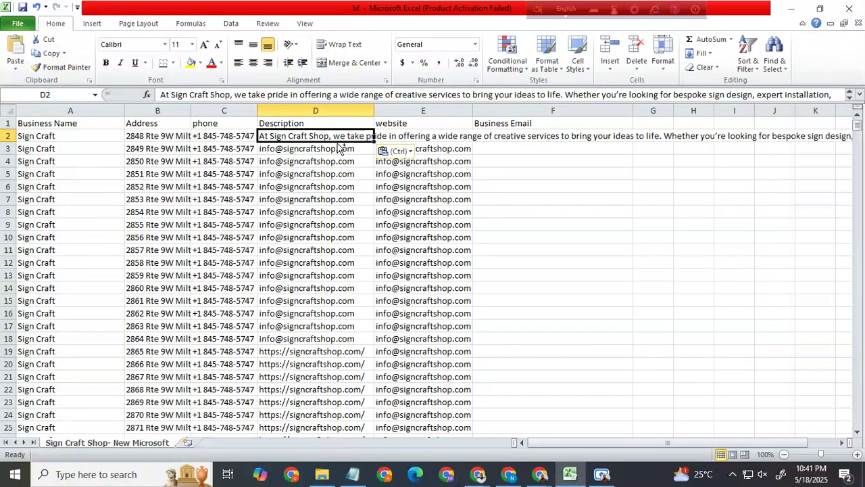
pyautogui.click(367, 209)
pyautogui.click(404, 139)
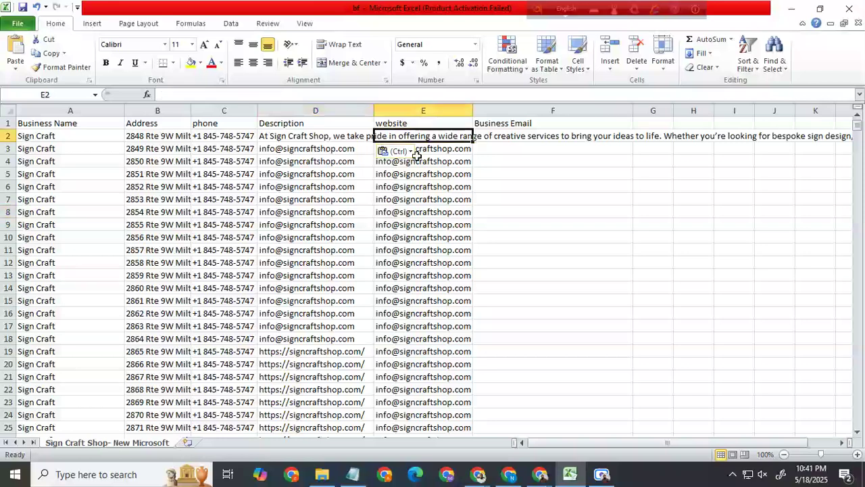
pyautogui.click(353, 473)
pyautogui.moveTo(346, 179); pyautogui.dragTo(194, 180)
pyautogui.hotkey('ctrl', 'c')
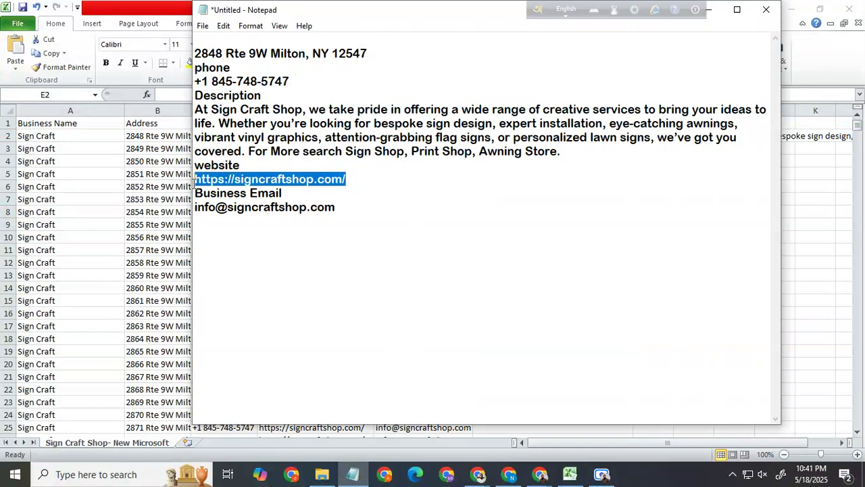
pyautogui.hotkey('alt', 'Tab')
pyautogui.click(479, 158)
pyautogui.click(454, 135)
pyautogui.click(482, 182)
pyautogui.click(438, 136)
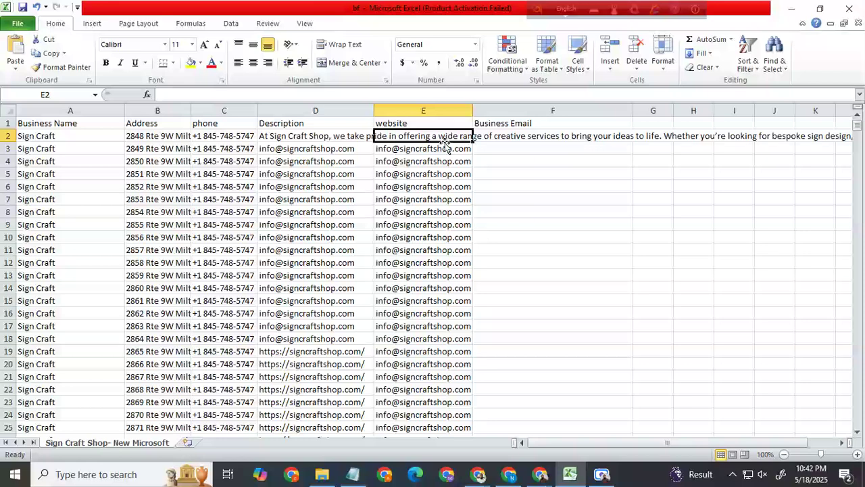
pyautogui.click(523, 190)
pyautogui.click(414, 137)
pyautogui.hotkey('ctrl', 'v')
pyautogui.click(517, 241)
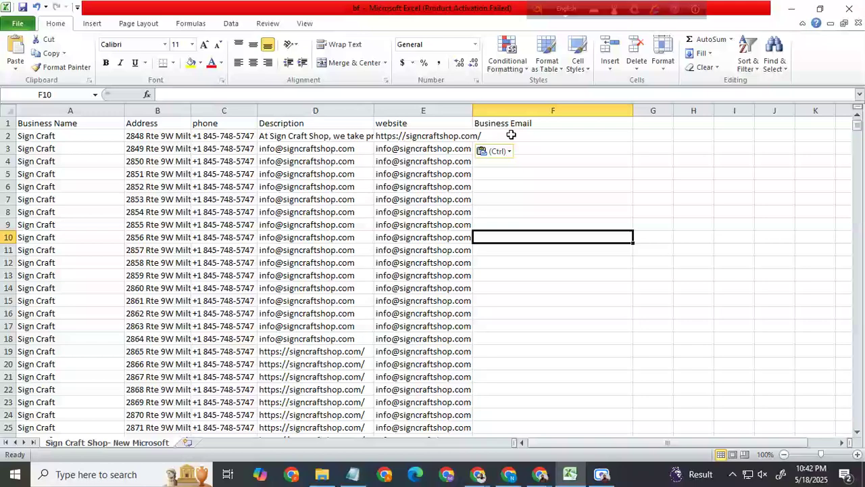
# Step: Copy the business e-mail address from the Notepad notes into the Business Email cell F2
pyautogui.click(352, 474)
pyautogui.moveTo(337, 208); pyautogui.dragTo(198, 212)
pyautogui.hotkey('ctrl', 'c')
pyautogui.hotkey('alt', 'Tab')
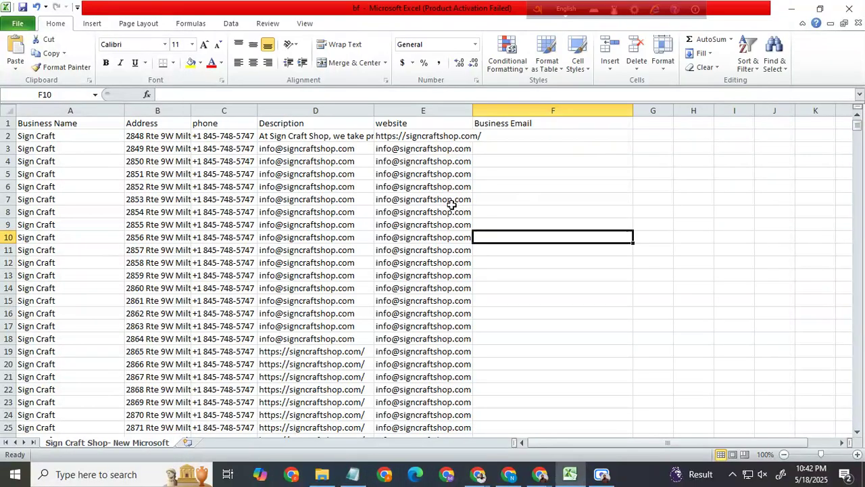
pyautogui.click(514, 139)
pyautogui.hotkey('ctrl', 'v')
pyautogui.click(571, 176)
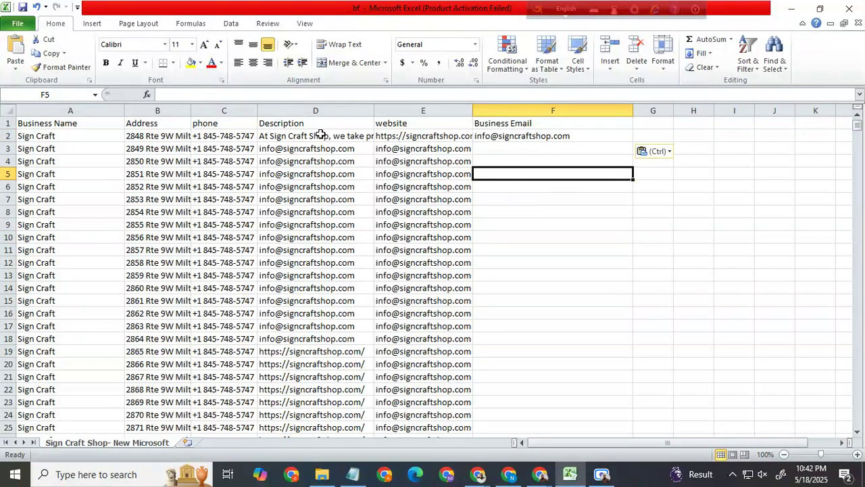
# Step: Fill the description, website and e-mail from D2:F2 down to row 1006
pyautogui.moveTo(339, 137); pyautogui.dragTo(635, 281)
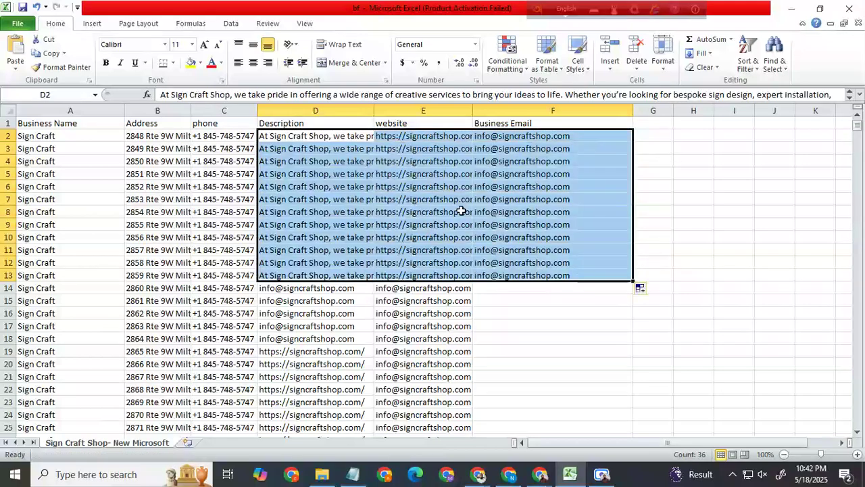
pyautogui.scroll(-1, 622, 307)
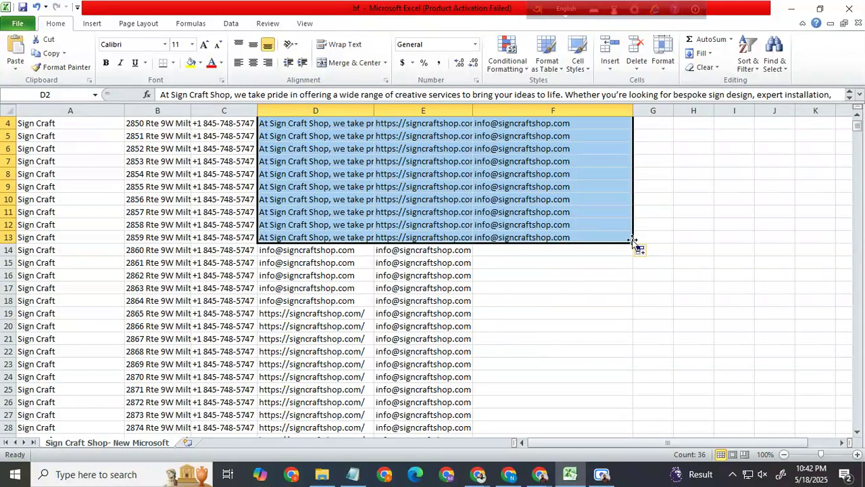
pyautogui.moveTo(633, 243); pyautogui.dragTo(535, 35)
pyautogui.moveTo(535, 29); pyautogui.dragTo(535, 140)
pyautogui.scroll(4, 548, 241)
pyautogui.click(687, 273)
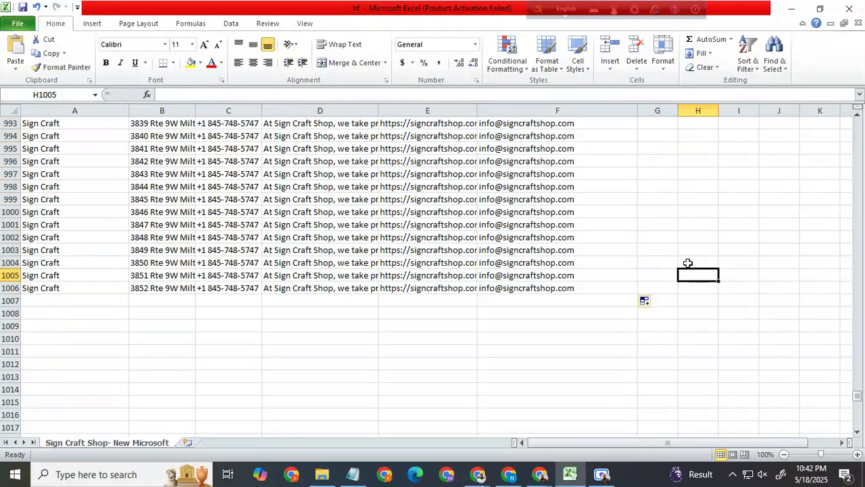
# Step: Widen the Address column B slightly
pyautogui.scroll(20, 481, 223)
pyautogui.moveTo(856, 369); pyautogui.dragTo(826, 77)
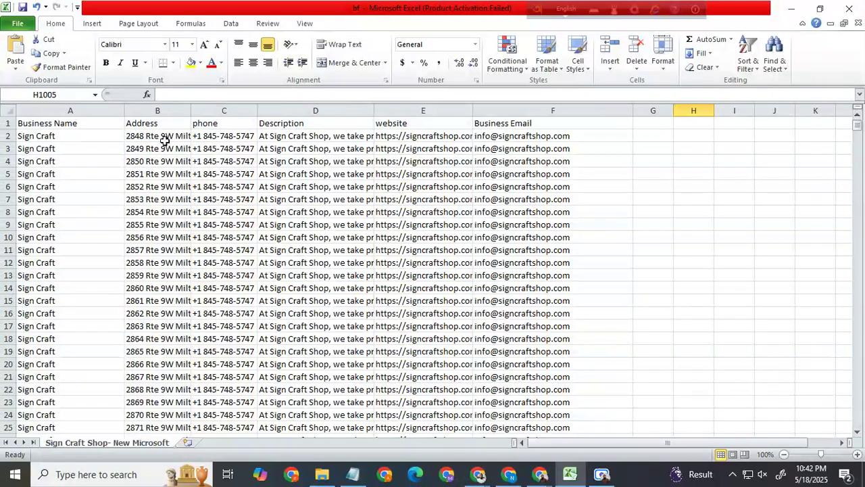
pyautogui.moveTo(192, 115); pyautogui.dragTo(209, 113)
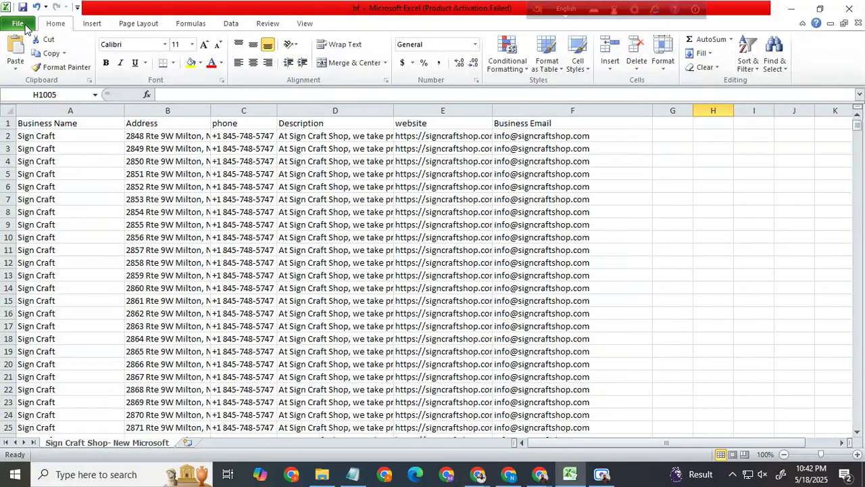
# Step: Save the bf workbook under its existing name
pyautogui.click(17, 23)
pyautogui.click(36, 44)
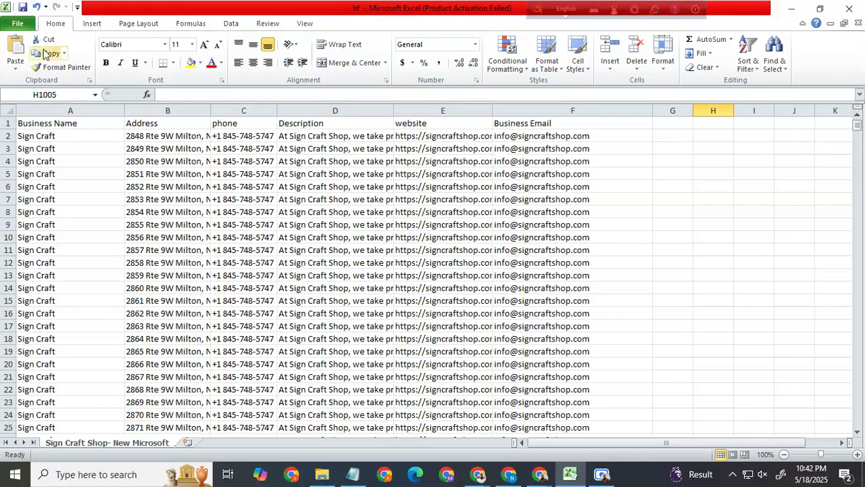
pyautogui.click(26, 24)
pyautogui.click(34, 44)
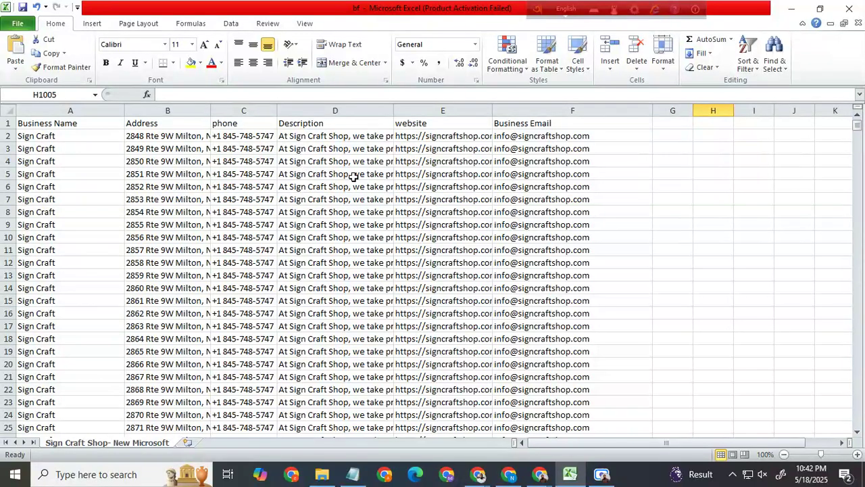
pyautogui.click(23, 24)
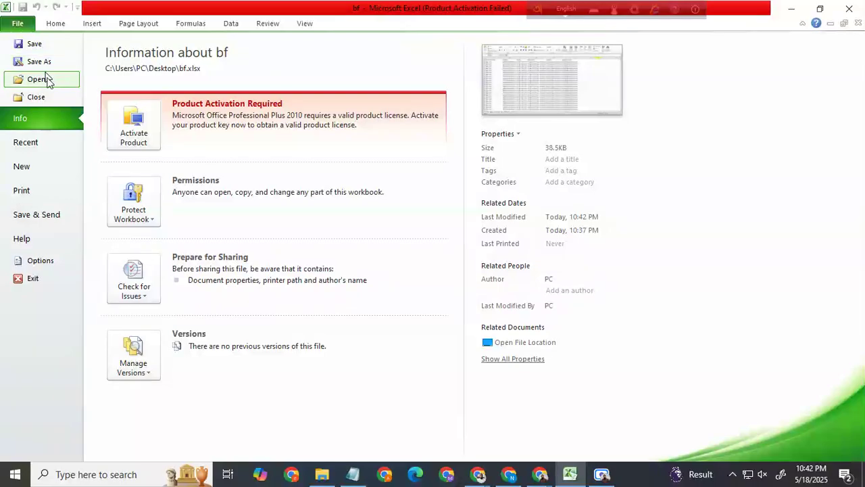
pyautogui.click(34, 43)
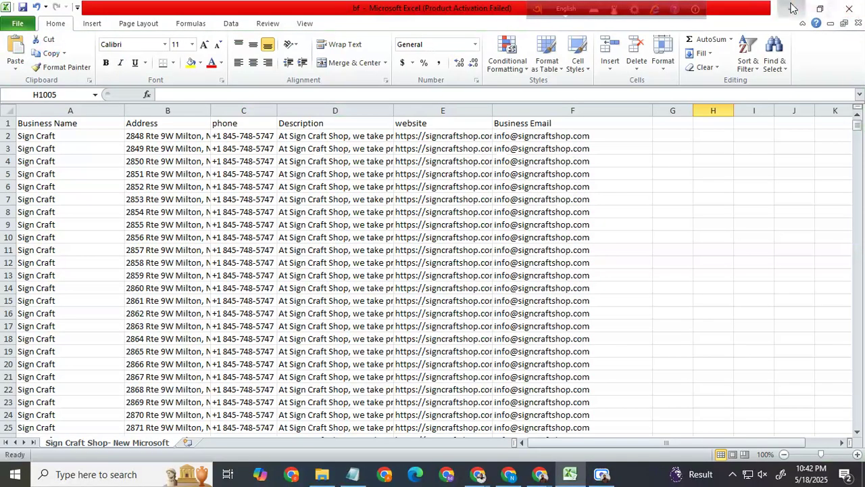
# Step: Show the desktop and open the saved bf workbook from there to check its records, then minimize it
pyautogui.click(793, 8)
pyautogui.click(794, 15)
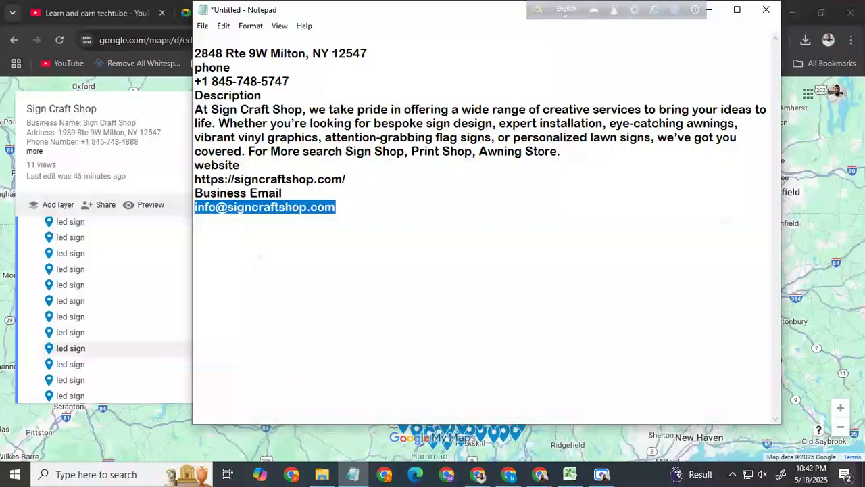
pyautogui.click(863, 477)
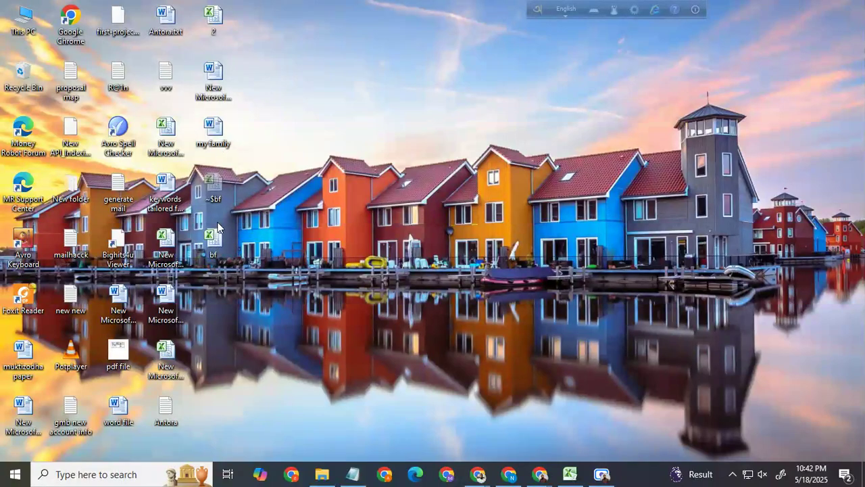
pyautogui.doubleClick(214, 244)
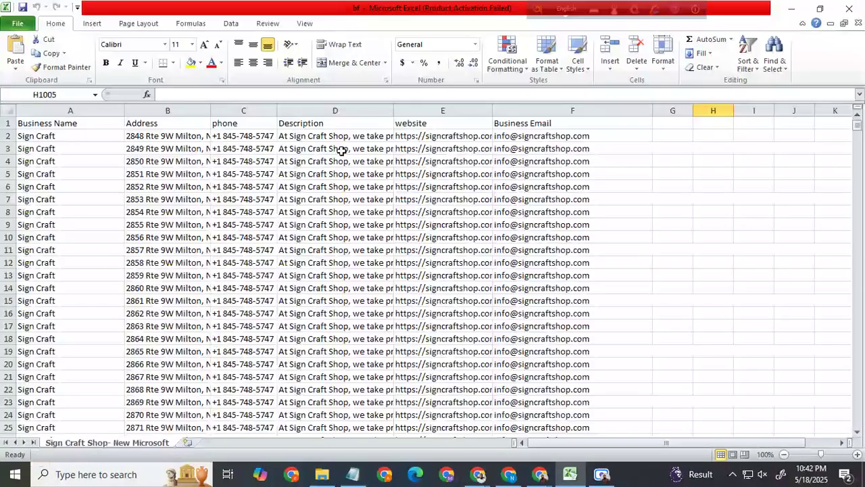
pyautogui.click(791, 9)
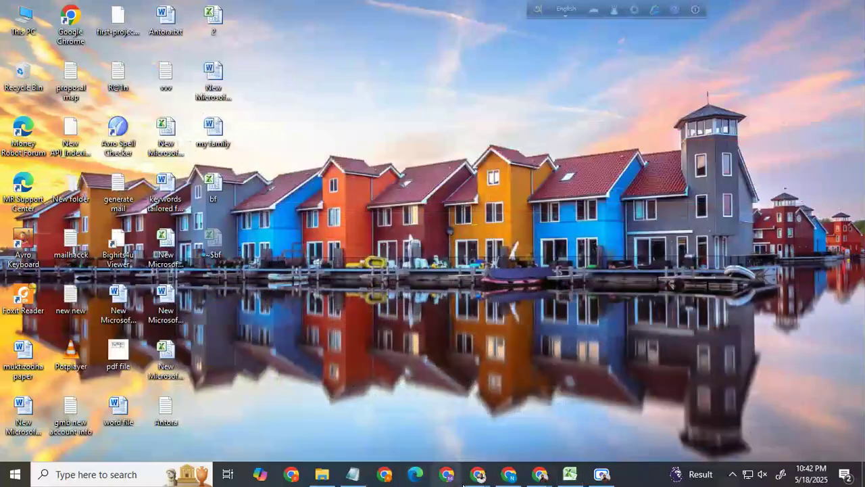
# Step: Switch to the untitled Google My Maps map and import the bf workbook from the desktop into its untitled layer
pyautogui.moveTo(540, 474)
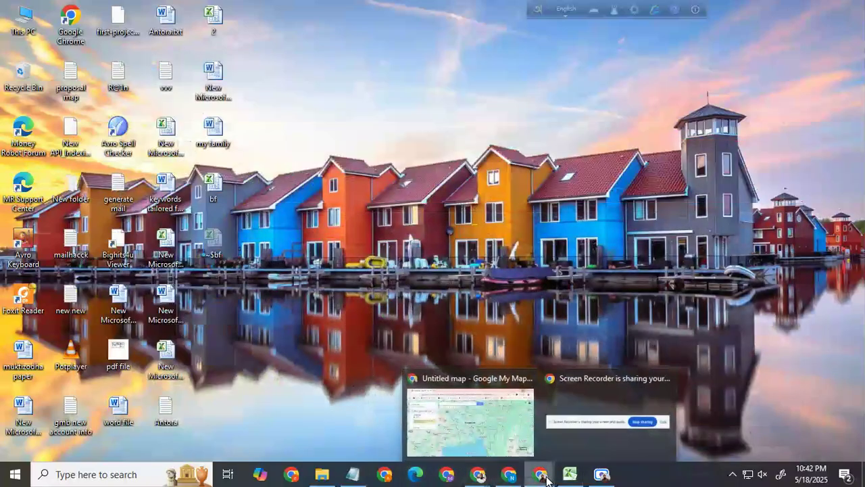
pyautogui.click(489, 447)
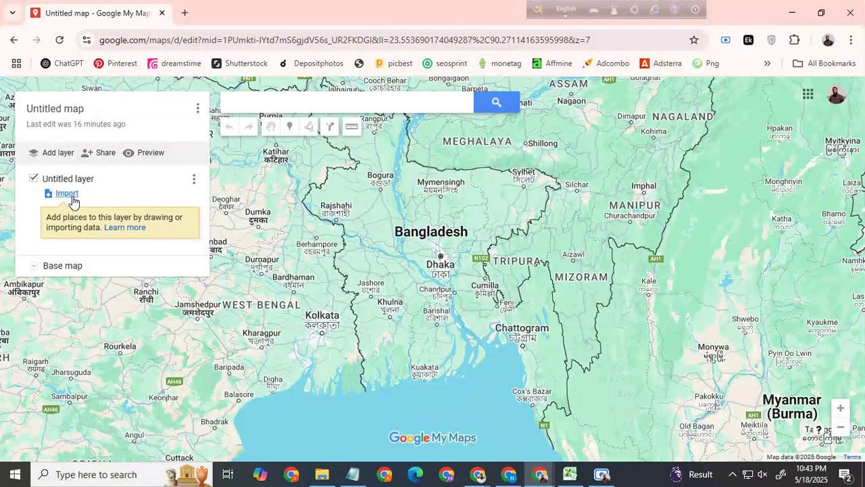
pyautogui.click(62, 194)
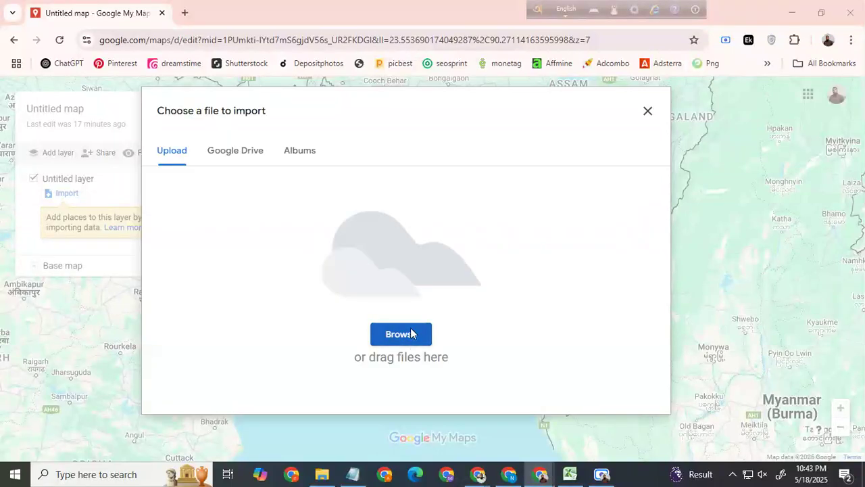
pyautogui.click(406, 333)
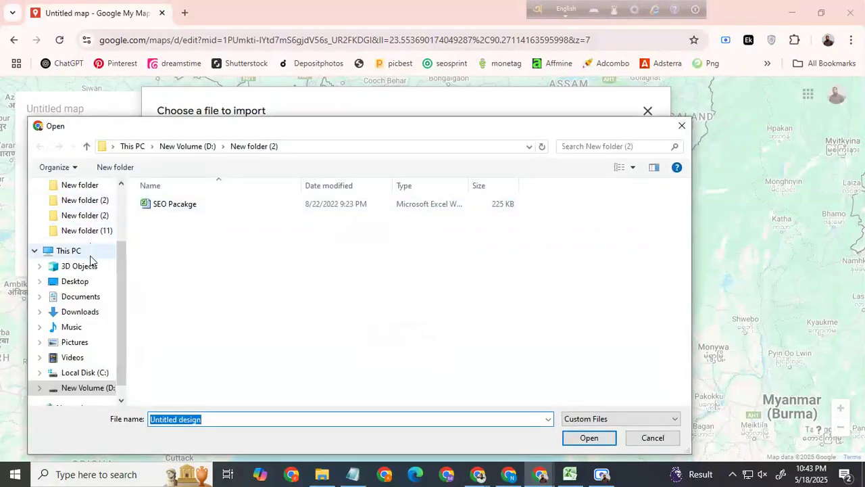
pyautogui.click(81, 284)
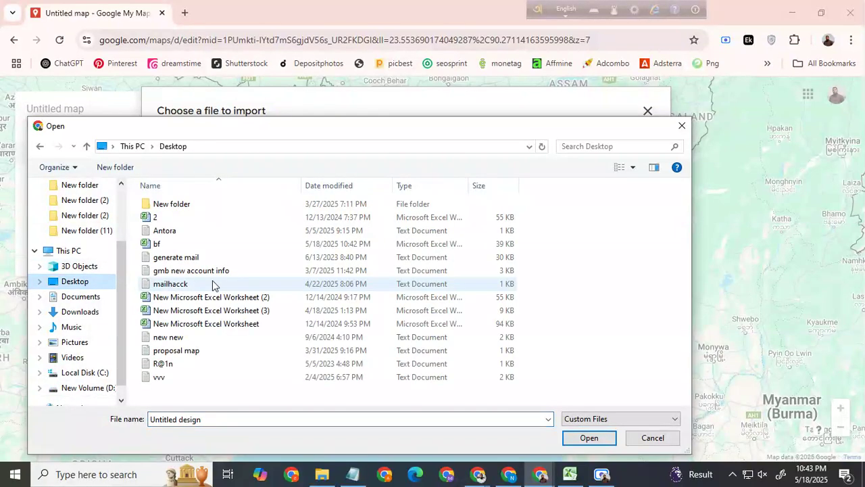
pyautogui.doubleClick(173, 246)
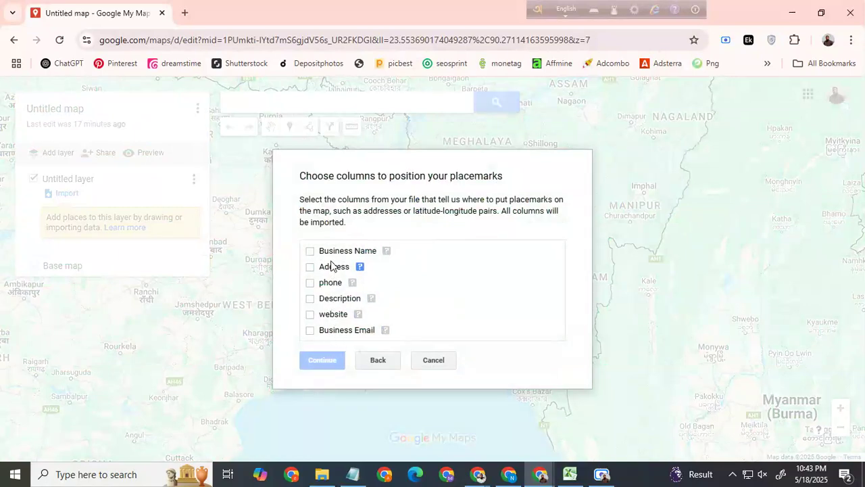
# Step: Position the placemarks by the Address column, title the markers by Business Name, and complete the import
pyautogui.click(310, 268)
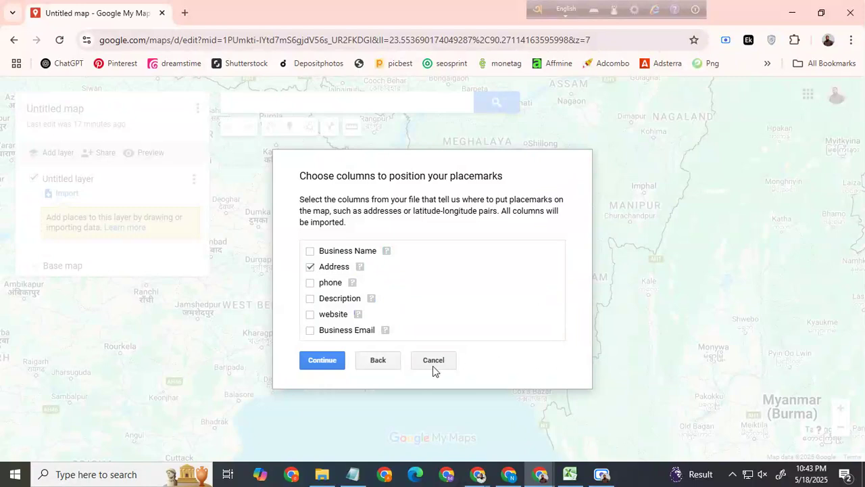
pyautogui.click(329, 364)
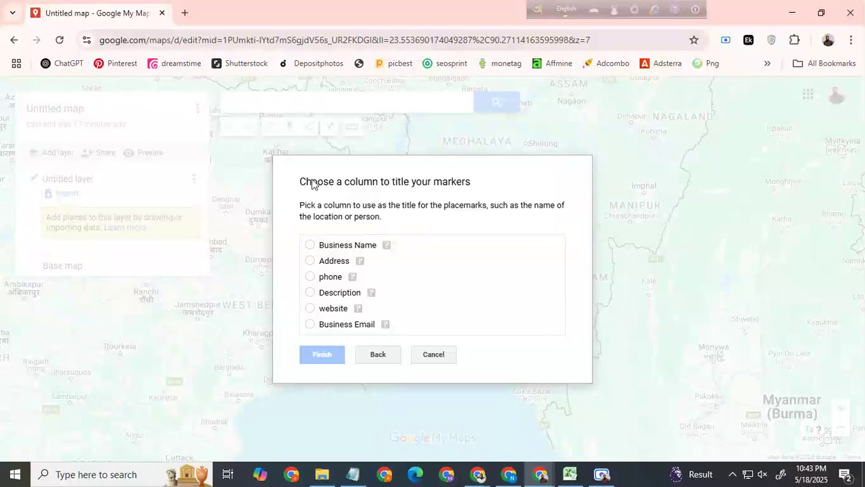
pyautogui.click(311, 245)
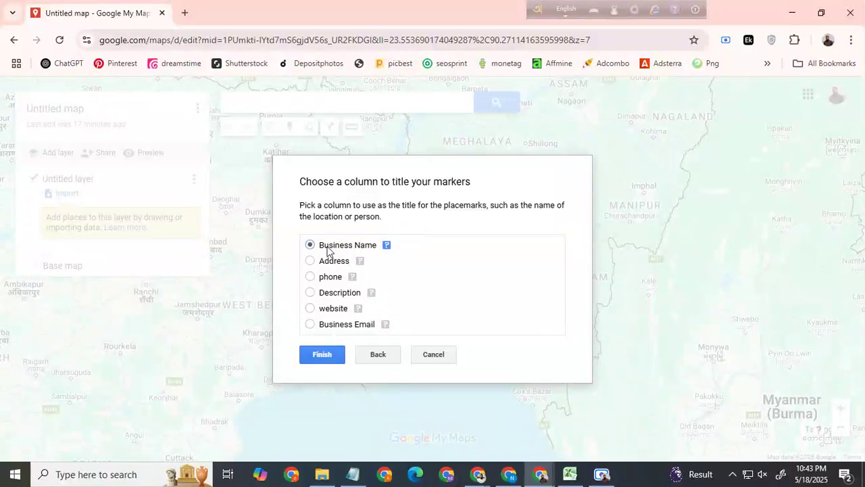
pyautogui.click(322, 354)
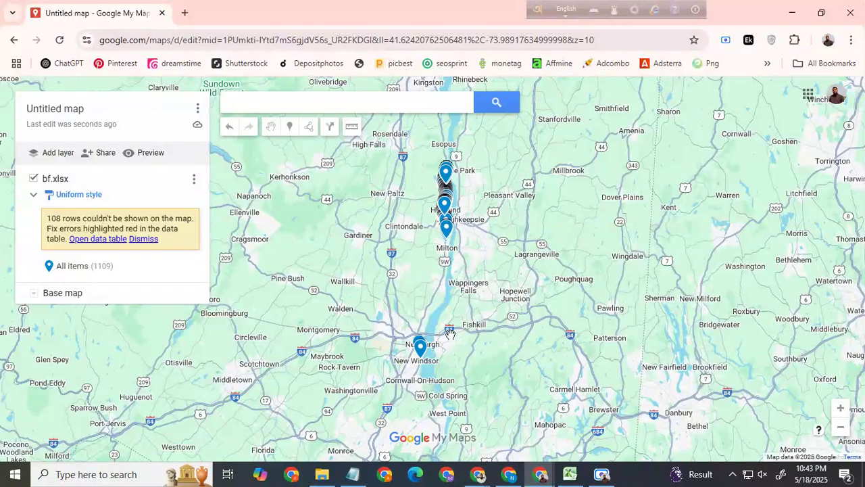
# Step: Inspect the details of individual imported markers near New Windsor and Poughkeepsie
pyautogui.scroll(2, 463, 256)
pyautogui.scroll(1, 464, 256)
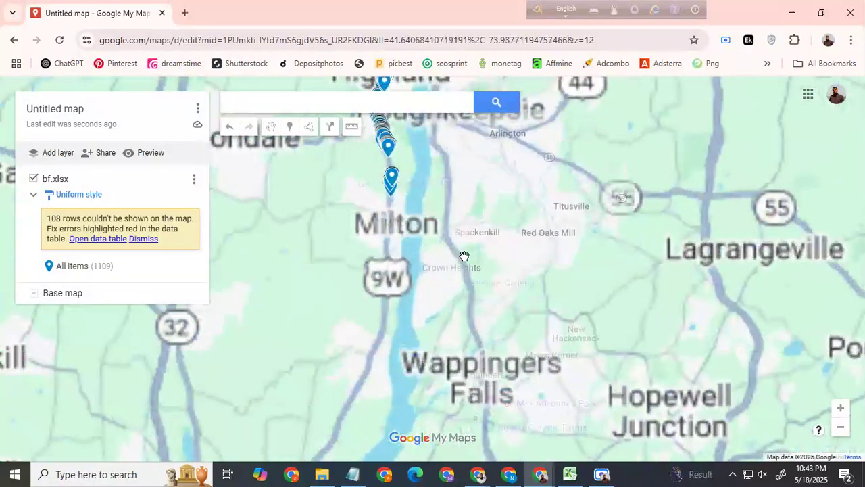
pyautogui.scroll(-1, 464, 255)
pyautogui.click(376, 450)
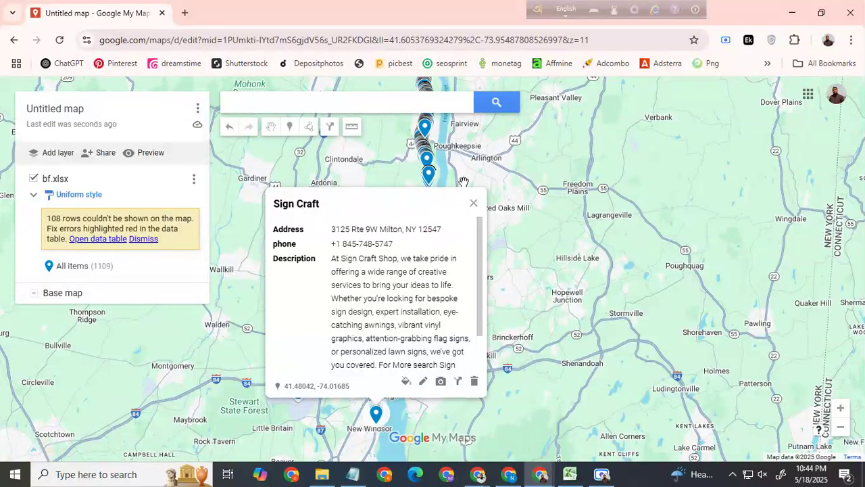
pyautogui.click(427, 166)
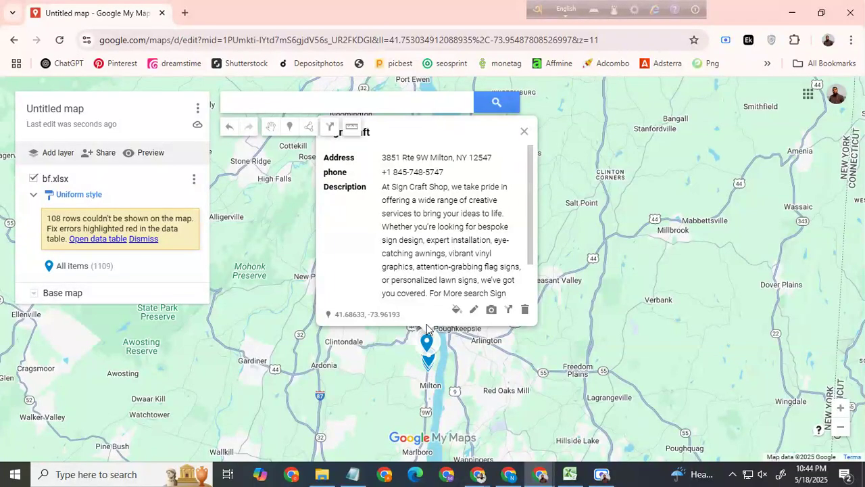
pyautogui.scroll(-2, 461, 241)
pyautogui.moveTo(454, 404); pyautogui.dragTo(484, 262)
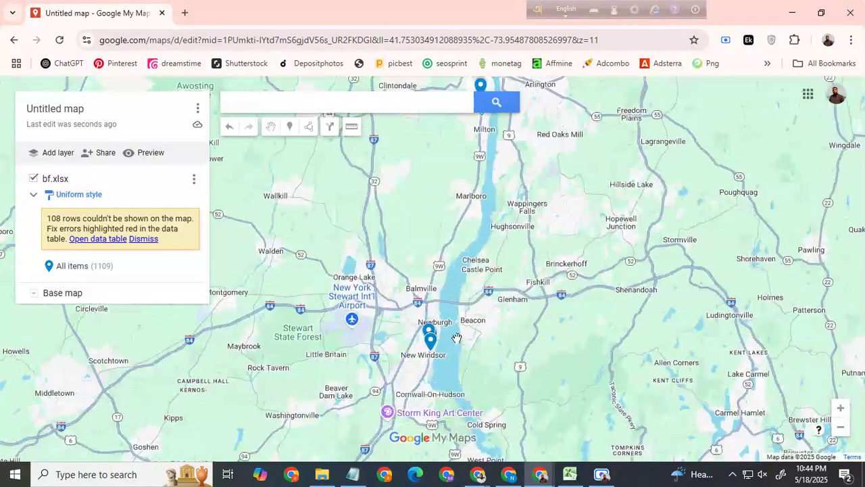
pyautogui.moveTo(432, 348); pyautogui.dragTo(329, 323)
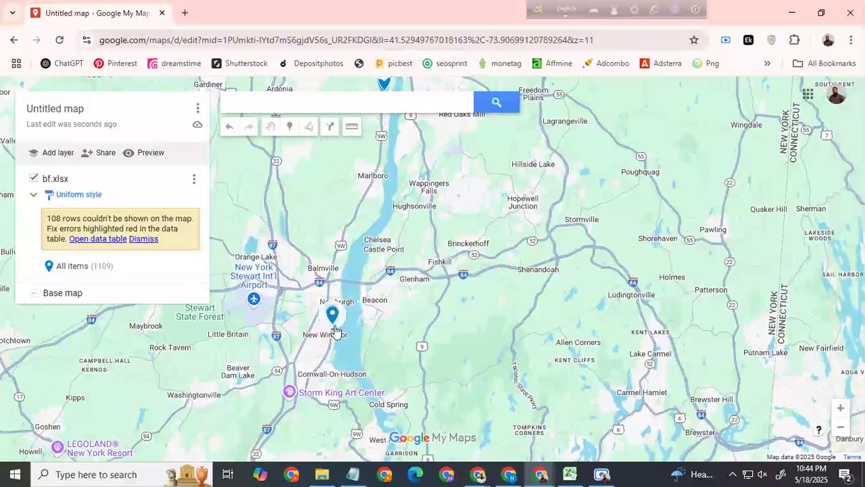
pyautogui.rightClick(332, 321)
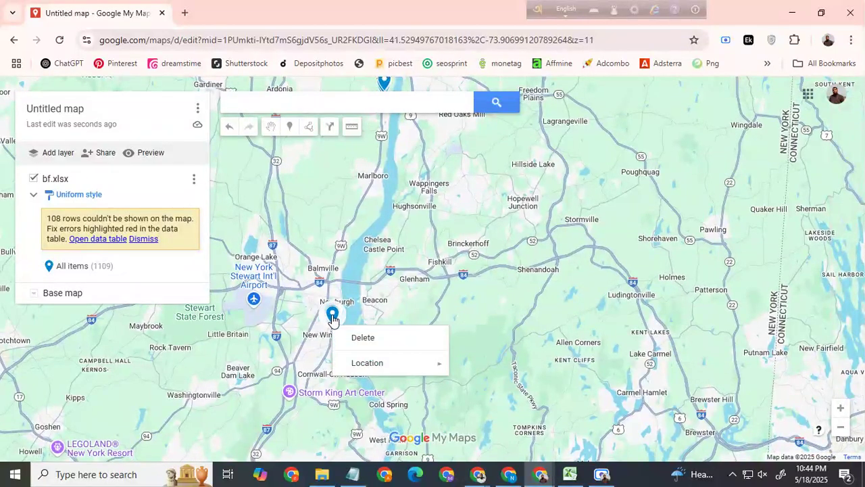
pyautogui.click(332, 320)
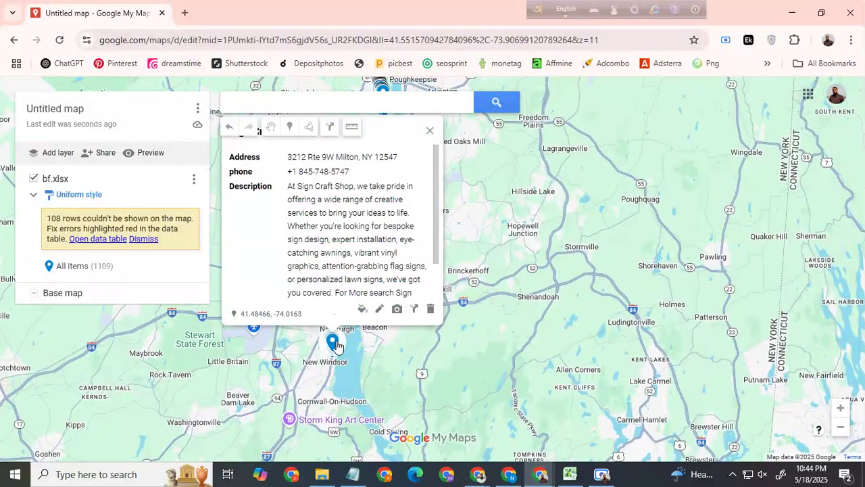
# Step: Move four markers from New Windsor to separate spots across the river, around Glenham, Chelsea and the area southeast of Beacon
pyautogui.moveTo(333, 344); pyautogui.dragTo(456, 340)
pyautogui.click(331, 343)
pyautogui.moveTo(332, 346); pyautogui.dragTo(480, 319)
pyautogui.click(387, 316)
pyautogui.moveTo(387, 316); pyautogui.dragTo(459, 299)
pyautogui.click(386, 342)
pyautogui.moveTo(386, 343); pyautogui.dragTo(426, 273)
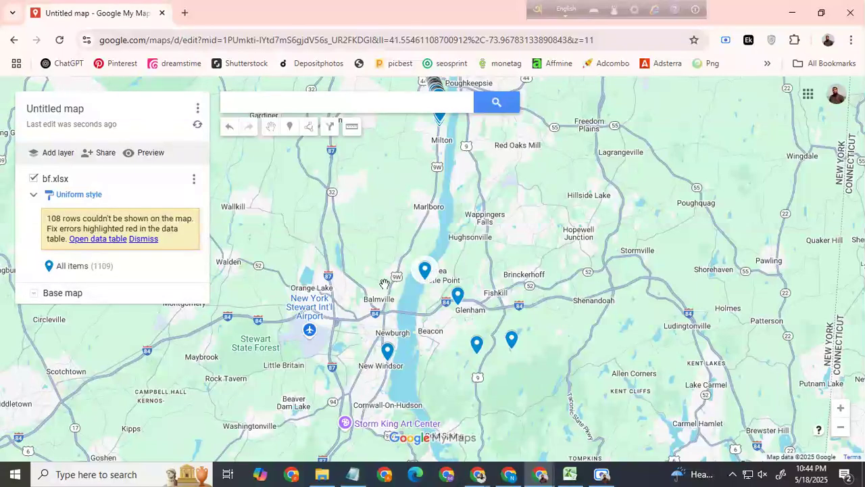
# Step: Look over the scattered markers and view the details of one in the dense cluster near Poughkeepsie
pyautogui.moveTo(467, 342); pyautogui.dragTo(478, 319)
pyautogui.scroll(1, 446, 291)
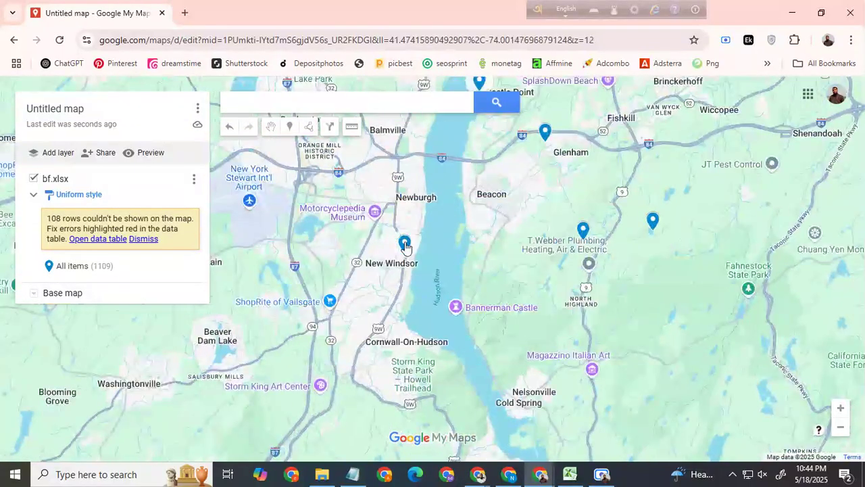
pyautogui.moveTo(481, 220); pyautogui.dragTo(497, 368)
pyautogui.moveTo(551, 183); pyautogui.dragTo(523, 276)
pyautogui.scroll(-1, 520, 281)
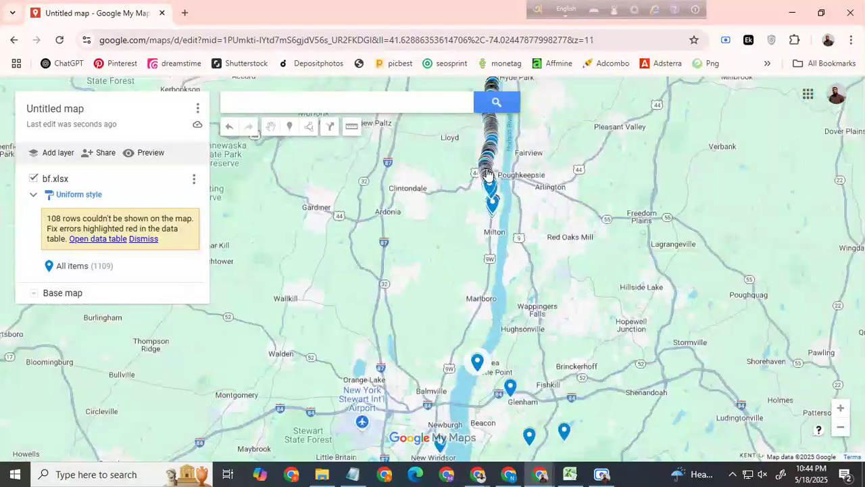
pyautogui.click(490, 143)
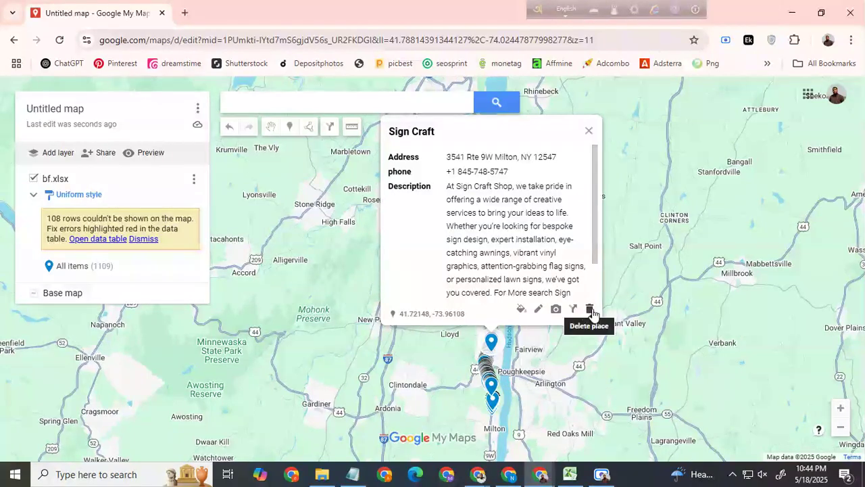
# Step: Delete the bf.xlsx layer from the map
pyautogui.click(194, 182)
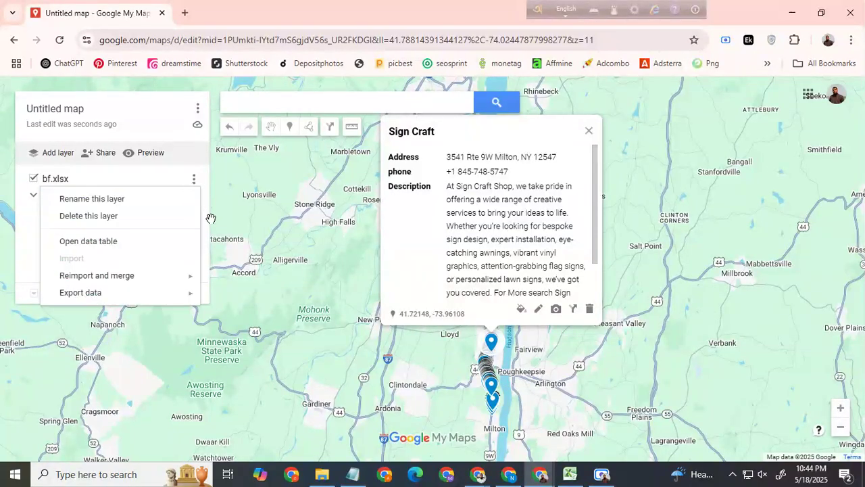
pyautogui.click(95, 215)
pyautogui.click(391, 283)
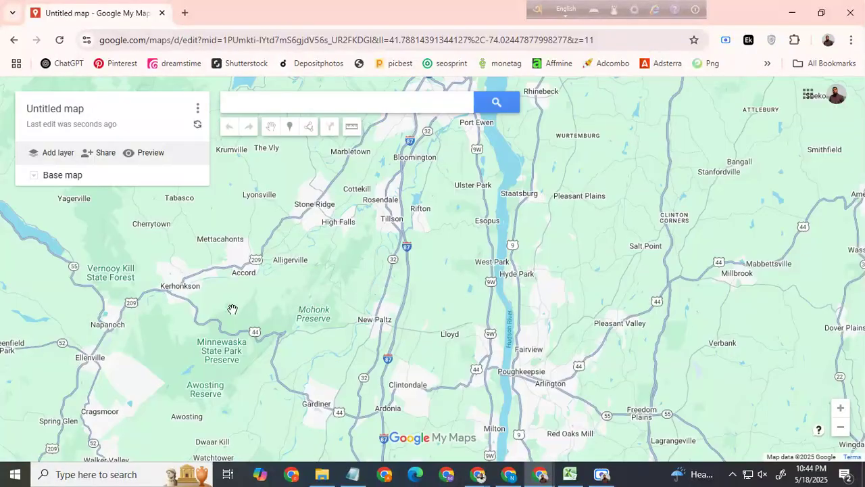
# Step: Switch to the bf workbook in Excel and widen the Address column B so the full addresses fit
pyautogui.click(570, 474)
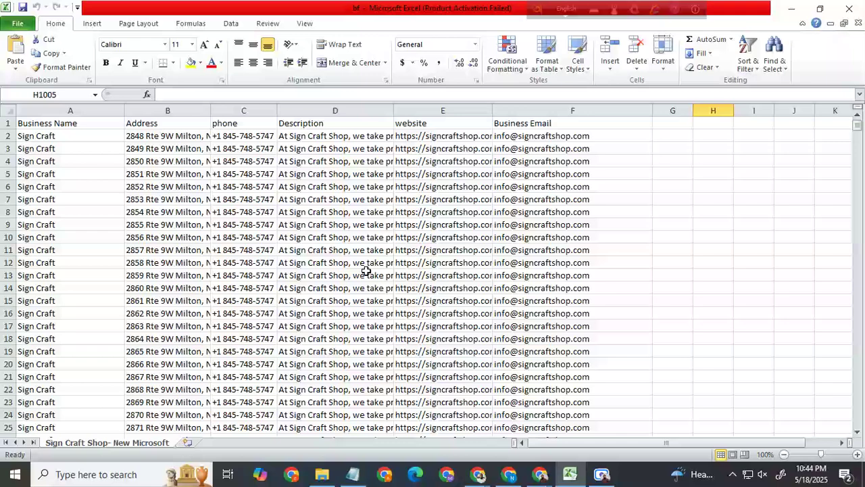
pyautogui.moveTo(212, 112); pyautogui.dragTo(527, 110)
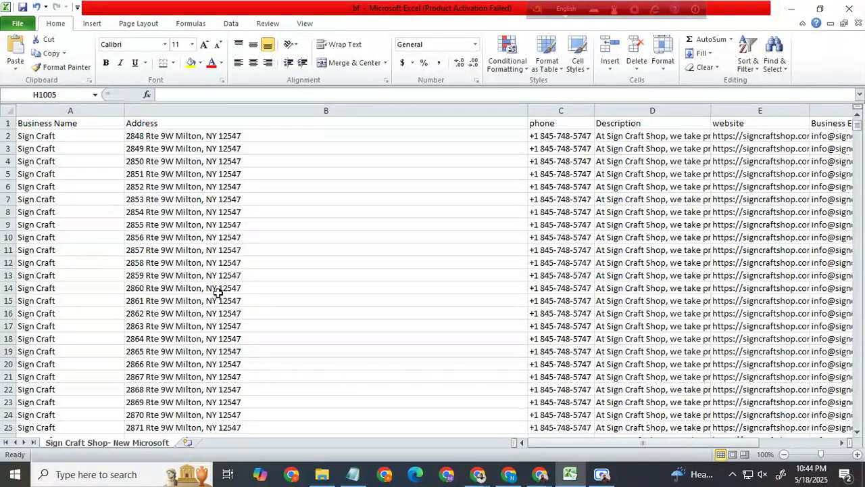
# Step: Review how the street numbers run through the Address column, checking the entries around rows 855 to 858
pyautogui.scroll(-20, 264, 338)
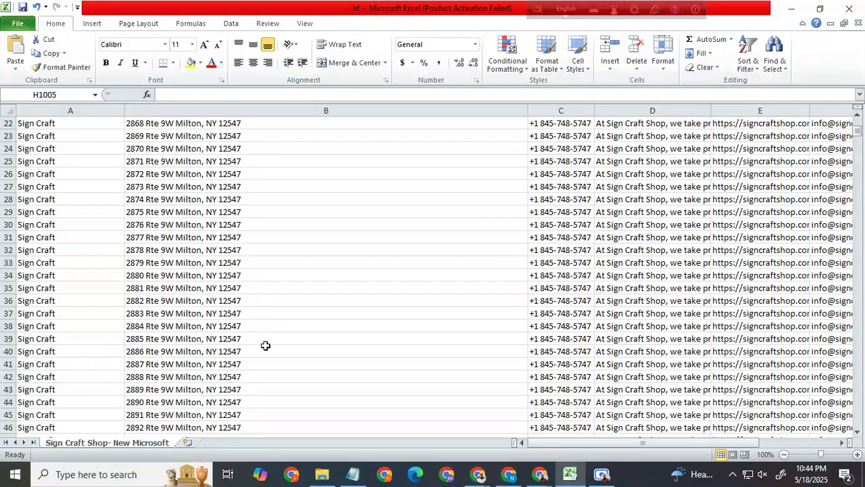
pyautogui.scroll(-20, 264, 357)
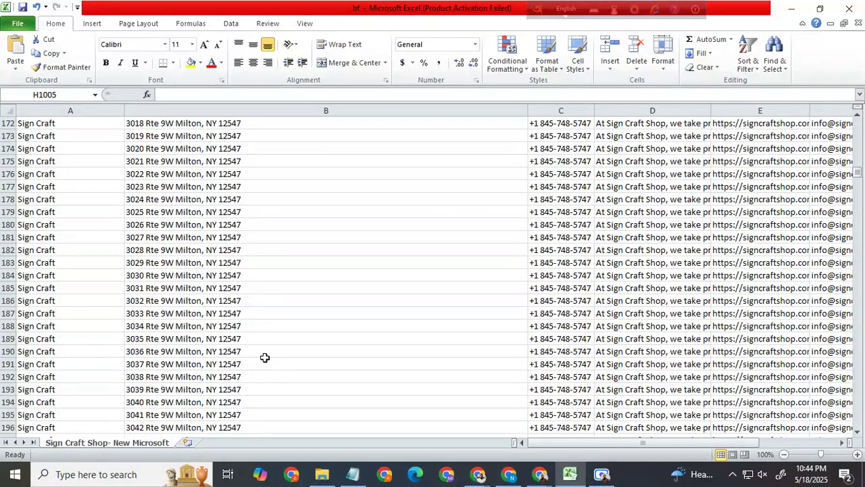
pyautogui.scroll(-20, 269, 362)
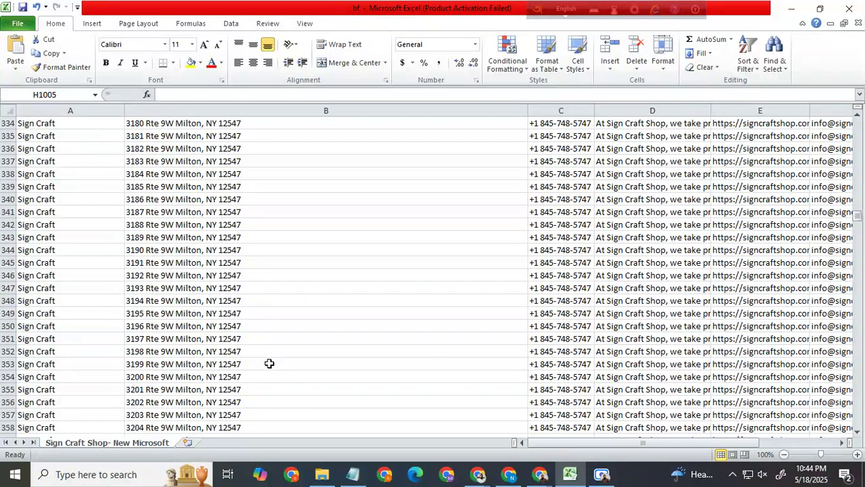
pyautogui.moveTo(858, 233); pyautogui.dragTo(864, 360)
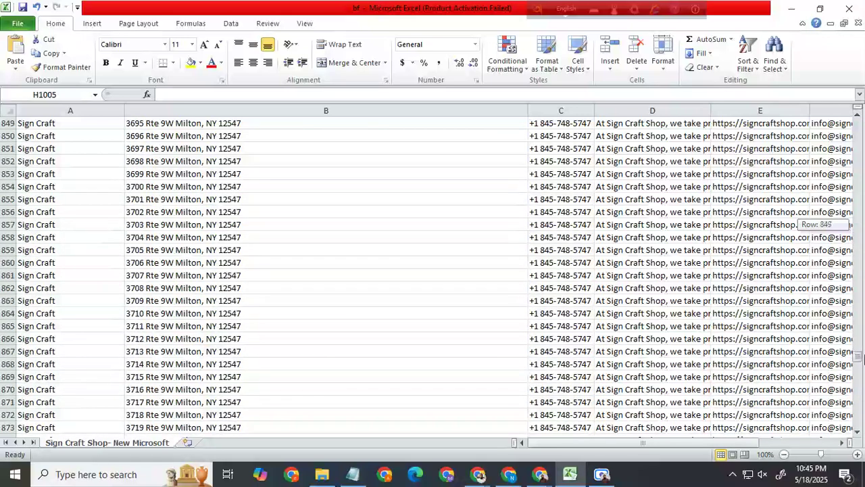
pyautogui.moveTo(139, 202); pyautogui.dragTo(131, 212)
pyautogui.click(133, 197)
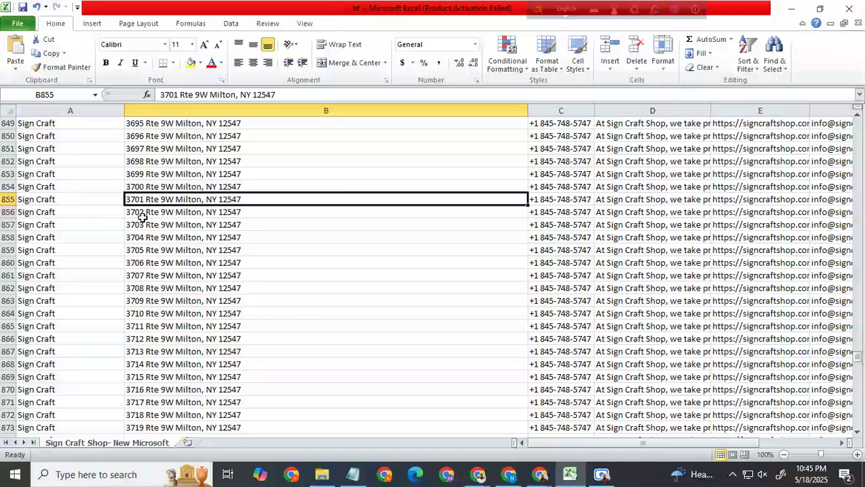
pyautogui.click(142, 238)
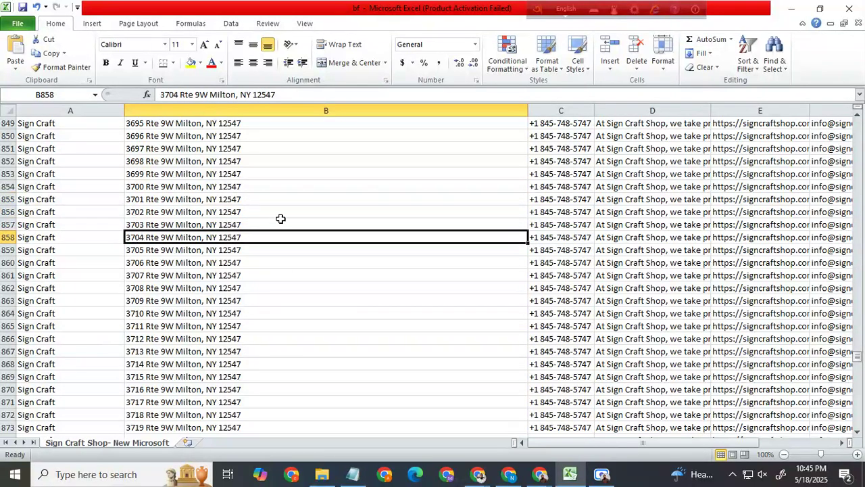
pyautogui.scroll(20, 281, 219)
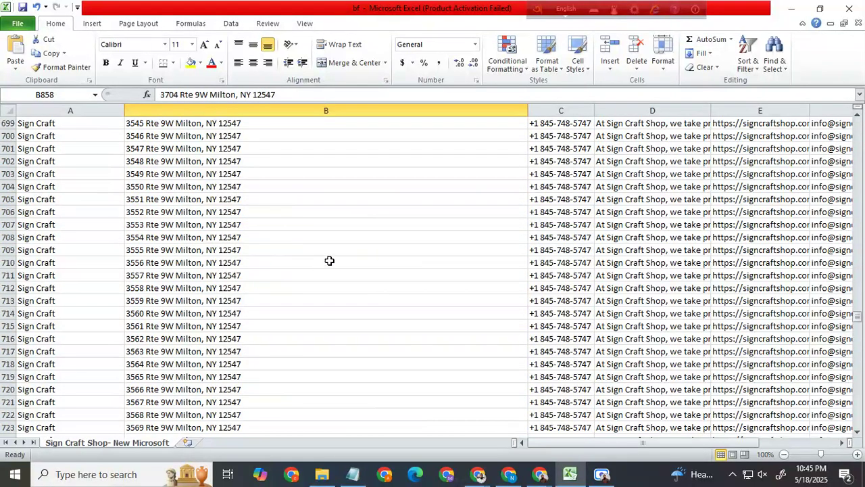
# Step: Clear cell B3 and try to repeat the first record's address from B2 down through B10
pyautogui.moveTo(857, 317); pyautogui.dragTo(860, 124)
pyautogui.click(224, 135)
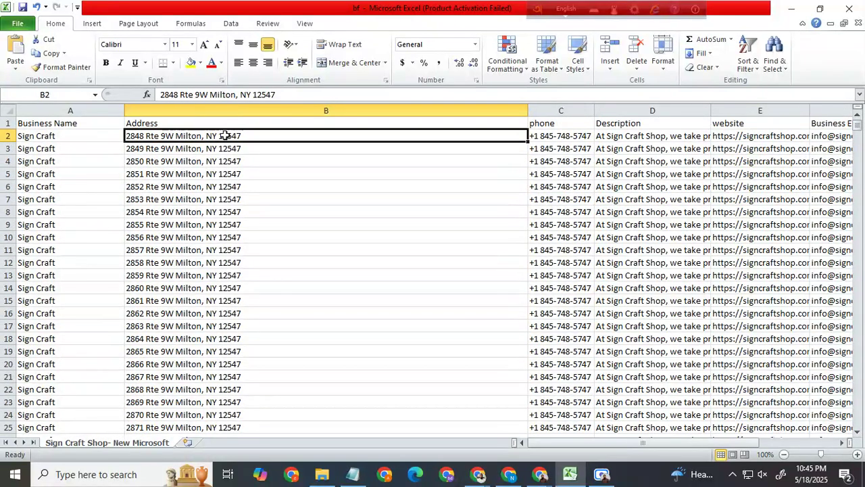
pyautogui.click(224, 149)
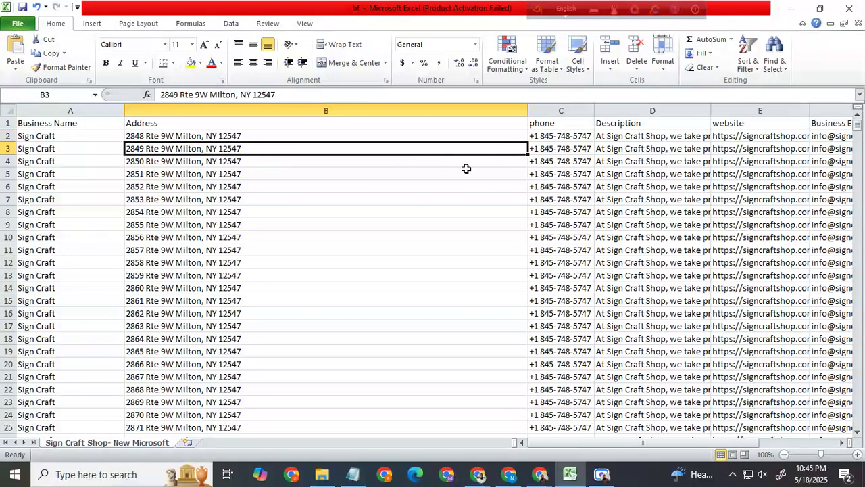
pyautogui.press('Delete')
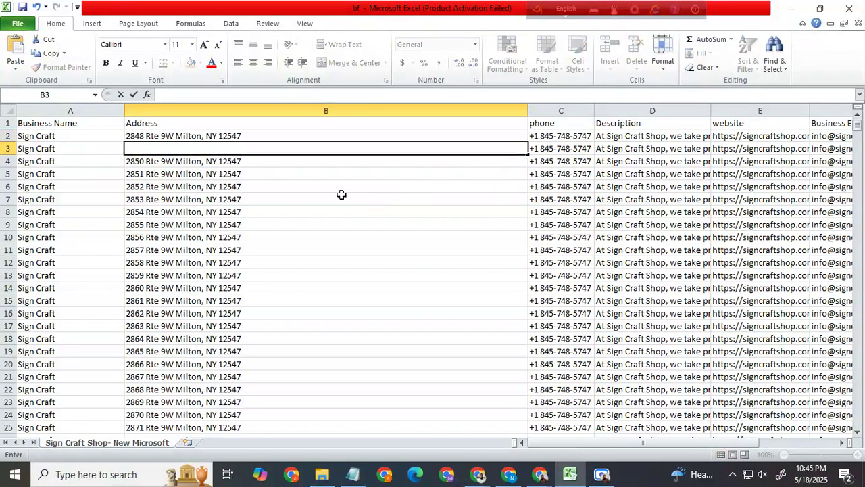
pyautogui.click(269, 183)
pyautogui.click(238, 137)
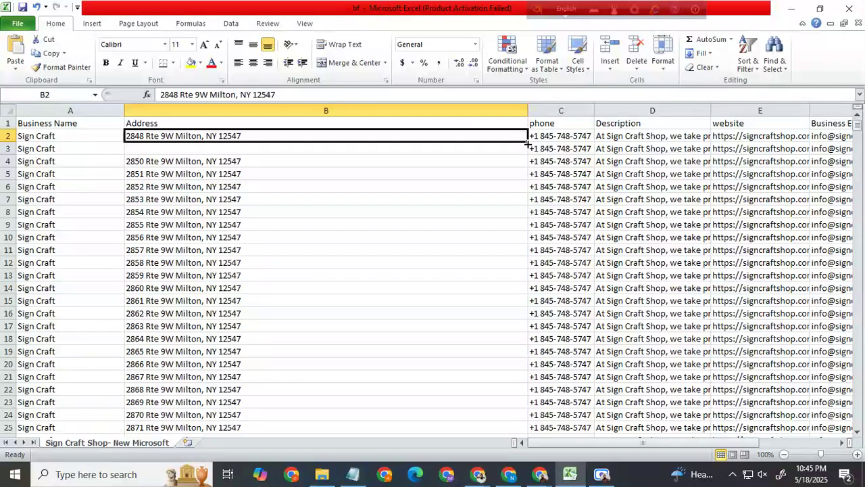
pyautogui.moveTo(528, 143); pyautogui.dragTo(526, 246)
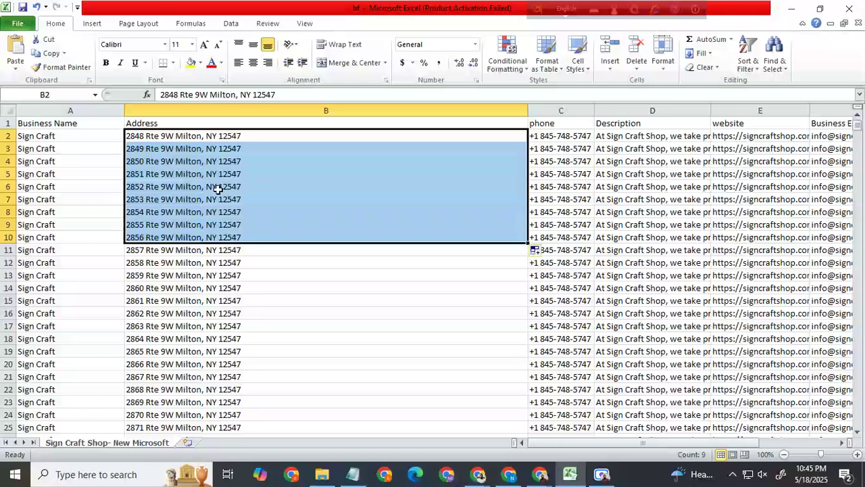
pyautogui.click(223, 288)
# Step: Clear the addresses in cells B3 to B5
pyautogui.click(245, 148)
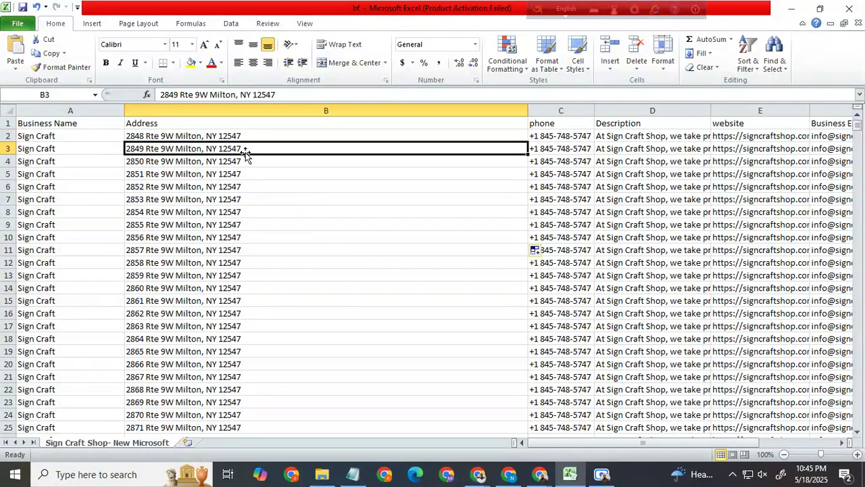
pyautogui.press('BackSpace')
pyautogui.click(258, 171)
pyautogui.press('BackSpace')
pyautogui.click(255, 160)
pyautogui.press('BackSpace')
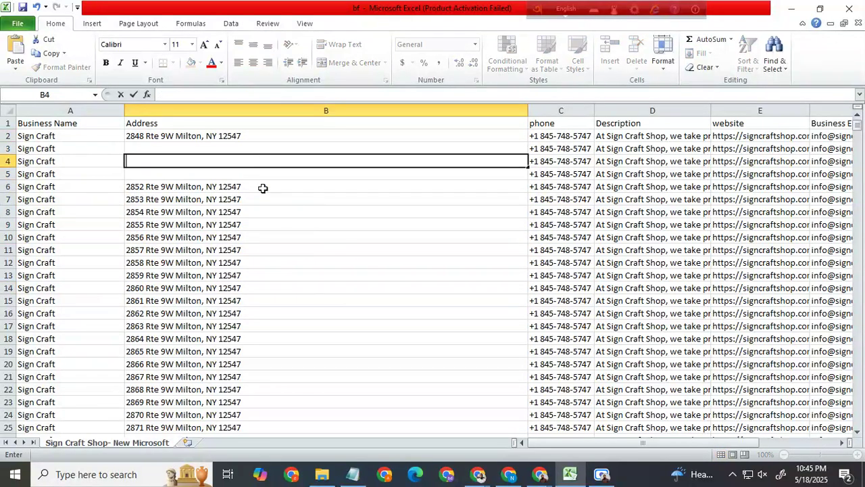
pyautogui.click(262, 196)
# Step: Copy the full address text from cell B2 into cell B3
pyautogui.click(158, 136)
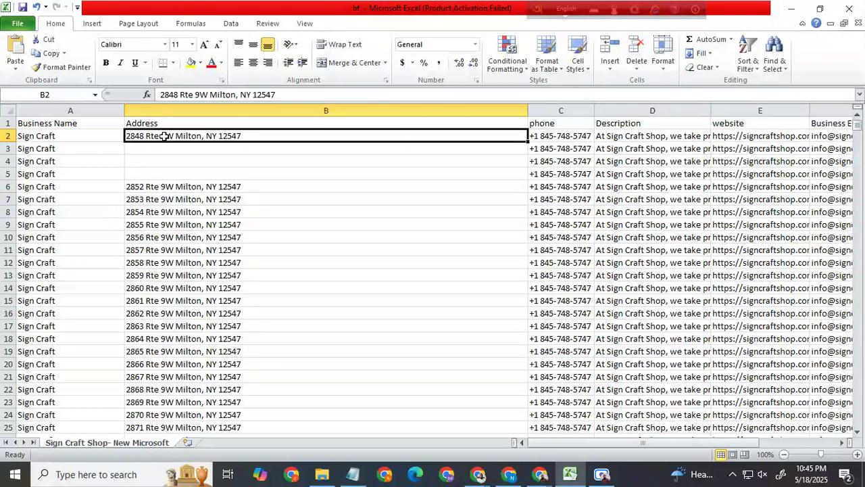
pyautogui.press('Up')
pyautogui.click(251, 136)
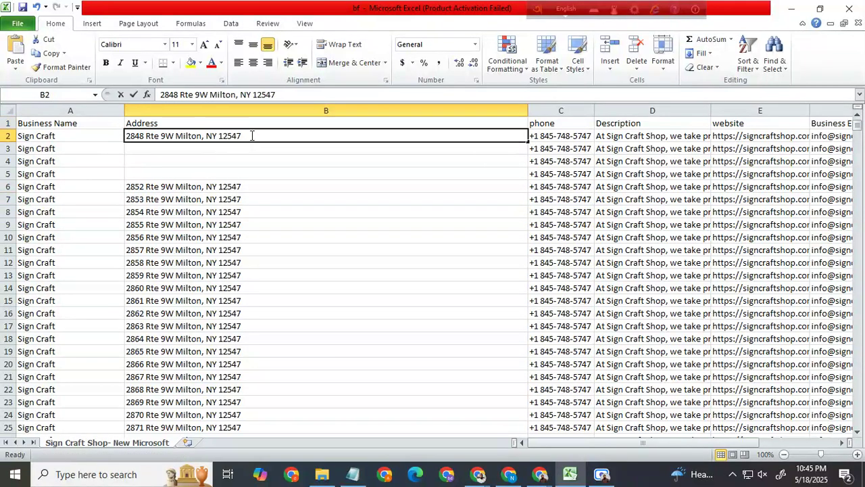
pyautogui.doubleClick(251, 135)
pyautogui.moveTo(249, 136); pyautogui.dragTo(131, 138)
pyautogui.hotkey('ctrl', 'c')
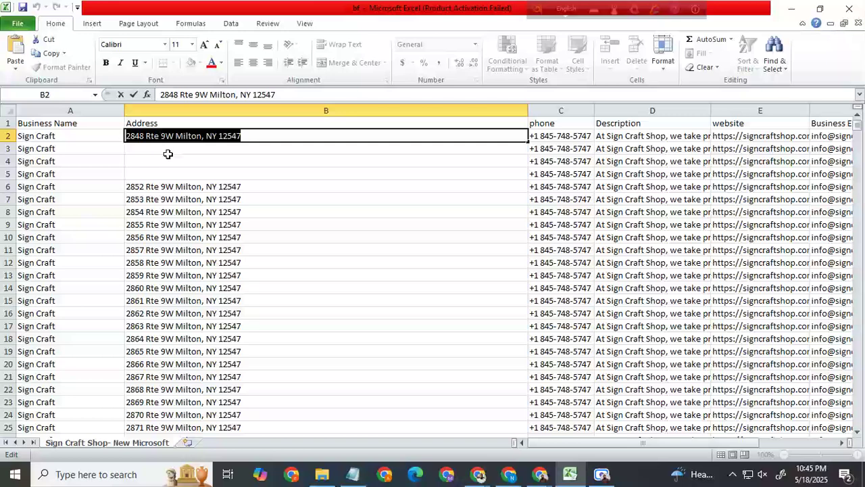
pyautogui.click(186, 147)
pyautogui.hotkey('ctrl', 'v')
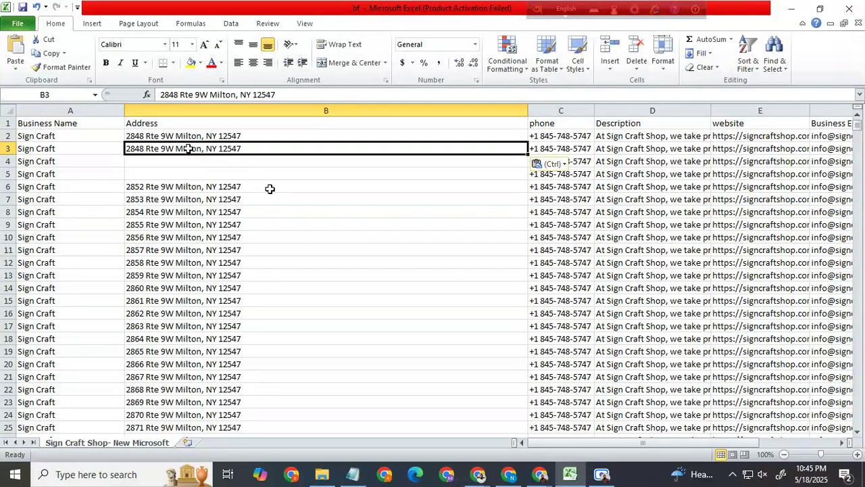
# Step: Fill the identical addresses in B2 and B3 down the Address column through the last record
pyautogui.click(375, 198)
pyautogui.moveTo(307, 136); pyautogui.dragTo(311, 147)
pyautogui.moveTo(528, 154); pyautogui.dragTo(529, 318)
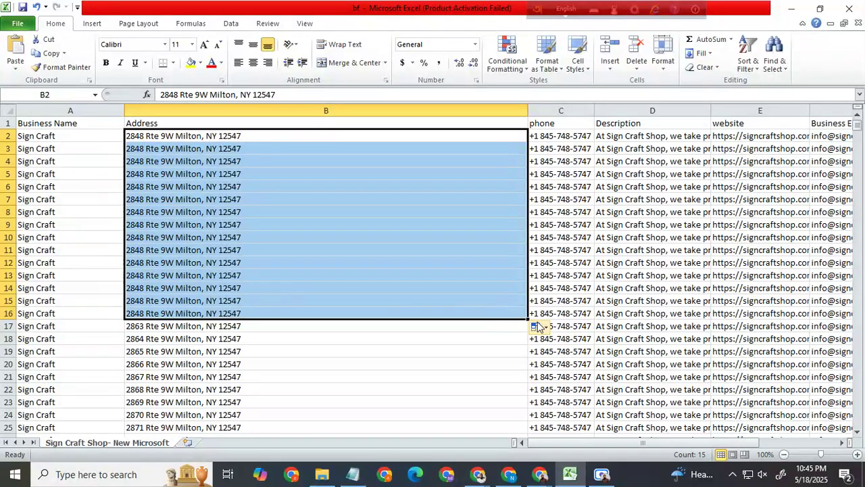
pyautogui.moveTo(528, 318); pyautogui.dragTo(474, 283)
pyautogui.scroll(6, 225, 257)
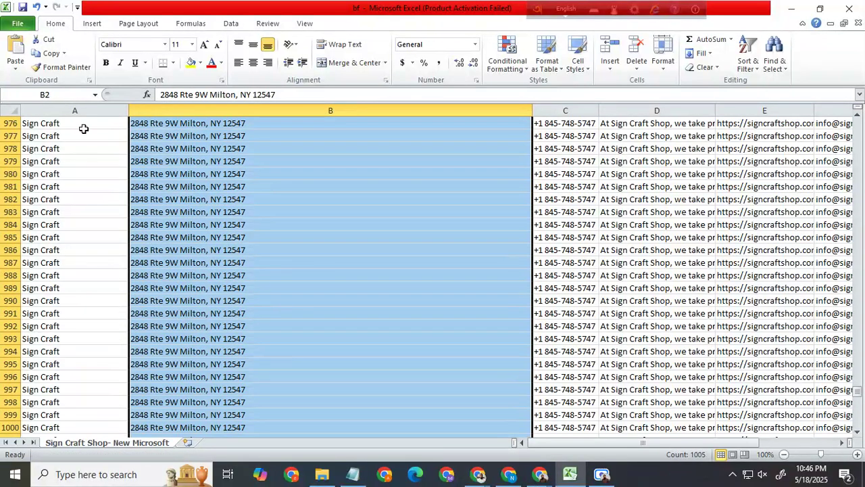
# Step: Save the bf workbook and check the filled Address column back up to the first record
pyautogui.click(17, 22)
pyautogui.click(39, 44)
pyautogui.scroll(19, 246, 179)
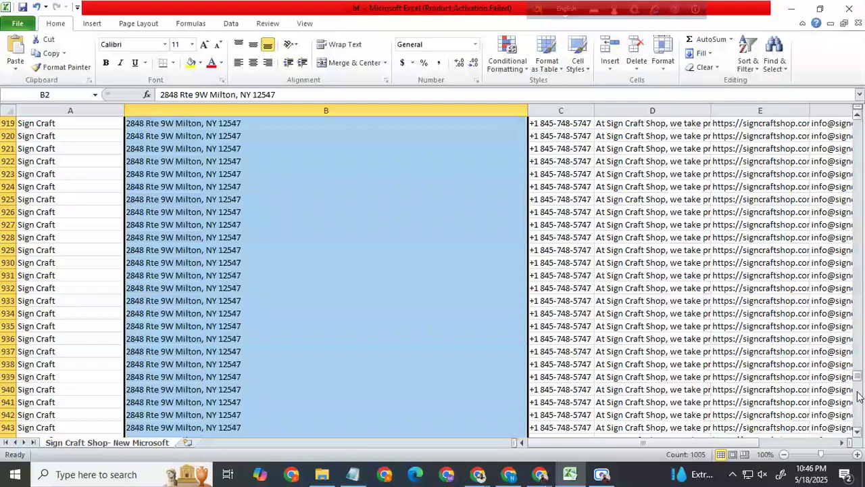
pyautogui.moveTo(860, 382); pyautogui.dragTo(859, 118)
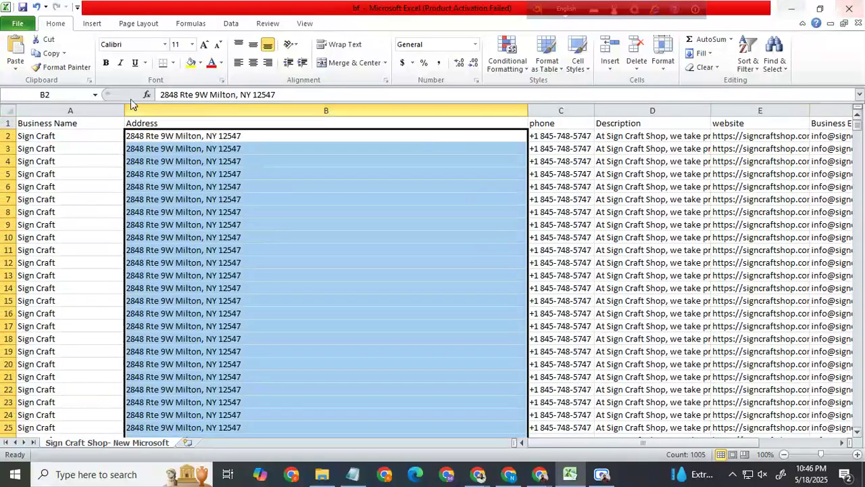
pyautogui.click(17, 23)
pyautogui.click(38, 45)
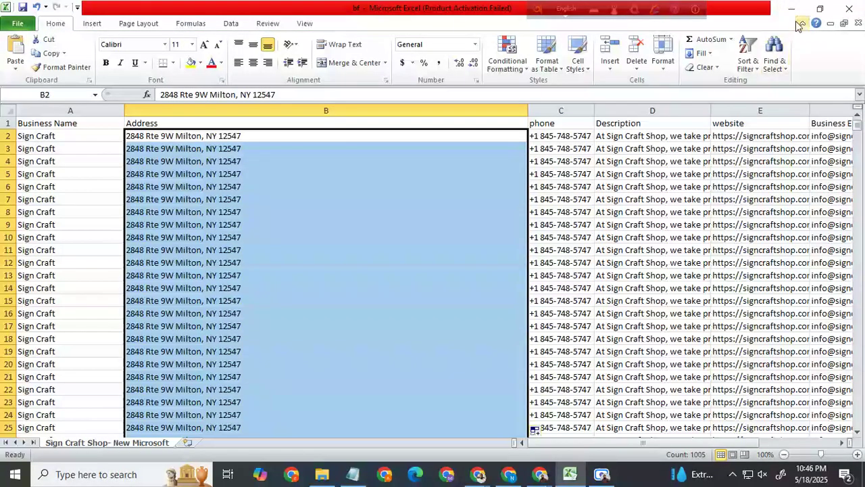
# Step: Switch to Google My Maps and import the bf workbook from the Desktop into the untitled layer
pyautogui.click(791, 9)
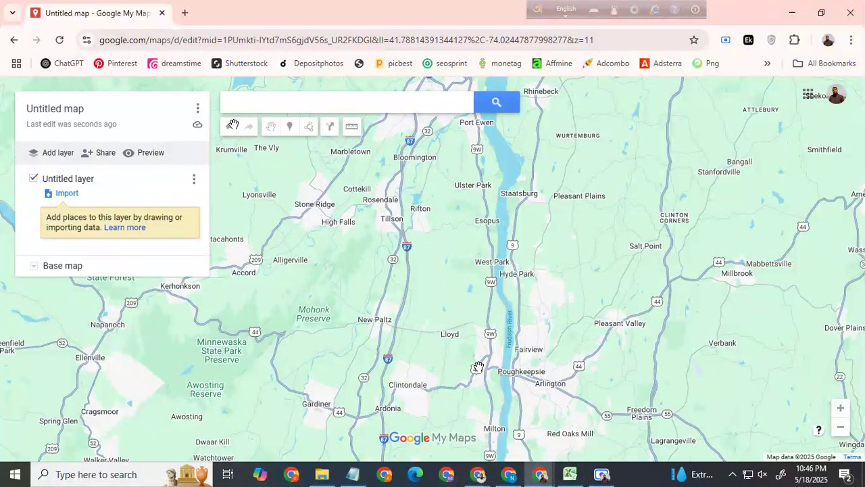
pyautogui.click(65, 194)
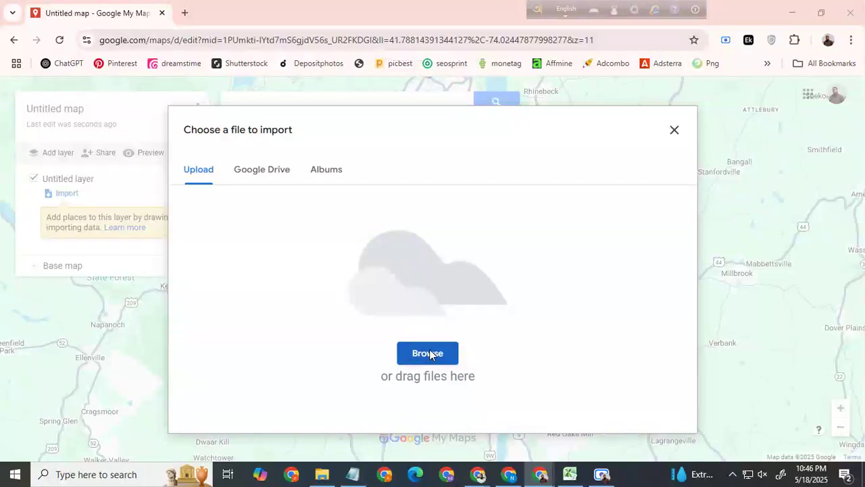
pyautogui.click(430, 352)
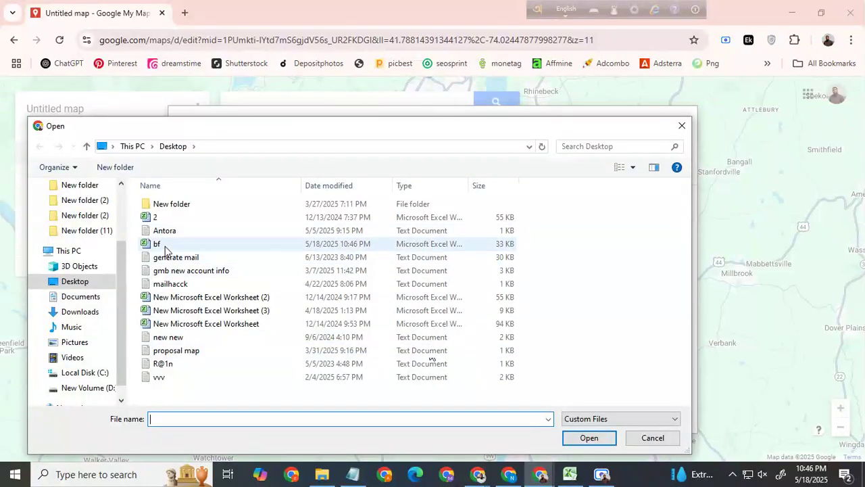
pyautogui.doubleClick(165, 245)
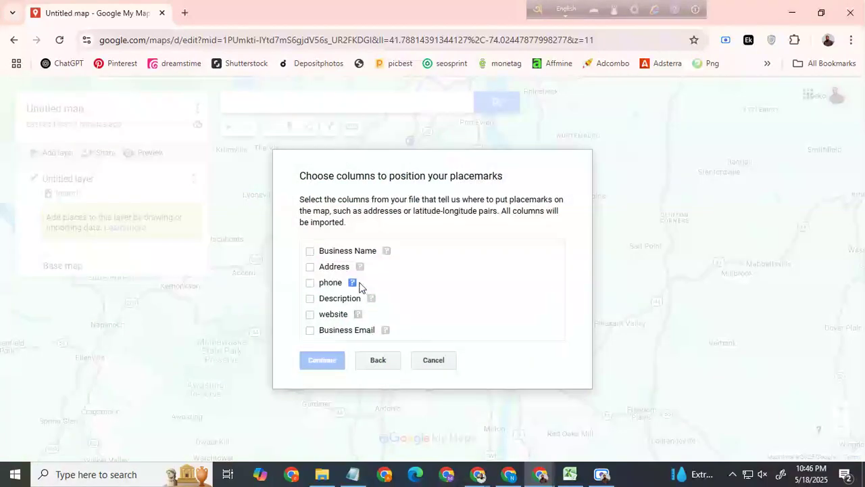
# Step: Position the placemarks by the Address column, title the markers by Business Name, and finish the import
pyautogui.click(310, 267)
pyautogui.click(323, 359)
pyautogui.click(311, 246)
pyautogui.click(323, 356)
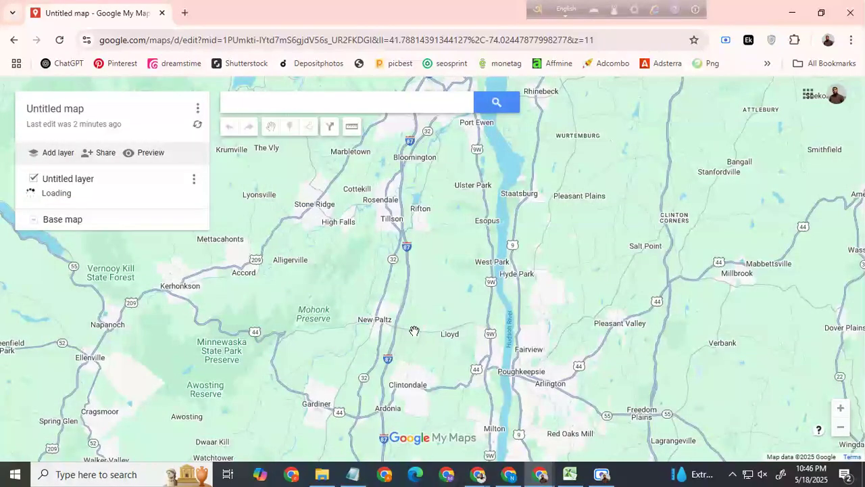
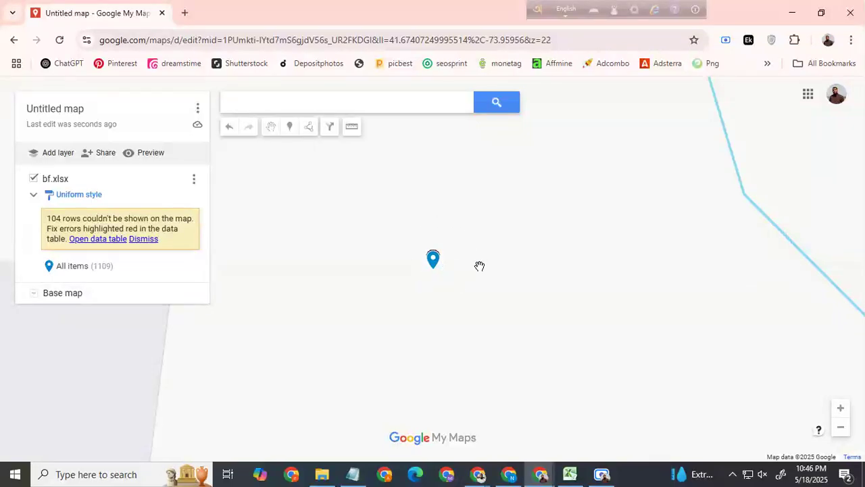
# Step: Spread eight of the stacked placemarks into an arc around the north side of the shared address, near Mag Auto Corp
pyautogui.moveTo(478, 270); pyautogui.dragTo(507, 245)
pyautogui.scroll(-5, 482, 244)
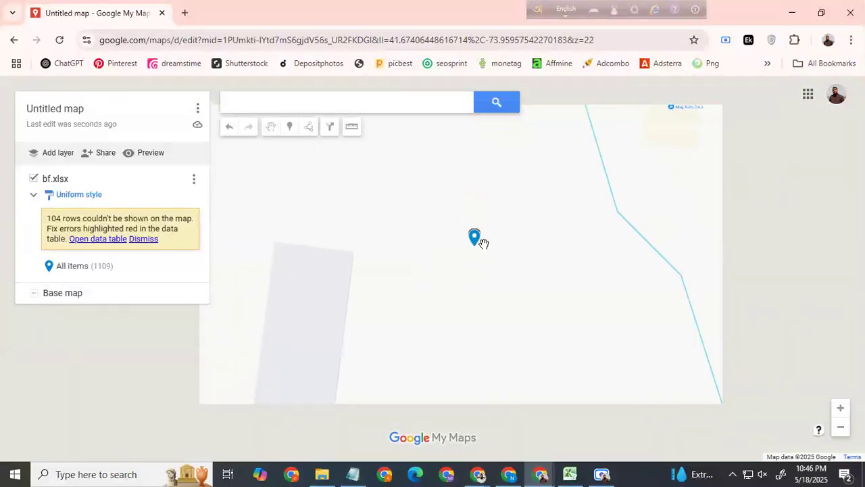
pyautogui.scroll(3, 479, 249)
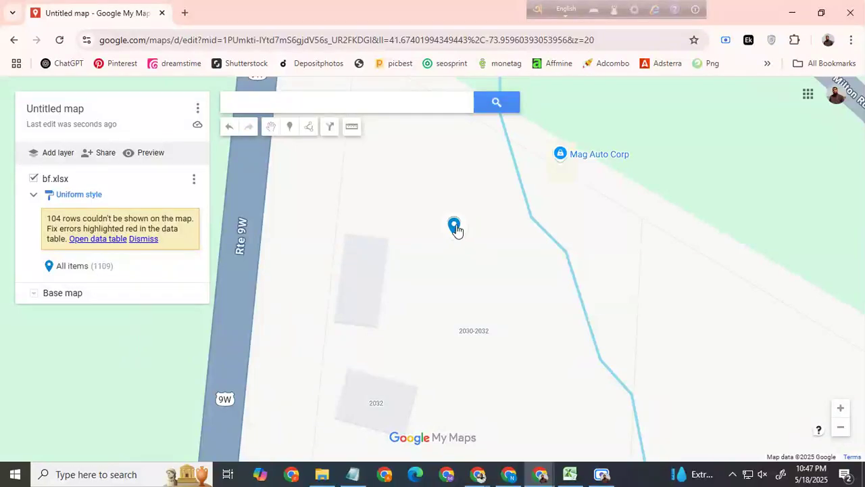
pyautogui.moveTo(455, 226); pyautogui.dragTo(620, 219)
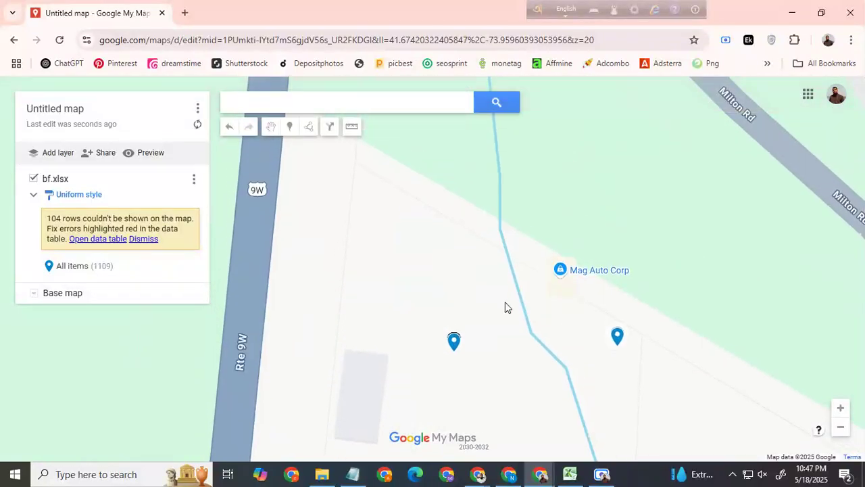
pyautogui.moveTo(458, 340); pyautogui.dragTo(553, 281)
pyautogui.click(456, 344)
pyautogui.moveTo(456, 343); pyautogui.dragTo(534, 268)
pyautogui.click(454, 345)
pyautogui.moveTo(454, 346); pyautogui.dragTo(466, 256)
pyautogui.click(455, 349)
pyautogui.moveTo(456, 349); pyautogui.dragTo(502, 253)
pyautogui.click(457, 336)
pyautogui.moveTo(458, 337); pyautogui.dragTo(424, 254)
pyautogui.click(453, 345)
pyautogui.moveTo(452, 346); pyautogui.dragTo(388, 280)
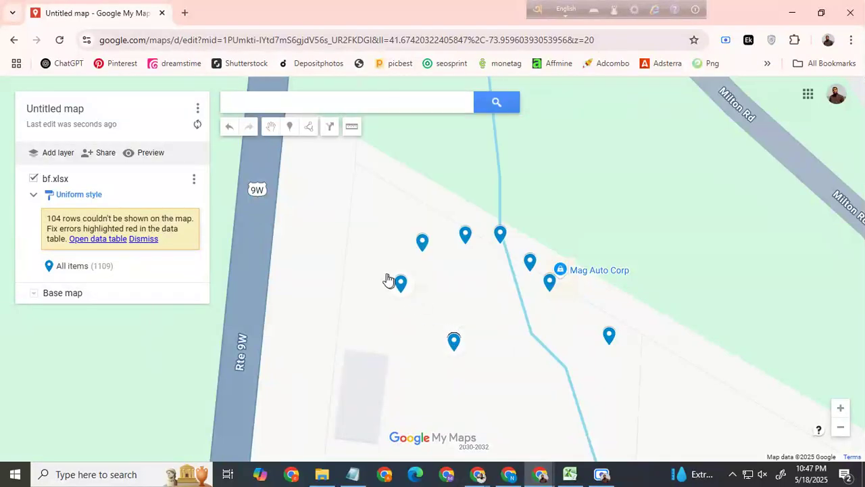
pyautogui.moveTo(458, 352); pyautogui.dragTo(352, 306)
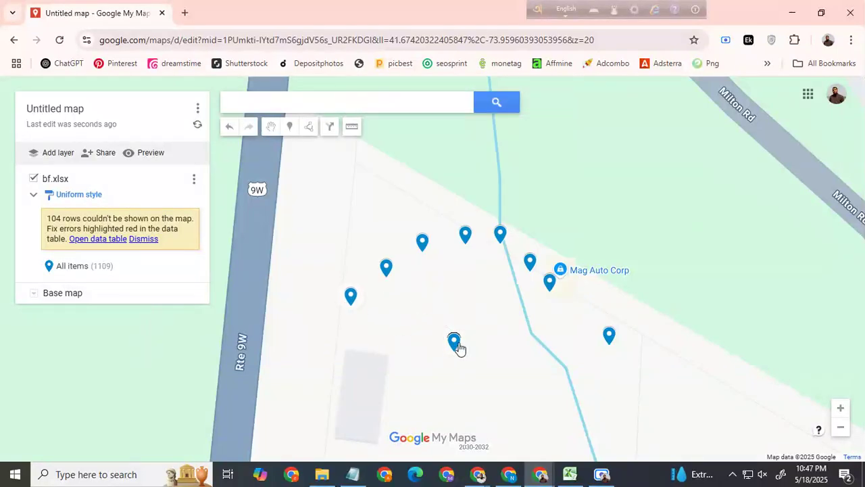
# Step: Place eight more stacked placemarks around the same spot, extending the arc on its east side and filling its gaps
pyautogui.moveTo(454, 344); pyautogui.dragTo(569, 337)
pyautogui.click(454, 346)
pyautogui.moveTo(456, 347); pyautogui.dragTo(584, 376)
pyautogui.click(454, 349)
pyautogui.moveTo(455, 349); pyautogui.dragTo(558, 402)
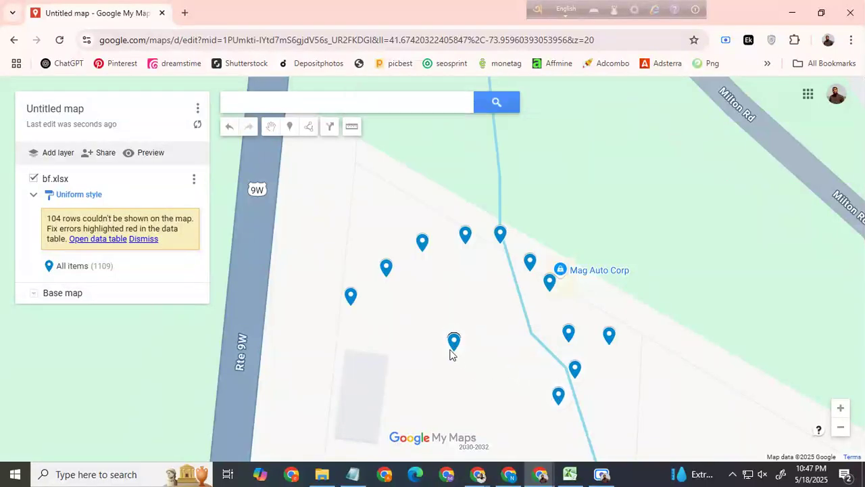
pyautogui.moveTo(455, 346)
pyautogui.mouseDown()
pyautogui.moveTo(565, 331)
pyautogui.moveTo(583, 306)
pyautogui.mouseUp()
pyautogui.click(454, 343)
pyautogui.moveTo(454, 343); pyautogui.dragTo(603, 306)
pyautogui.moveTo(456, 350); pyautogui.dragTo(369, 285)
pyautogui.moveTo(454, 345); pyautogui.dragTo(448, 247)
pyautogui.moveTo(457, 348)
pyautogui.mouseDown()
pyautogui.moveTo(496, 281)
pyautogui.moveTo(525, 257)
pyautogui.mouseUp()
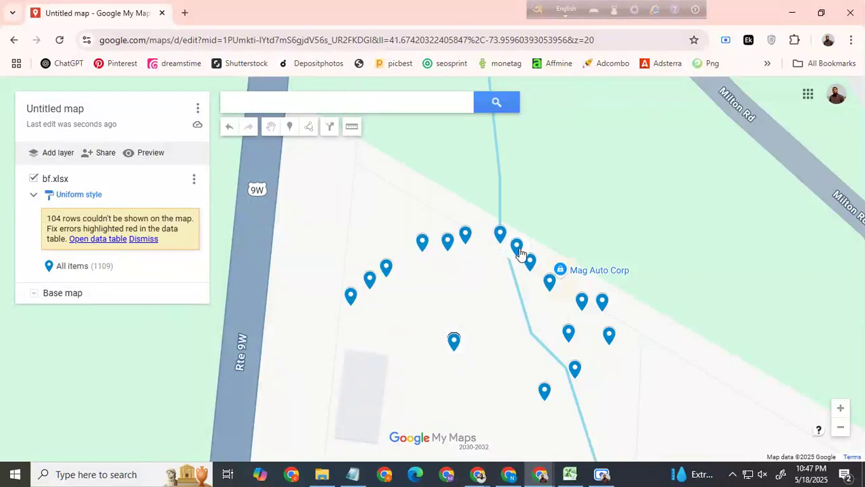
# Step: Examine how the spread placemarks around Rte 9W appear at wider and closer map scales
pyautogui.scroll(-1, 578, 279)
pyautogui.scroll(-2, 579, 280)
pyautogui.moveTo(643, 314); pyautogui.dragTo(508, 269)
pyautogui.scroll(-2, 509, 270)
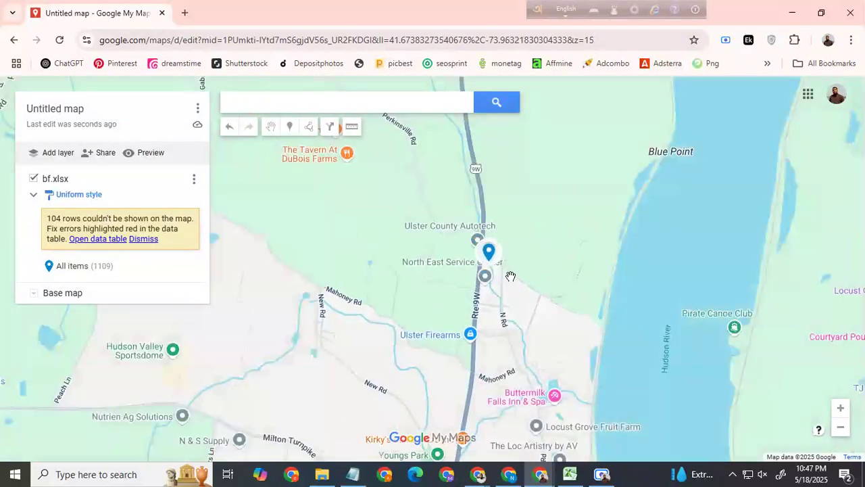
pyautogui.scroll(4, 488, 259)
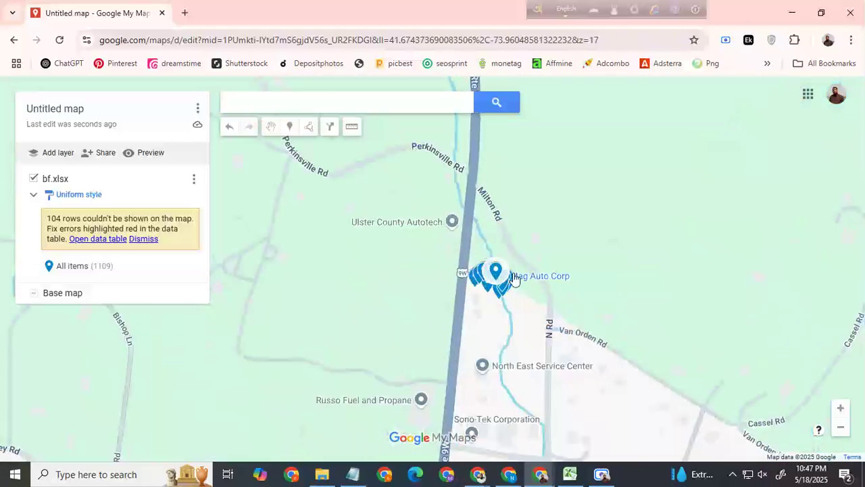
pyautogui.scroll(-3, 484, 271)
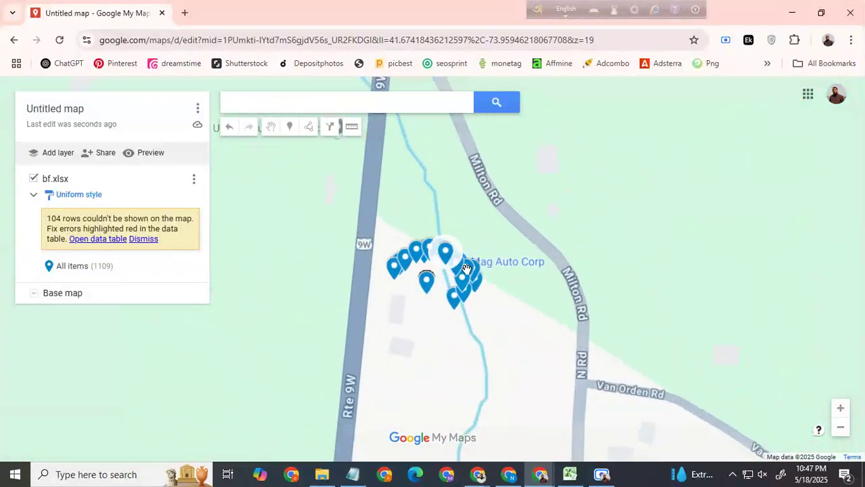
pyautogui.scroll(-2, 484, 271)
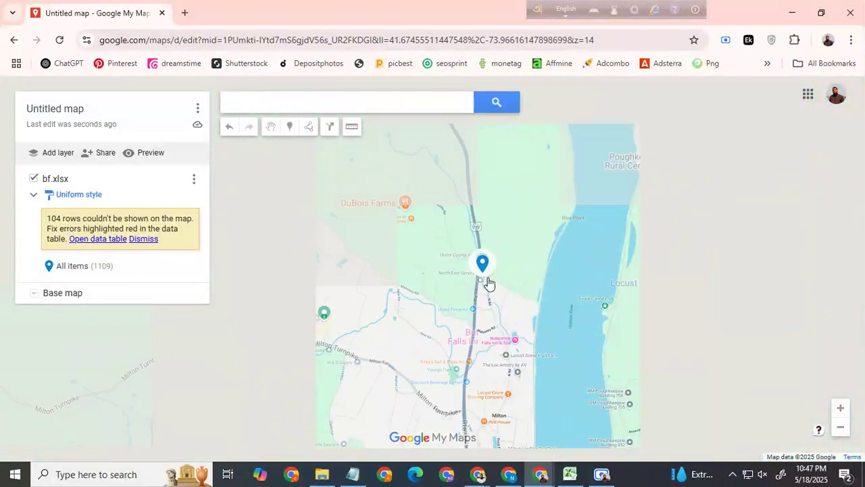
pyautogui.moveTo(502, 290); pyautogui.dragTo(467, 258)
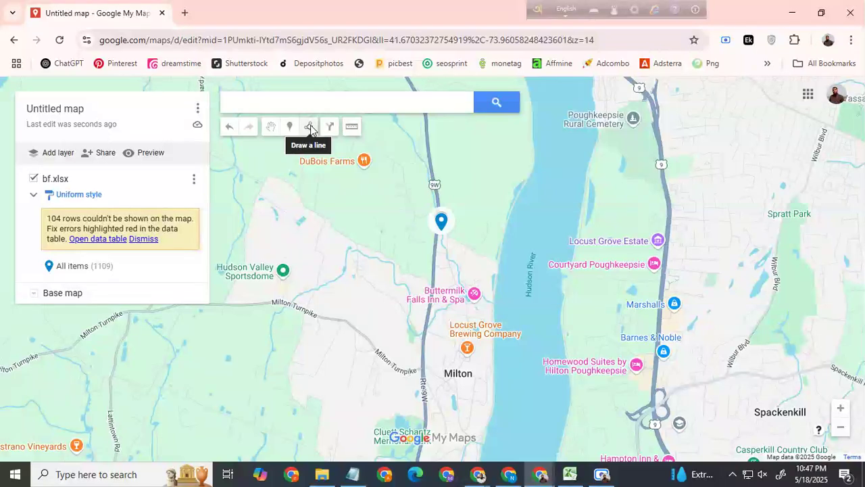
# Step: Measure about 51 km from the stacked placemarks eastward across the Hudson River, and clear the measurement
pyautogui.click(351, 128)
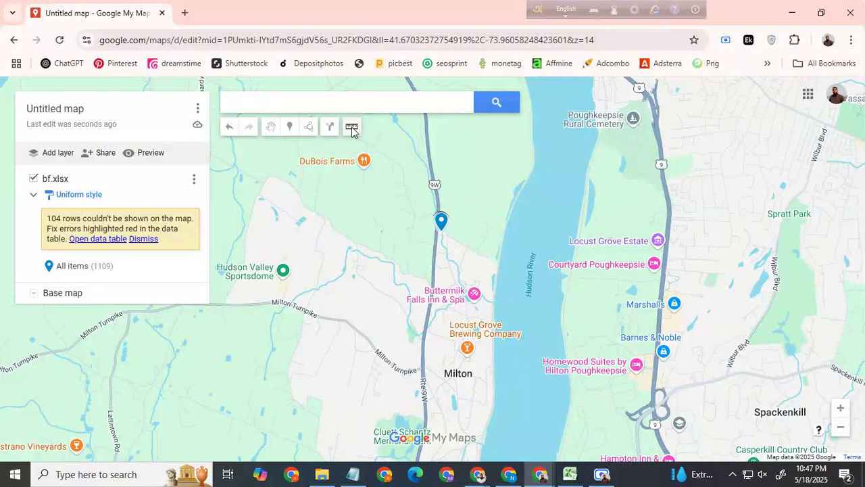
pyautogui.click(442, 220)
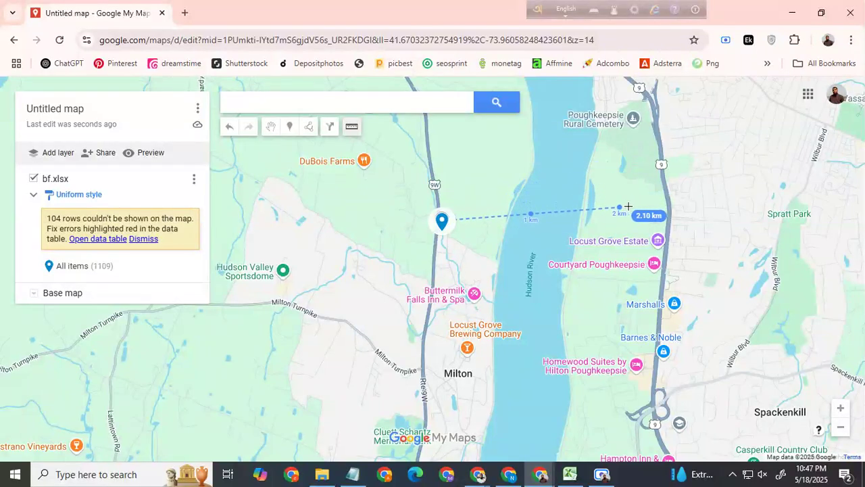
pyautogui.scroll(-1, 466, 207)
pyautogui.scroll(-1, 466, 208)
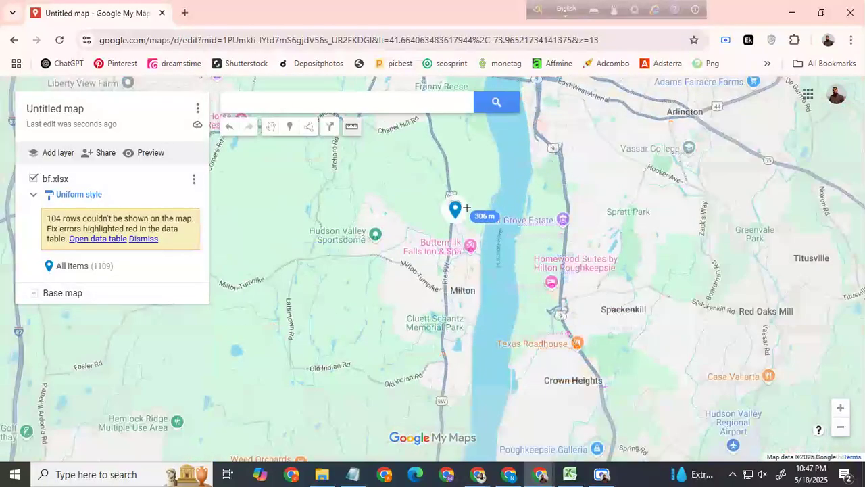
pyautogui.scroll(-1, 466, 206)
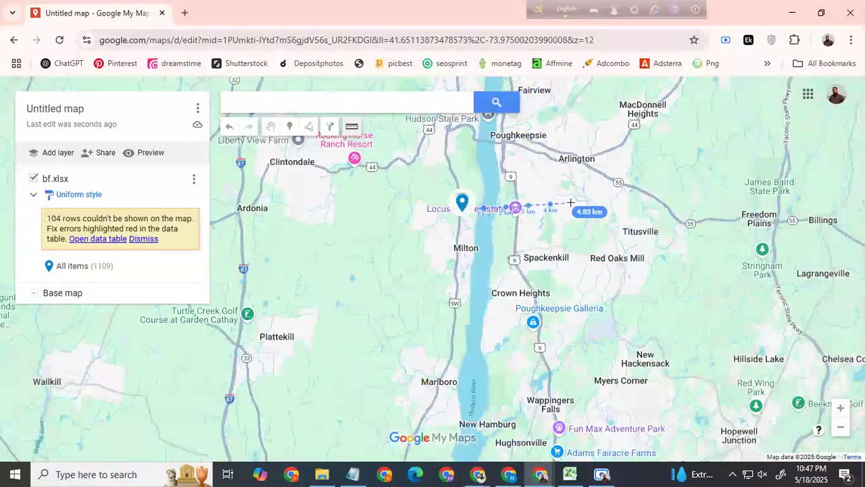
pyautogui.scroll(-3, 482, 216)
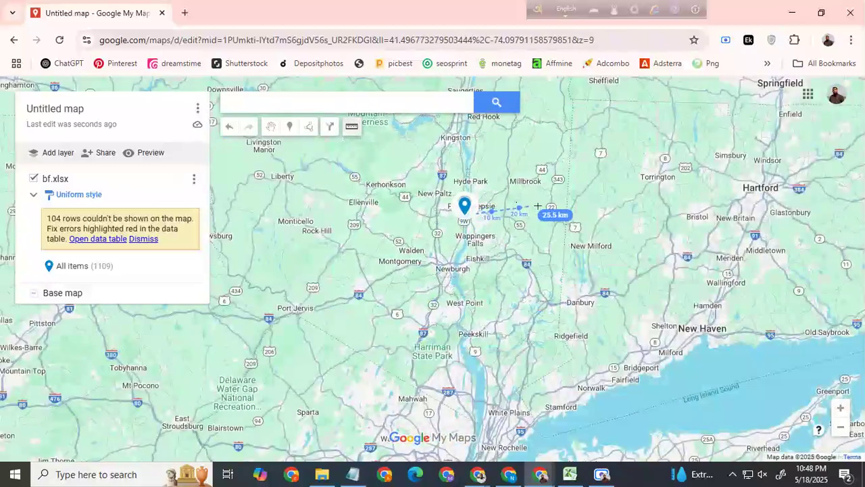
pyautogui.click(602, 194)
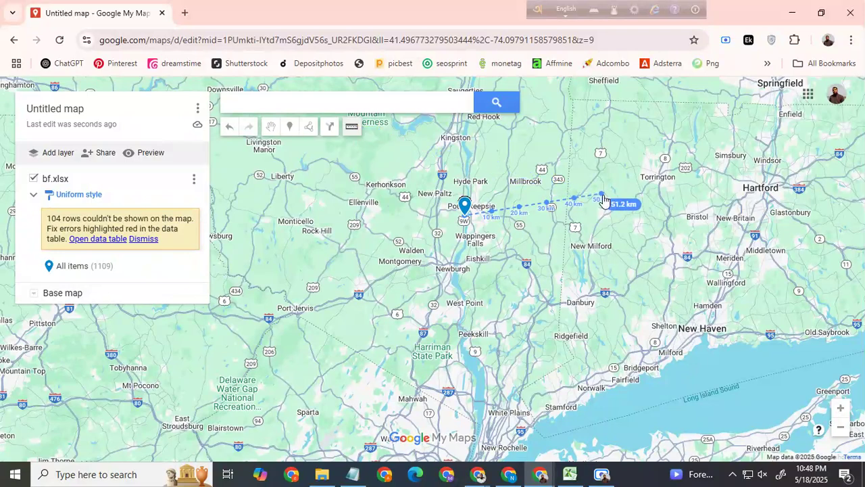
pyautogui.press('Escape')
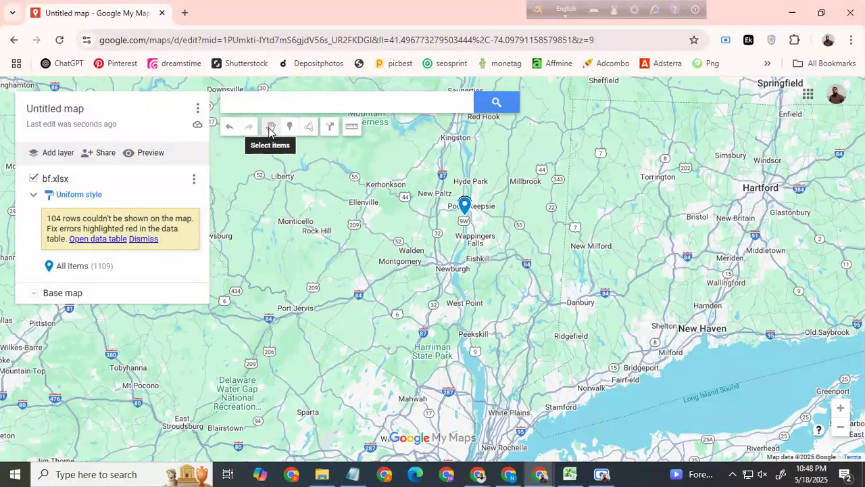
# Step: Move nine stacked placemarks east into an arc about 50 km out, from north of Millbrook down to New Milford
pyautogui.moveTo(464, 208); pyautogui.dragTo(596, 205)
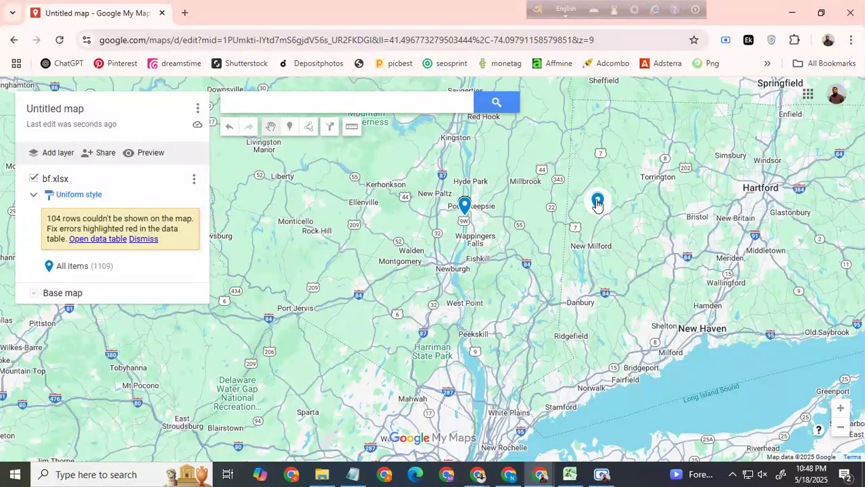
pyautogui.click(464, 207)
pyautogui.moveTo(464, 207)
pyautogui.mouseDown()
pyautogui.moveTo(592, 228)
pyautogui.moveTo(583, 208)
pyautogui.moveTo(591, 178)
pyautogui.mouseUp()
pyautogui.click(464, 341)
pyautogui.moveTo(463, 340); pyautogui.dragTo(595, 364)
pyautogui.moveTo(467, 348); pyautogui.dragTo(573, 299)
pyautogui.click(463, 340)
pyautogui.moveTo(464, 340); pyautogui.dragTo(551, 298)
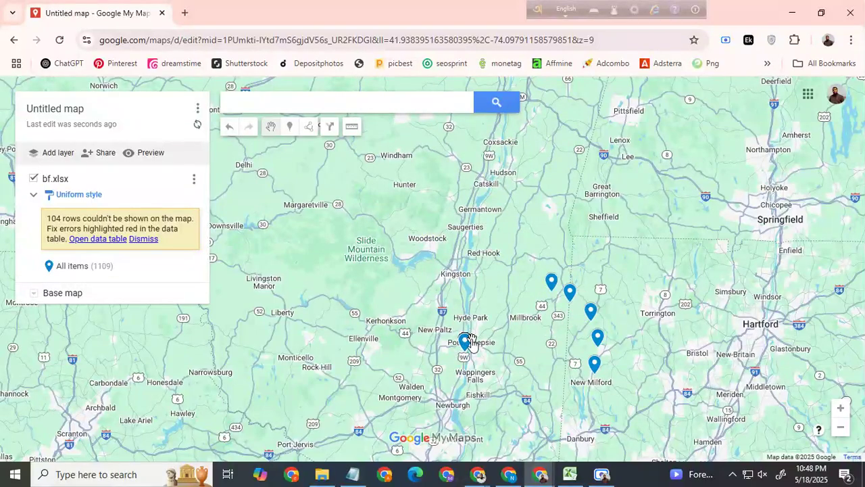
pyautogui.moveTo(465, 341); pyautogui.dragTo(590, 323)
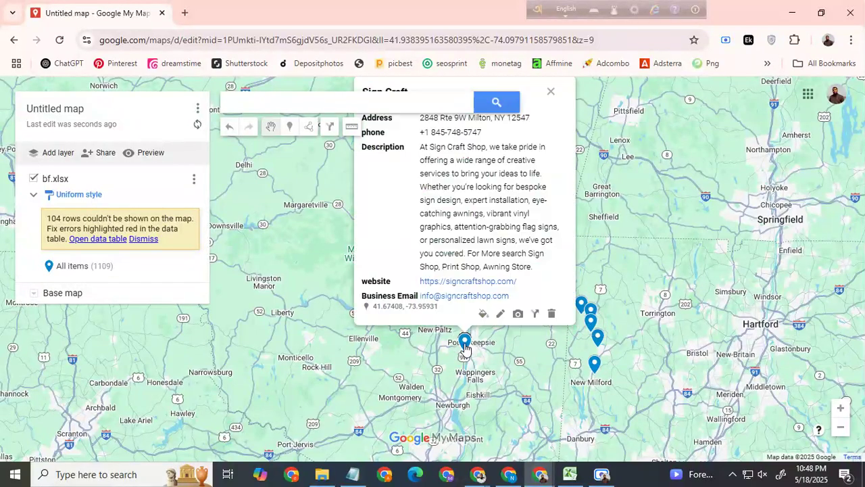
pyautogui.moveTo(464, 343)
pyautogui.mouseDown()
pyautogui.moveTo(566, 384)
pyautogui.moveTo(589, 384)
pyautogui.mouseUp()
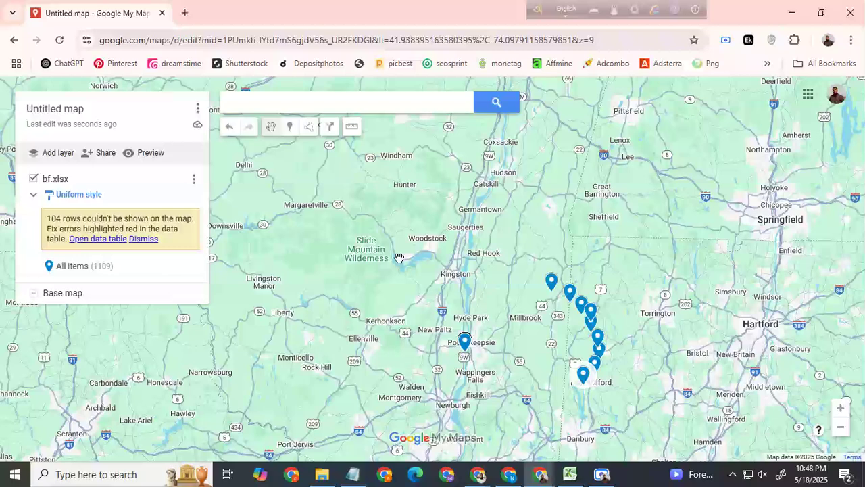
# Step: Measure about 52 km north-northeast from the stacked placemarks, and a second path of about 101 km bending at Germantown
pyautogui.click(353, 127)
pyautogui.click(465, 340)
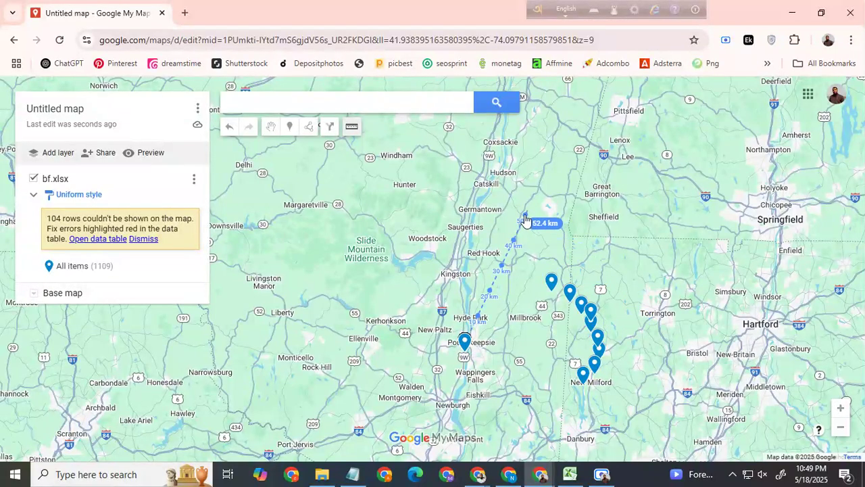
pyautogui.click(351, 126)
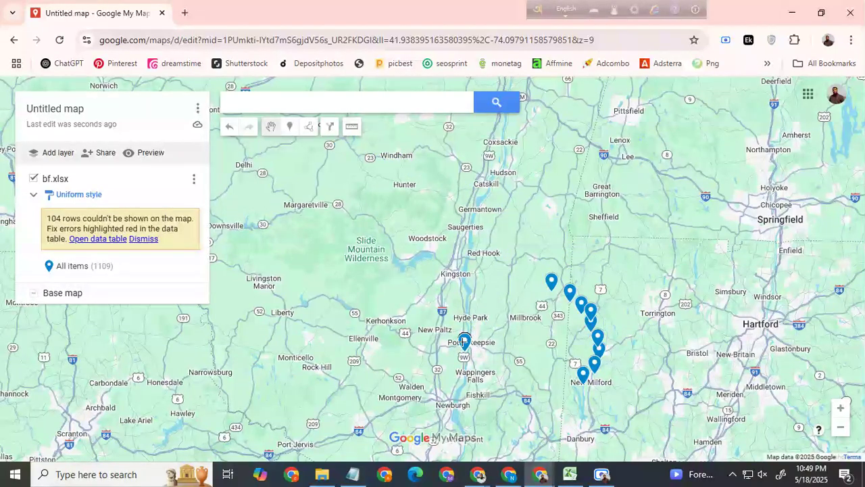
pyautogui.click(464, 340)
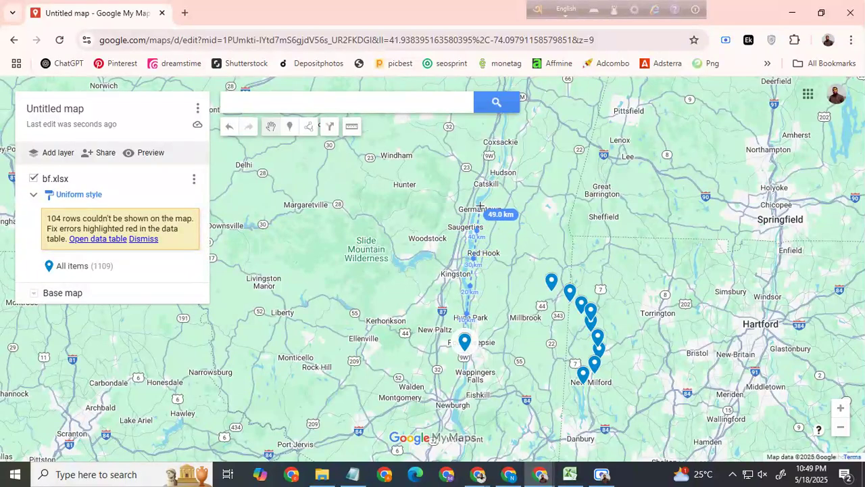
pyautogui.click(271, 126)
# Step: Move nine stacked placemarks into an outer northeastern arc, from Germantown down to the existing eastern arc
pyautogui.moveTo(477, 318); pyautogui.dragTo(473, 222)
pyautogui.moveTo(466, 341); pyautogui.dragTo(497, 230)
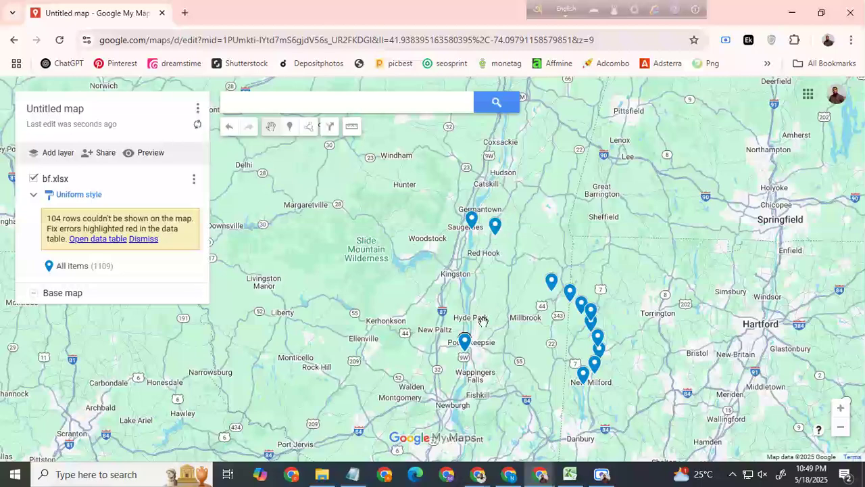
pyautogui.moveTo(465, 342)
pyautogui.mouseDown()
pyautogui.moveTo(514, 290)
pyautogui.moveTo(517, 245)
pyautogui.mouseUp()
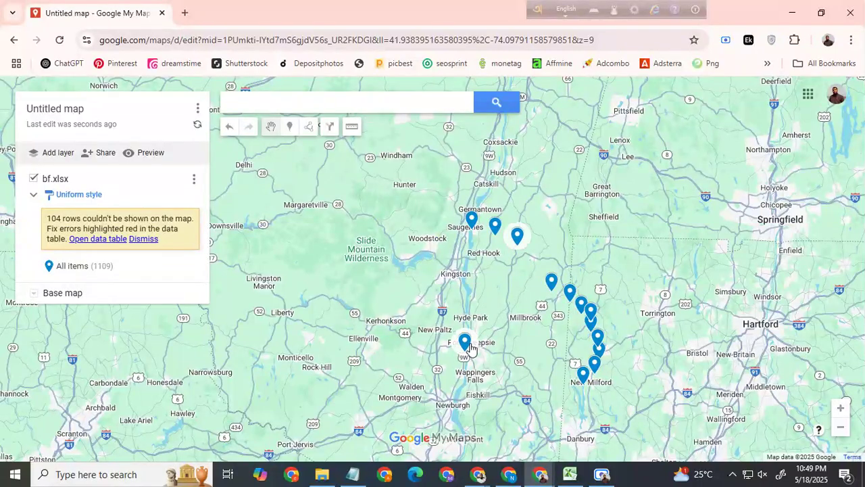
pyautogui.moveTo(467, 345)
pyautogui.mouseDown()
pyautogui.moveTo(552, 269)
pyautogui.moveTo(534, 250)
pyautogui.mouseUp()
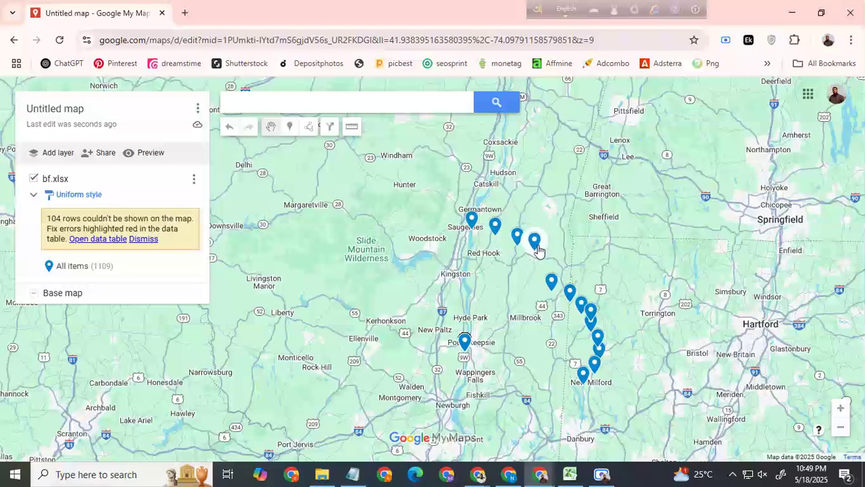
pyautogui.moveTo(466, 342); pyautogui.dragTo(563, 263)
pyautogui.moveTo(464, 343); pyautogui.dragTo(579, 273)
pyautogui.click(466, 346)
pyautogui.moveTo(465, 346)
pyautogui.mouseDown()
pyautogui.moveTo(611, 308)
pyautogui.moveTo(591, 288)
pyautogui.mouseUp()
pyautogui.moveTo(466, 346)
pyautogui.mouseDown()
pyautogui.moveTo(610, 307)
pyautogui.moveTo(594, 299)
pyautogui.mouseUp()
pyautogui.moveTo(465, 344)
pyautogui.mouseDown()
pyautogui.moveTo(496, 323)
pyautogui.moveTo(543, 246)
pyautogui.moveTo(552, 248)
pyautogui.mouseUp()
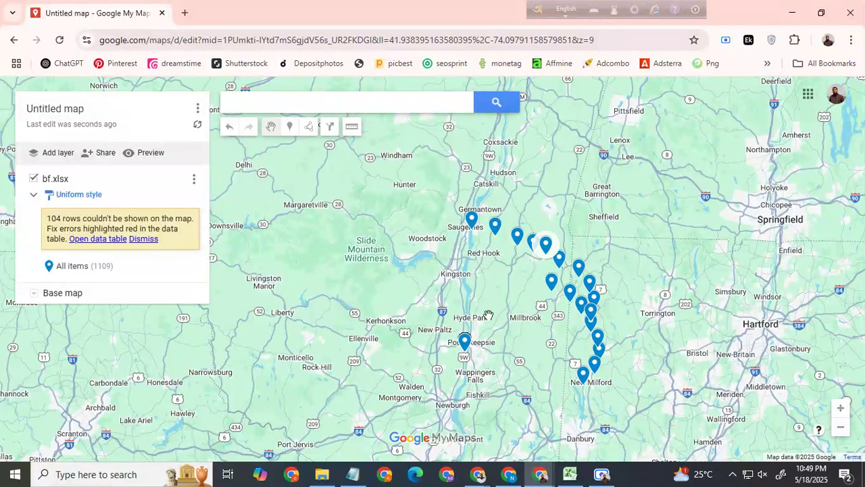
# Step: Add six more stacked placemarks to the northern arc, filling its gaps and starting an inner row near Red Hook
pyautogui.moveTo(464, 342); pyautogui.dragTo(504, 233)
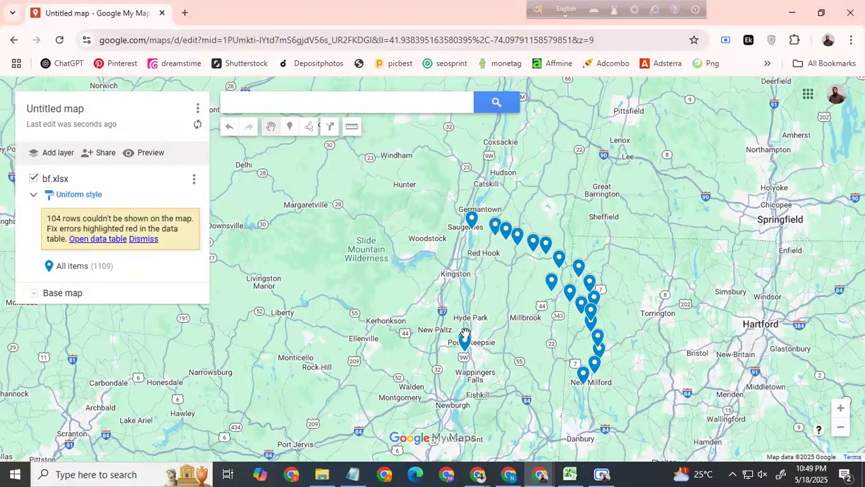
pyautogui.moveTo(465, 343)
pyautogui.mouseDown()
pyautogui.moveTo(468, 224)
pyautogui.moveTo(484, 228)
pyautogui.mouseUp()
pyautogui.moveTo(466, 341)
pyautogui.mouseDown()
pyautogui.moveTo(446, 276)
pyautogui.moveTo(492, 240)
pyautogui.mouseUp()
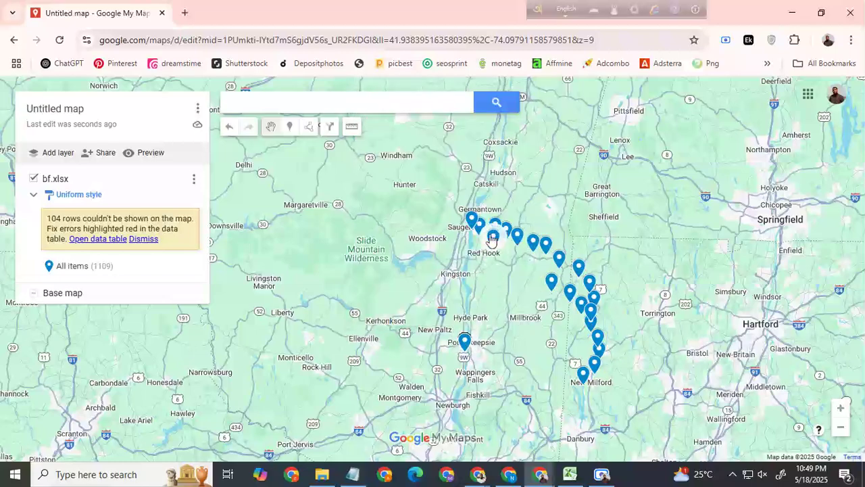
pyautogui.moveTo(464, 344); pyautogui.dragTo(512, 252)
pyautogui.click(464, 342)
pyautogui.moveTo(464, 342); pyautogui.dragTo(524, 258)
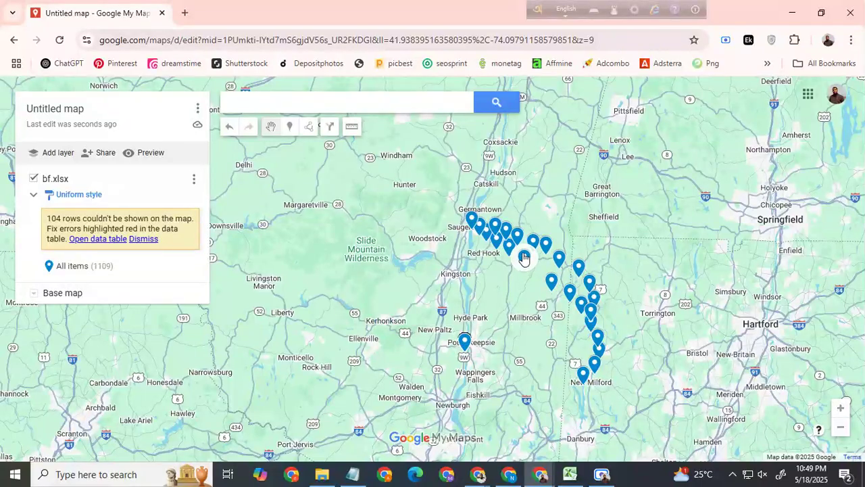
pyautogui.scroll(2, 517, 247)
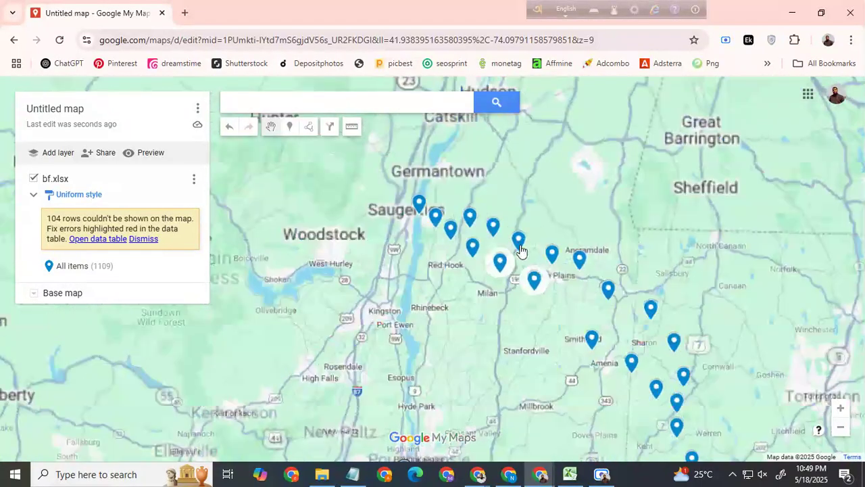
pyautogui.moveTo(469, 368); pyautogui.dragTo(572, 214)
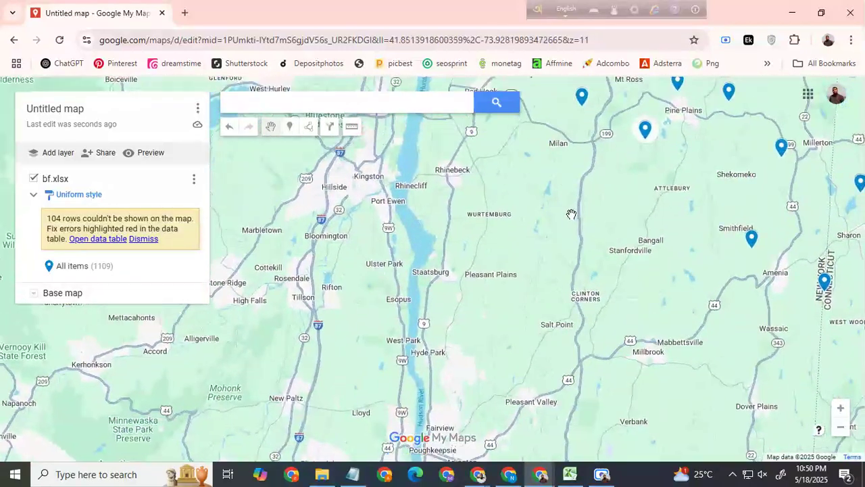
# Step: Move one stacked placemark into the inner northeastern row, just south of Mt Ross
pyautogui.scroll(-1, 571, 214)
pyautogui.click(483, 345)
pyautogui.click(580, 133)
pyautogui.scroll(1, 592, 183)
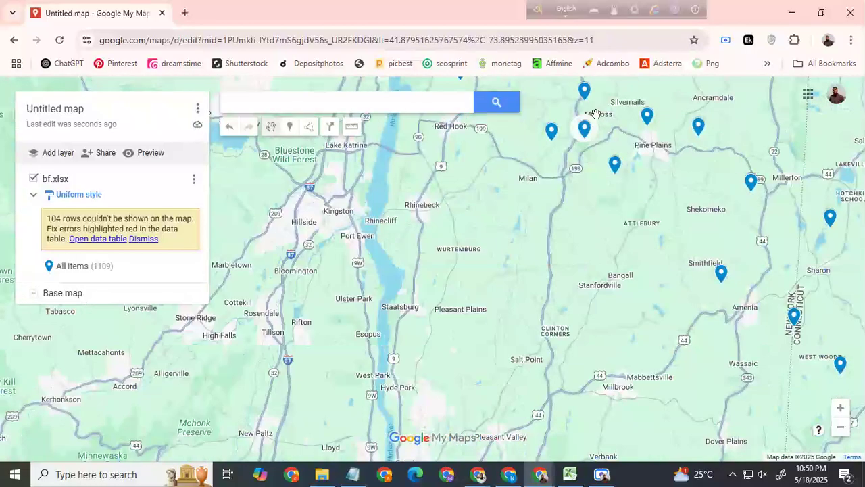
pyautogui.scroll(-2, 556, 283)
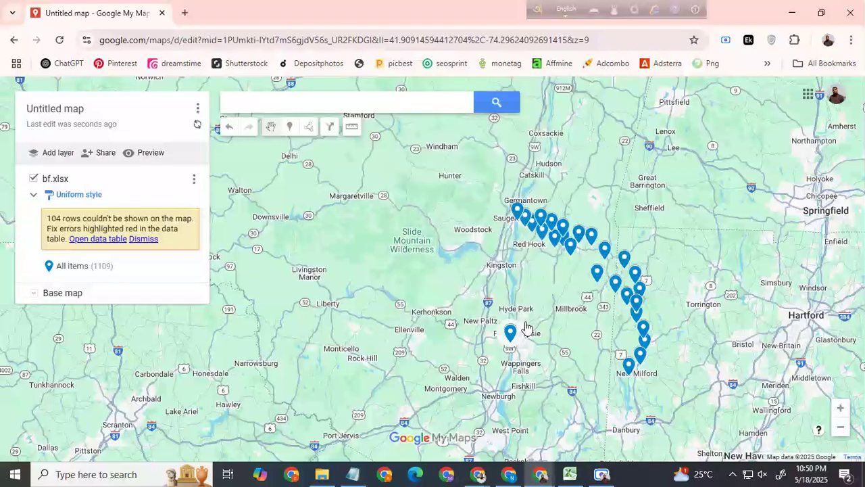
# Step: Move stacked placemarks into a sparse northwestern arc, from Saugerties past Woodstock and Slide Mountain Wilderness down to west of Kerhonkson
pyautogui.doubleClick(512, 335)
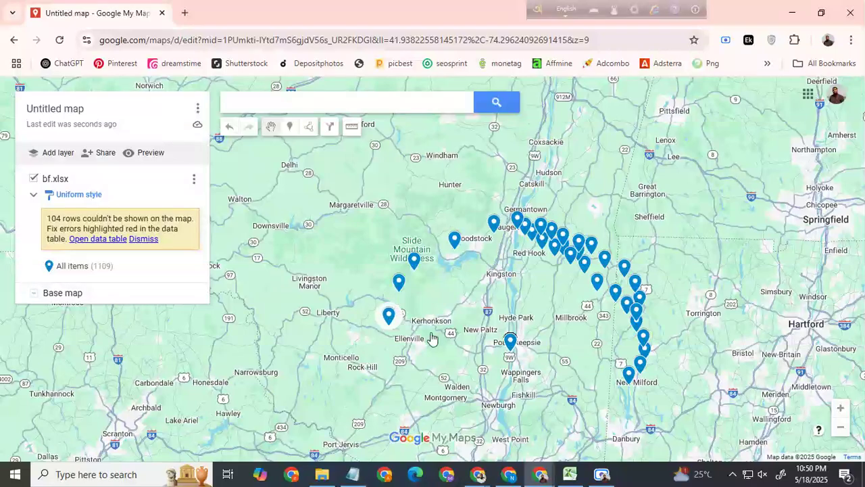
pyautogui.click(511, 344)
pyautogui.click(511, 341)
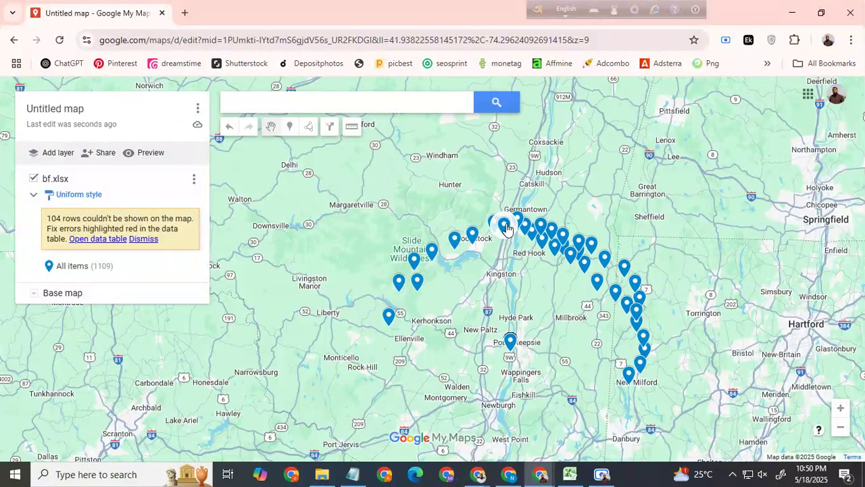
# Step: Examine the filled circle of placemarks on the finished Sign Craft Shop map, and return to the untitled map
pyautogui.moveTo(478, 473)
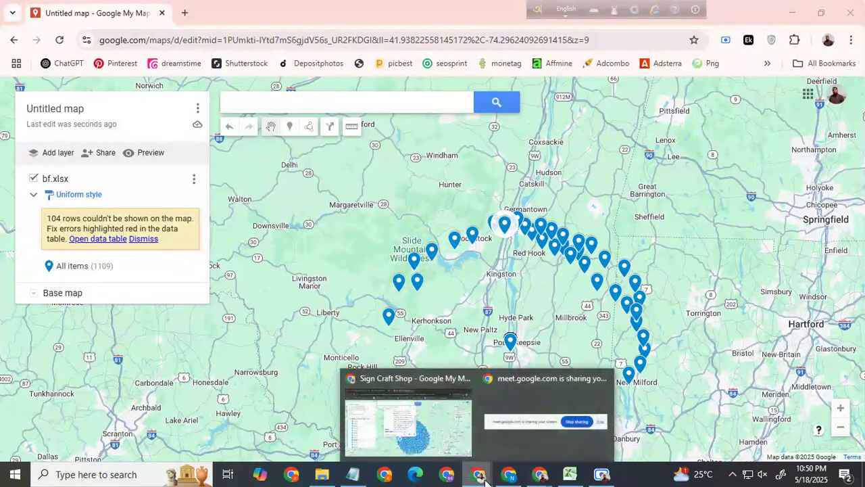
pyautogui.click(438, 438)
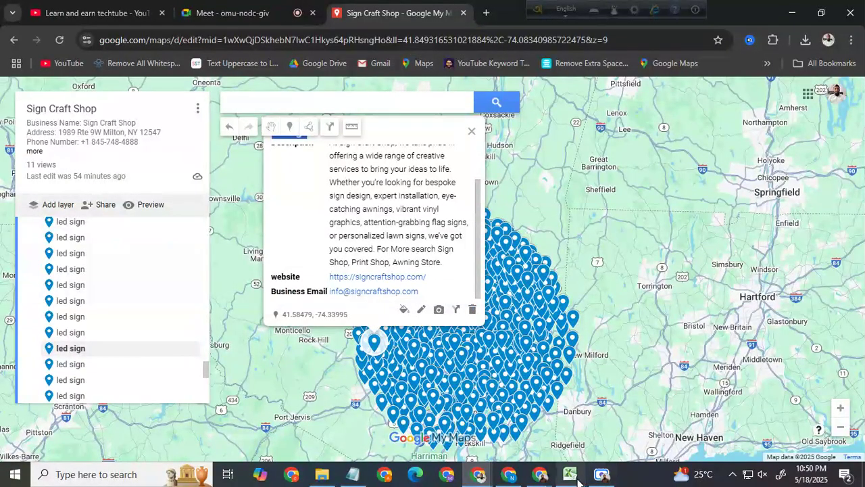
pyautogui.click(540, 473)
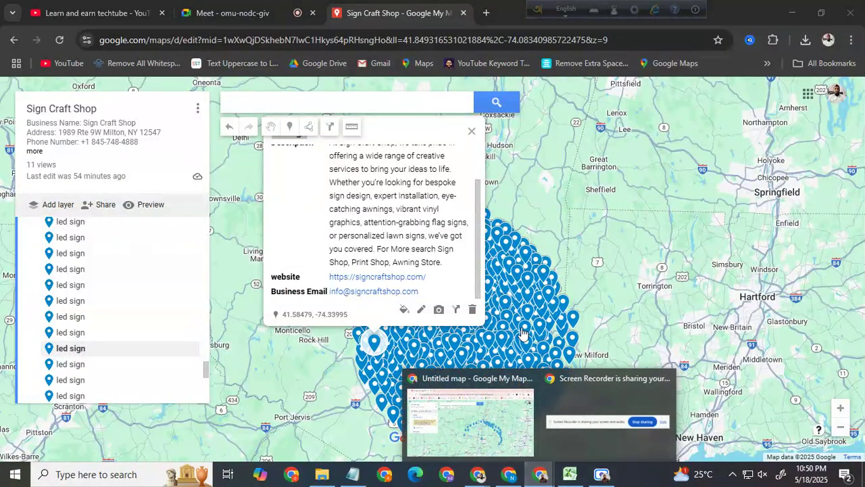
pyautogui.click(510, 426)
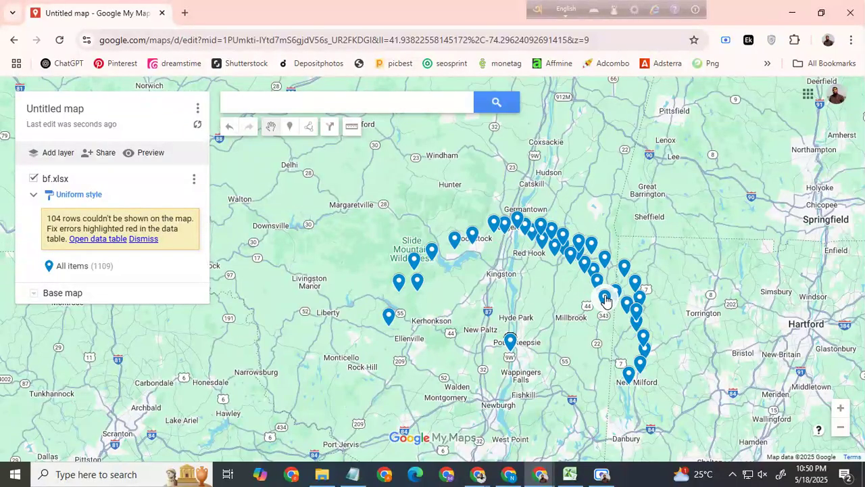
# Step: Fill the gaps in the northwestern arc between Saugerties and Slide Mountain Wilderness with more stacked placemarks, adding one in the northeast
pyautogui.click(510, 344)
pyautogui.click(512, 337)
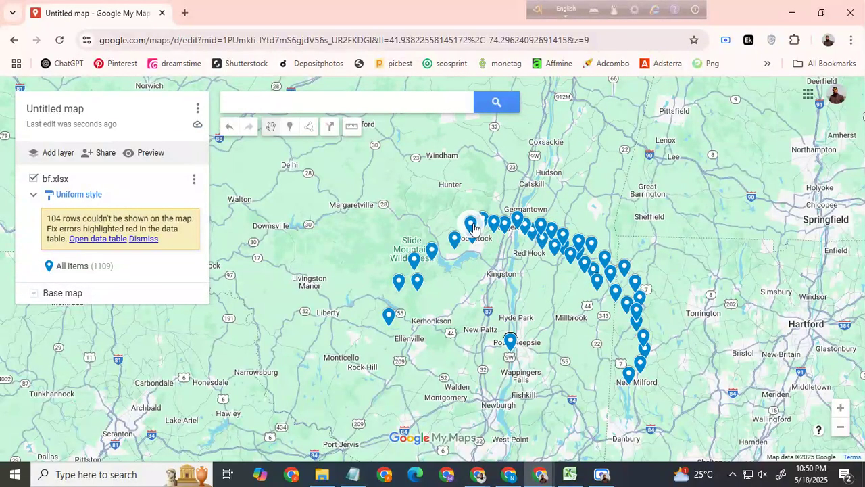
pyautogui.click(510, 344)
pyautogui.click(511, 343)
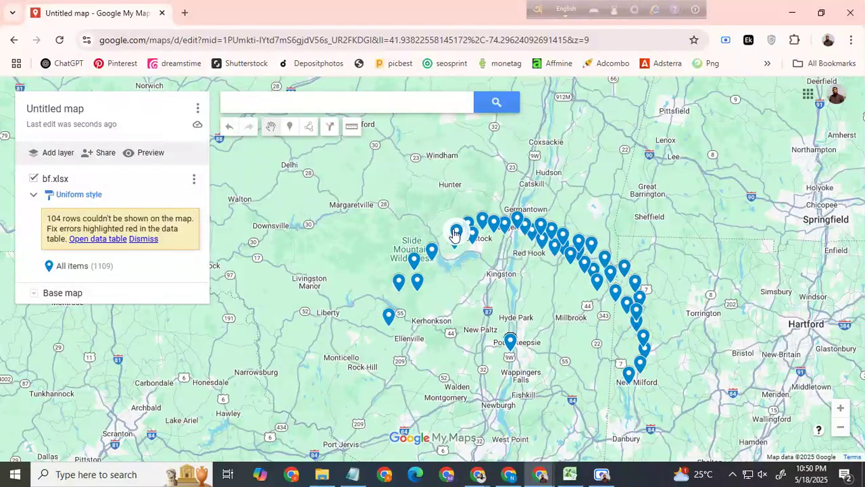
pyautogui.moveTo(512, 342); pyautogui.dragTo(440, 238)
pyautogui.moveTo(511, 342); pyautogui.dragTo(423, 244)
pyautogui.click(511, 342)
pyautogui.moveTo(510, 343); pyautogui.dragTo(414, 265)
# Step: Thicken the eastern arc with more stacked placemarks, from northeast of Millbrook down to just south of New Milford
pyautogui.click(511, 344)
pyautogui.moveTo(511, 344); pyautogui.dragTo(621, 293)
pyautogui.click(512, 343)
pyautogui.moveTo(512, 343); pyautogui.dragTo(634, 326)
pyautogui.moveTo(514, 346)
pyautogui.mouseDown()
pyautogui.moveTo(639, 346)
pyautogui.moveTo(596, 333)
pyautogui.moveTo(613, 305)
pyautogui.mouseUp()
pyautogui.moveTo(511, 345)
pyautogui.mouseDown()
pyautogui.moveTo(569, 337)
pyautogui.moveTo(617, 316)
pyautogui.mouseUp()
pyautogui.moveTo(510, 350); pyautogui.dragTo(621, 332)
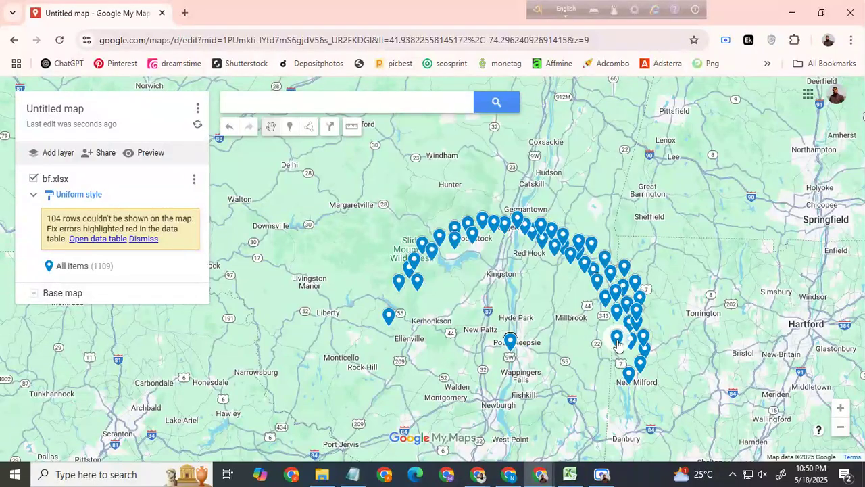
pyautogui.moveTo(513, 348); pyautogui.dragTo(631, 357)
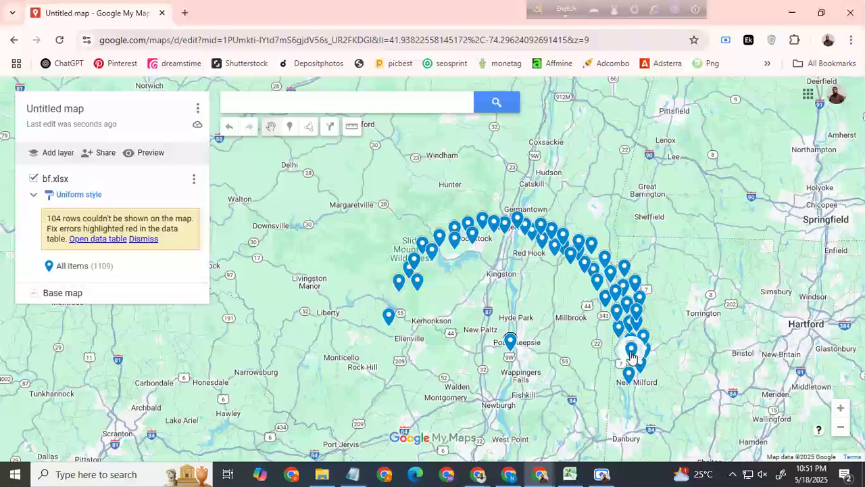
pyautogui.moveTo(512, 348)
pyautogui.mouseDown()
pyautogui.moveTo(624, 368)
pyautogui.moveTo(628, 381)
pyautogui.mouseUp()
pyautogui.click(511, 346)
pyautogui.moveTo(512, 347); pyautogui.dragTo(645, 328)
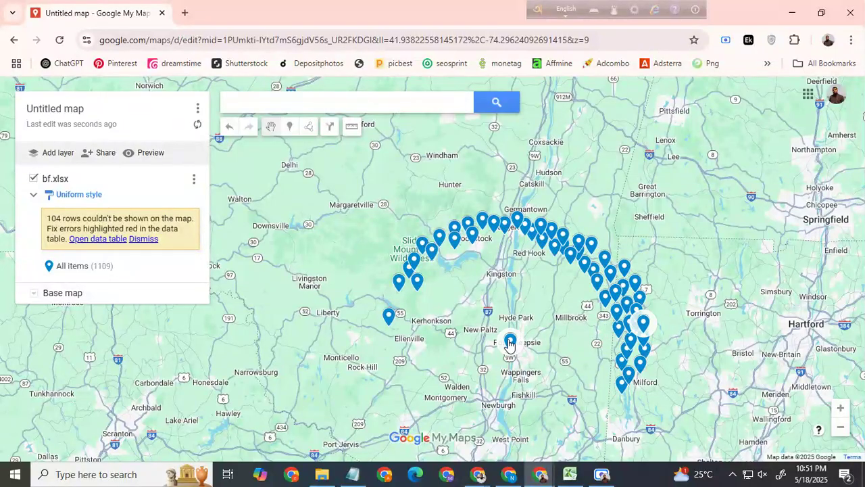
# Step: Add four stacked placemarks along the inner side of the northern arc, from near Red Hook west to below Slide Mountain Wilderness
pyautogui.moveTo(510, 340)
pyautogui.mouseDown()
pyautogui.moveTo(510, 231)
pyautogui.moveTo(519, 235)
pyautogui.mouseUp()
pyautogui.click(513, 343)
pyautogui.moveTo(512, 344); pyautogui.dragTo(488, 242)
pyautogui.click(511, 343)
pyautogui.moveTo(512, 343); pyautogui.dragTo(444, 242)
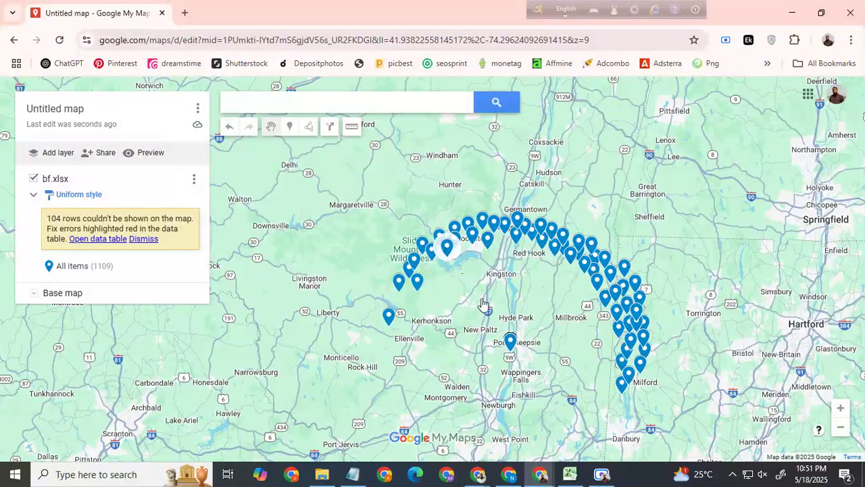
pyautogui.click(510, 341)
pyautogui.moveTo(509, 342); pyautogui.dragTo(430, 271)
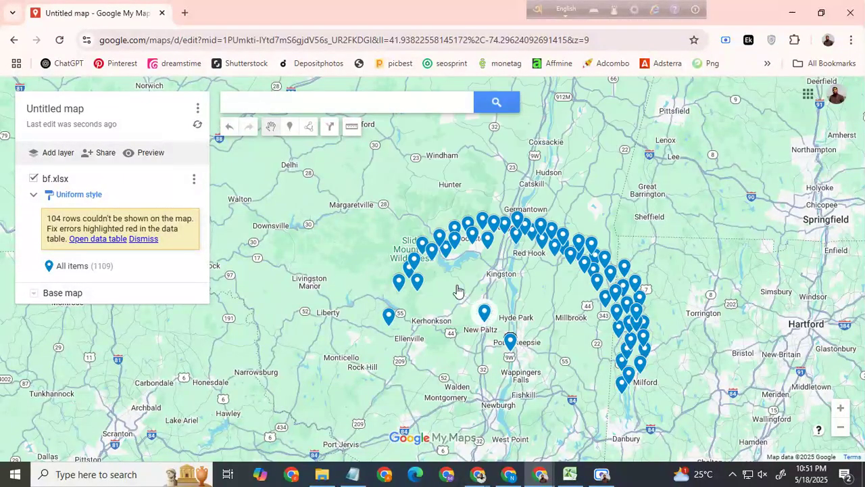
# Step: Extend the outer western arc with four stacked placemarks, from northwest of Kerhonkson down to south of Ellenville
pyautogui.moveTo(510, 341); pyautogui.dragTo(394, 302)
pyautogui.click(509, 346)
pyautogui.moveTo(510, 346); pyautogui.dragTo(394, 338)
pyautogui.click(509, 346)
pyautogui.moveTo(510, 346); pyautogui.dragTo(401, 350)
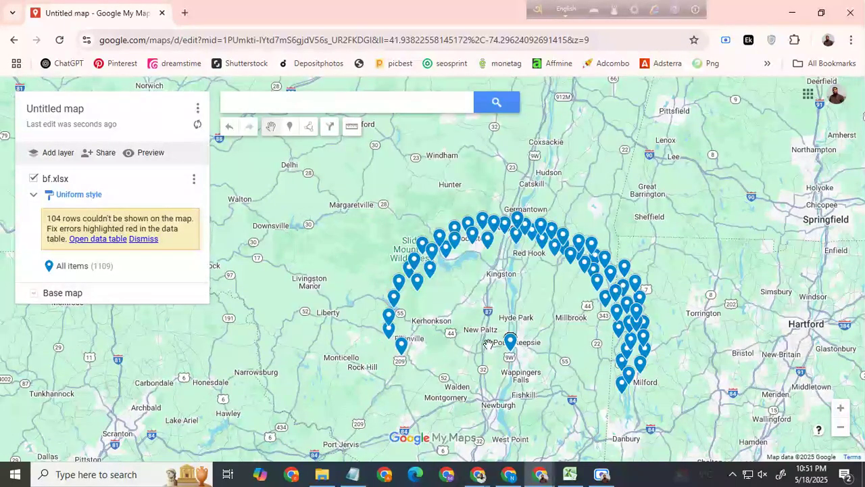
pyautogui.moveTo(512, 346); pyautogui.dragTo(410, 358)
# Step: Place three stacked placemarks inside the western arc, near Ellenville, north of Kerhonkson and southeast of Woodstock
pyautogui.moveTo(453, 337); pyautogui.dragTo(402, 323)
pyautogui.moveTo(508, 346); pyautogui.dragTo(425, 305)
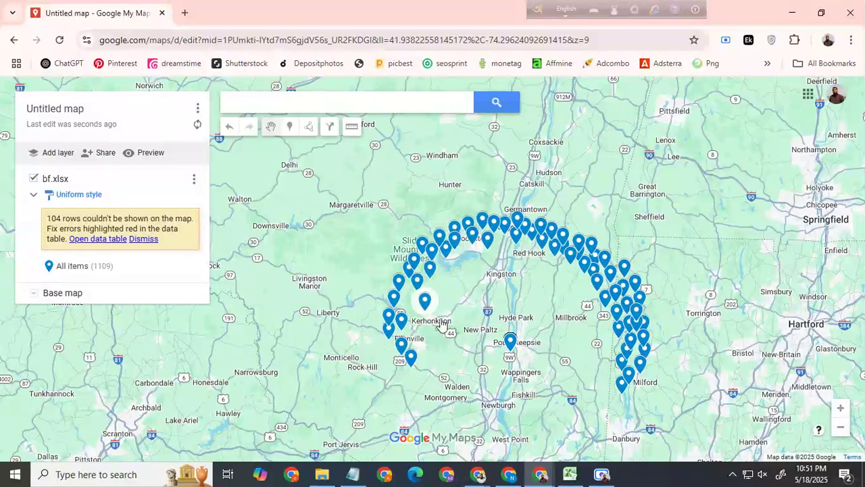
pyautogui.click(511, 342)
pyautogui.moveTo(510, 343); pyautogui.dragTo(458, 259)
# Step: Continue the outer arc southwest with three stacked placemarks, ending at Montgomery
pyautogui.moveTo(511, 345); pyautogui.dragTo(422, 377)
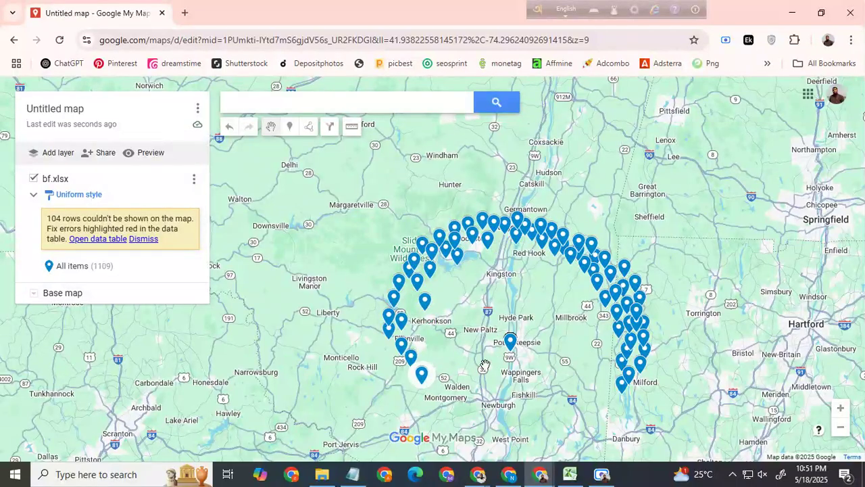
pyautogui.moveTo(509, 347); pyautogui.dragTo(435, 390)
pyautogui.click(509, 345)
pyautogui.moveTo(509, 344); pyautogui.dragTo(446, 397)
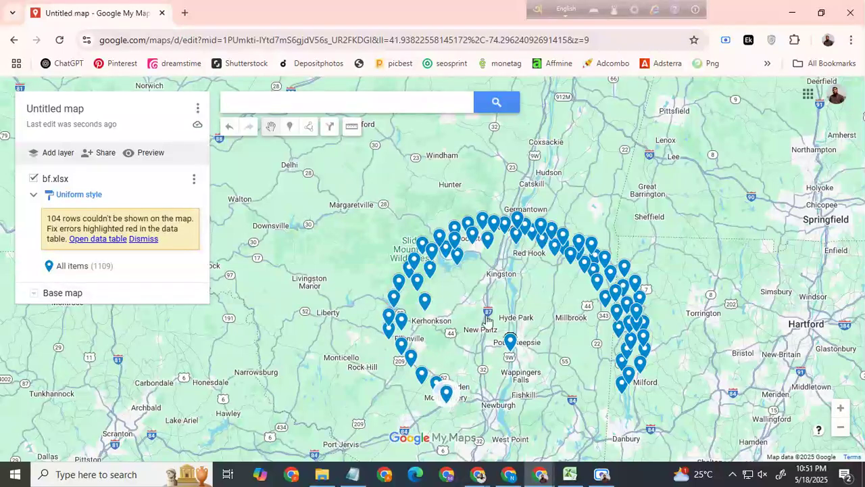
# Step: Measure about 52 km southeast from the stacked placemarks toward Ridgefield, and leave the measuring tool
pyautogui.click(351, 126)
pyautogui.click(510, 340)
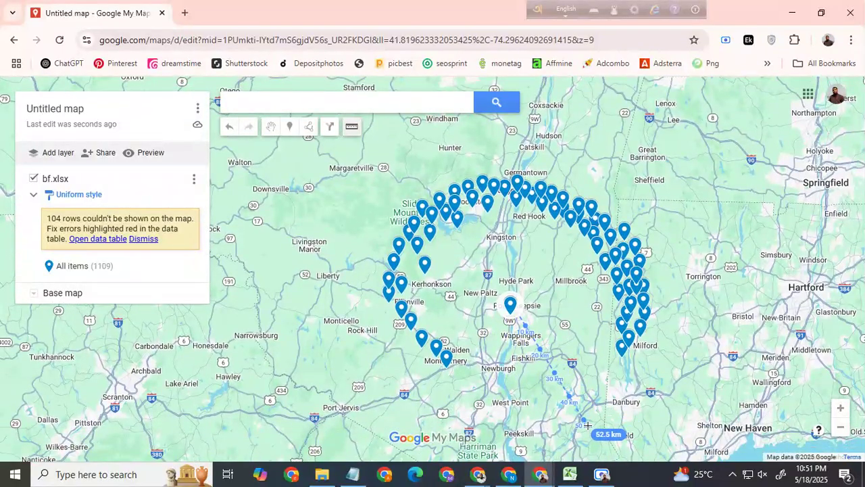
pyautogui.click(600, 427)
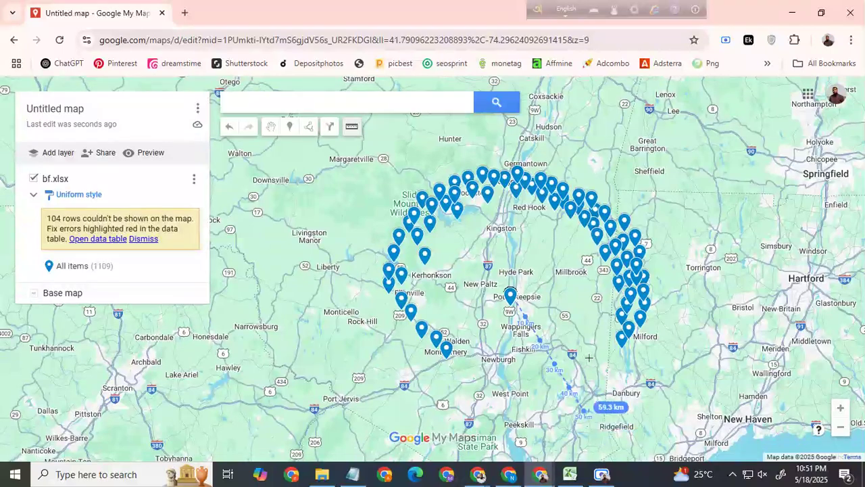
pyautogui.click(271, 128)
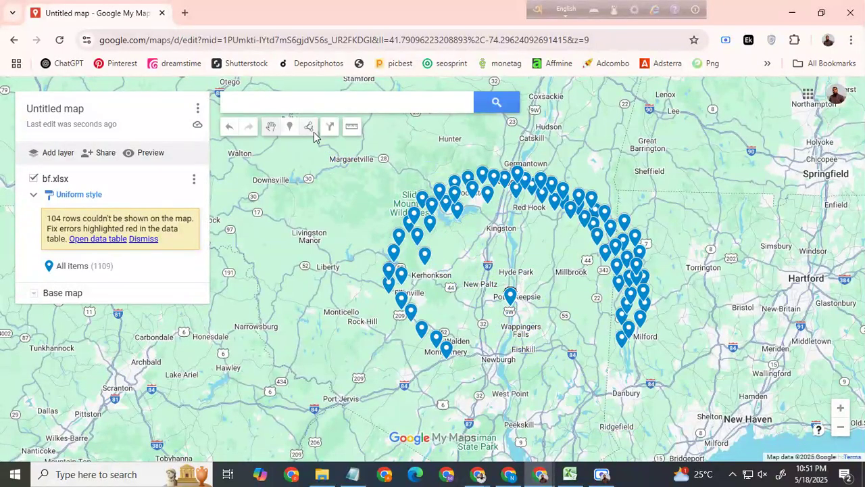
# Step: Move two stacked placemarks southeast, one to the measured distance west of Ridgefield and one to east of Fishkill
pyautogui.click(510, 296)
pyautogui.click(564, 421)
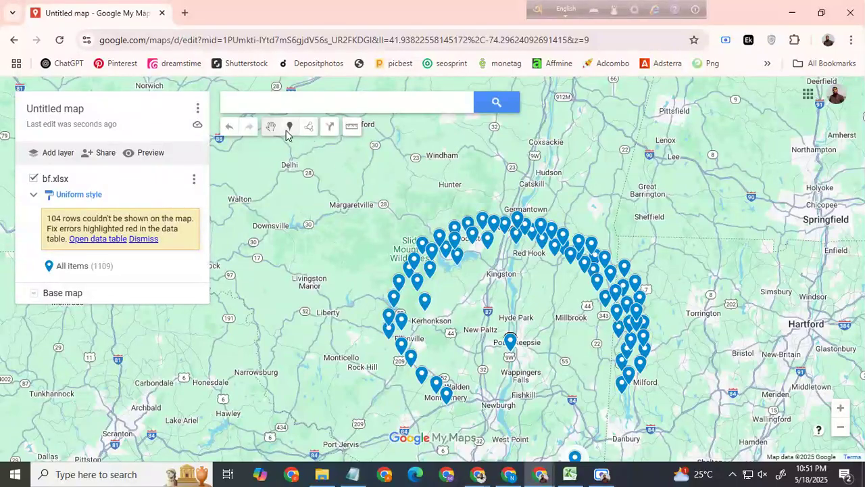
pyautogui.click(511, 344)
pyautogui.moveTo(511, 345); pyautogui.dragTo(558, 411)
# Step: Start an inner ring of stacked placemarks, from east of Poughkeepsie past Millbrook and Kingston to northwest of New Paltz
pyautogui.moveTo(512, 343)
pyautogui.mouseDown()
pyautogui.moveTo(550, 316)
pyautogui.moveTo(556, 297)
pyautogui.moveTo(567, 352)
pyautogui.moveTo(575, 353)
pyautogui.mouseUp()
pyautogui.click(511, 342)
pyautogui.moveTo(512, 343); pyautogui.dragTo(459, 292)
pyautogui.moveTo(512, 343); pyautogui.dragTo(506, 219)
pyautogui.click(511, 287)
pyautogui.moveTo(510, 286); pyautogui.dragTo(568, 260)
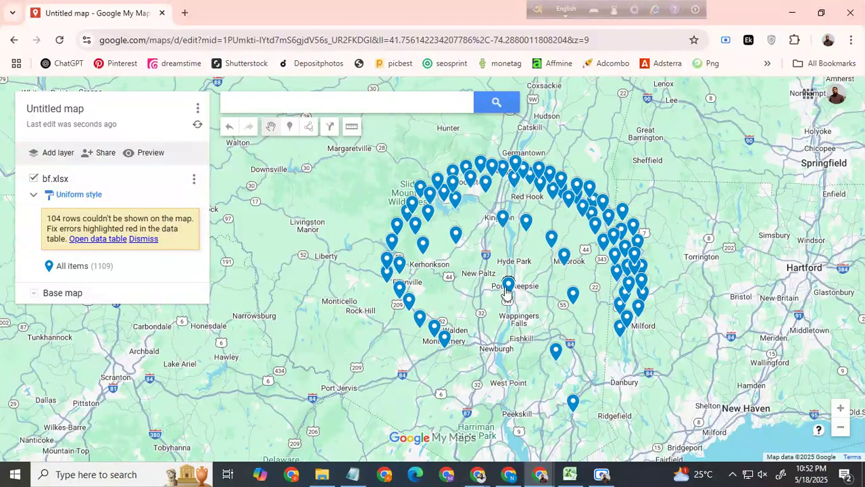
# Step: Continue the inner ring with stacked placemarks west and south of the stack, from New Paltz around past Wappingers Falls
pyautogui.moveTo(509, 287); pyautogui.dragTo(453, 278)
pyautogui.moveTo(512, 347); pyautogui.dragTo(459, 359)
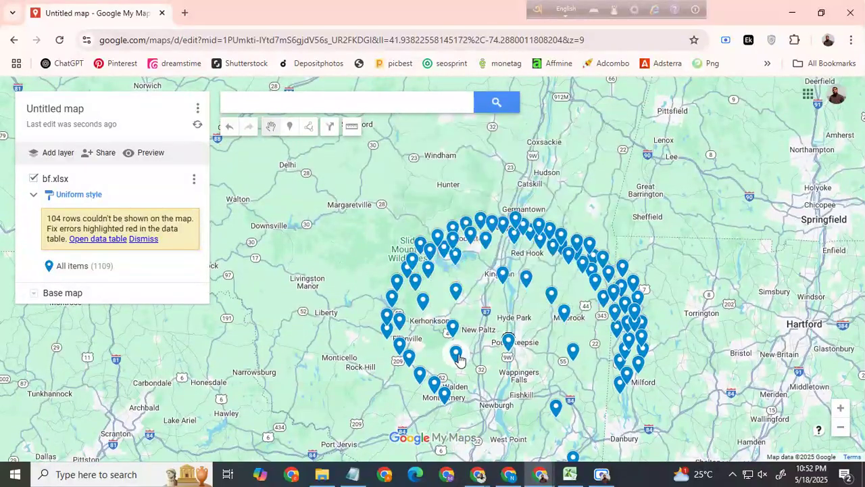
pyautogui.click(507, 342)
pyautogui.moveTo(506, 342); pyautogui.dragTo(481, 383)
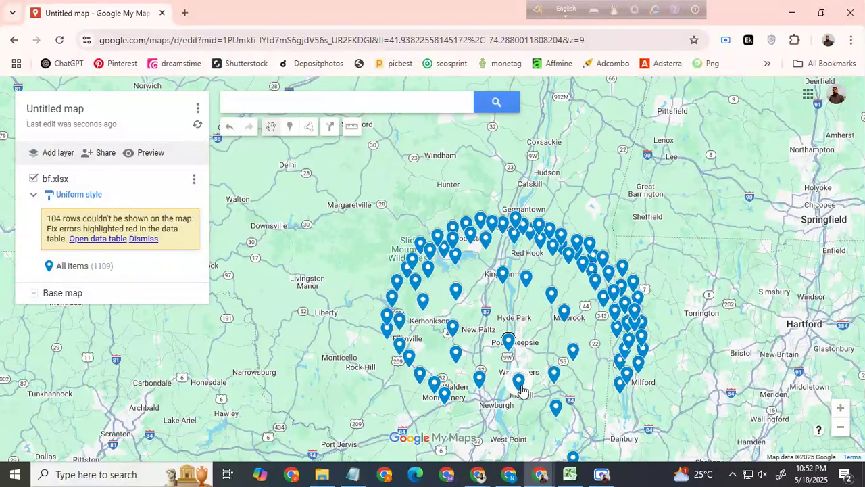
# Step: Fill the inner ring's northern and eastern gaps with stacked placemarks, from southwest of Kingston past Millbrook to east of Wappingers Falls
pyautogui.moveTo(511, 343); pyautogui.dragTo(542, 287)
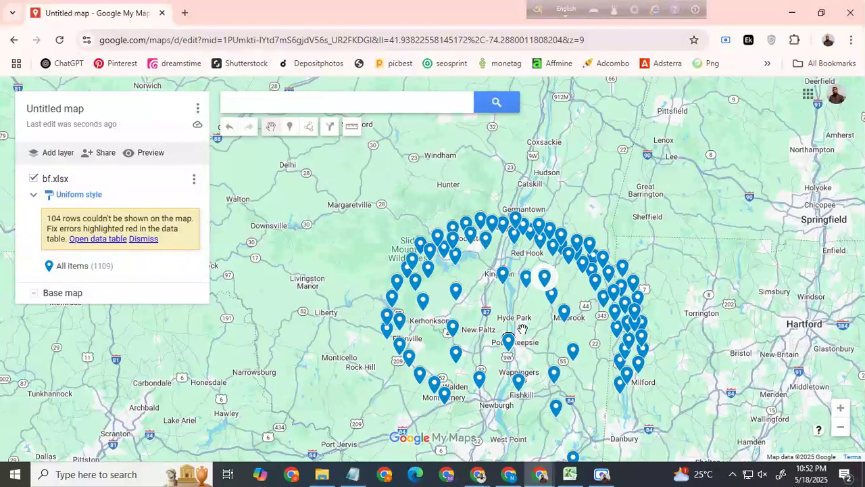
pyautogui.moveTo(512, 345); pyautogui.dragTo(478, 290)
pyautogui.click(508, 342)
pyautogui.moveTo(509, 342); pyautogui.dragTo(569, 307)
pyautogui.click(509, 340)
pyautogui.moveTo(509, 342); pyautogui.dragTo(532, 295)
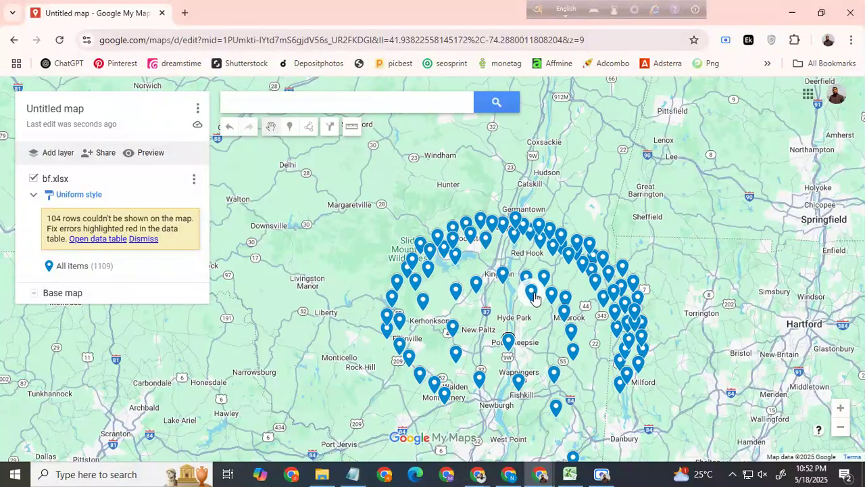
pyautogui.click(508, 341)
pyautogui.moveTo(508, 341); pyautogui.dragTo(564, 328)
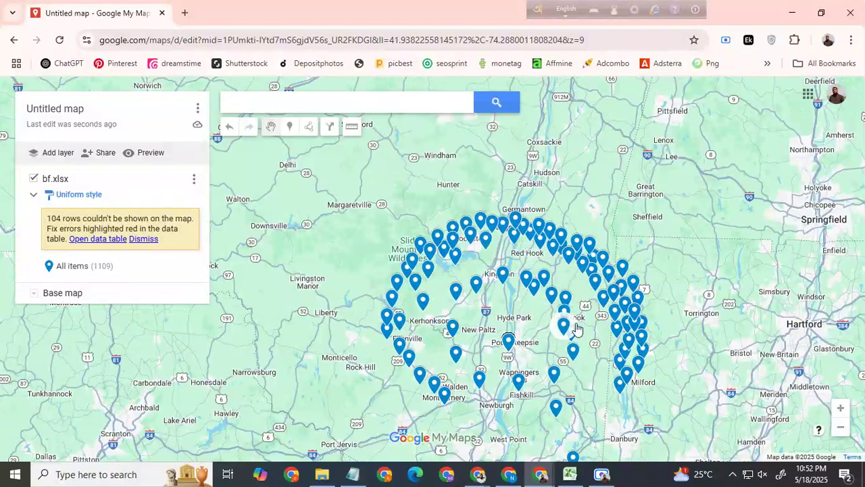
pyautogui.click(508, 343)
pyautogui.moveTo(508, 343); pyautogui.dragTo(575, 373)
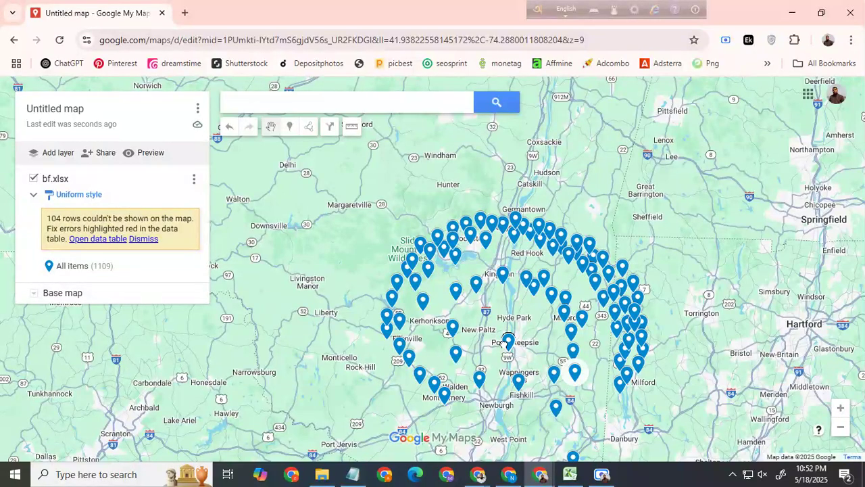
# Step: Move stacked placemarks into a southern arc from east of Montgomery past Newburgh to Fishkill
pyautogui.click(508, 340)
pyautogui.moveTo(508, 340); pyautogui.dragTo(501, 409)
pyautogui.click(509, 341)
pyautogui.click(509, 341)
pyautogui.moveTo(508, 341); pyautogui.dragTo(480, 410)
pyautogui.moveTo(508, 340); pyautogui.dragTo(461, 407)
pyautogui.moveTo(508, 343); pyautogui.dragTo(521, 400)
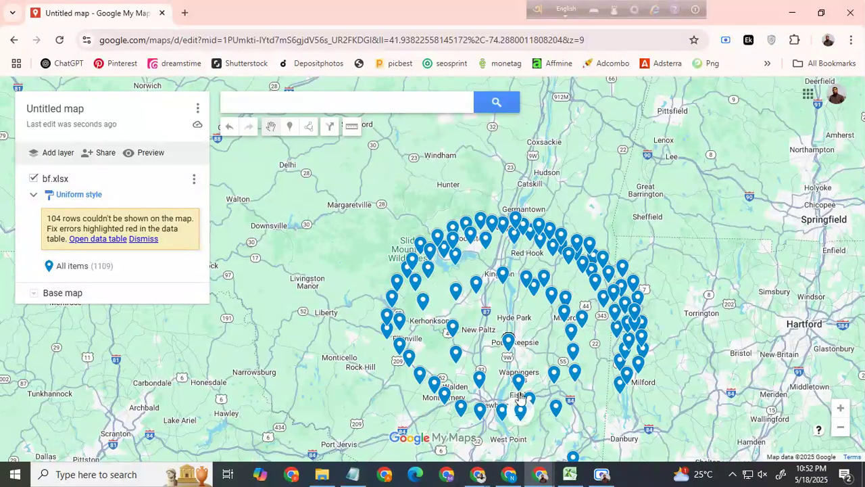
# Step: Spread more stacked placemarks across the southeast, from south of Fishkill to the area west of Danbury
pyautogui.moveTo(508, 342); pyautogui.dragTo(544, 422)
pyautogui.moveTo(508, 342); pyautogui.dragTo(571, 436)
pyautogui.moveTo(508, 342); pyautogui.dragTo(582, 414)
pyautogui.moveTo(509, 342); pyautogui.dragTo(594, 395)
pyautogui.click(508, 341)
pyautogui.moveTo(509, 341); pyautogui.dragTo(599, 414)
pyautogui.moveTo(508, 341); pyautogui.dragTo(590, 431)
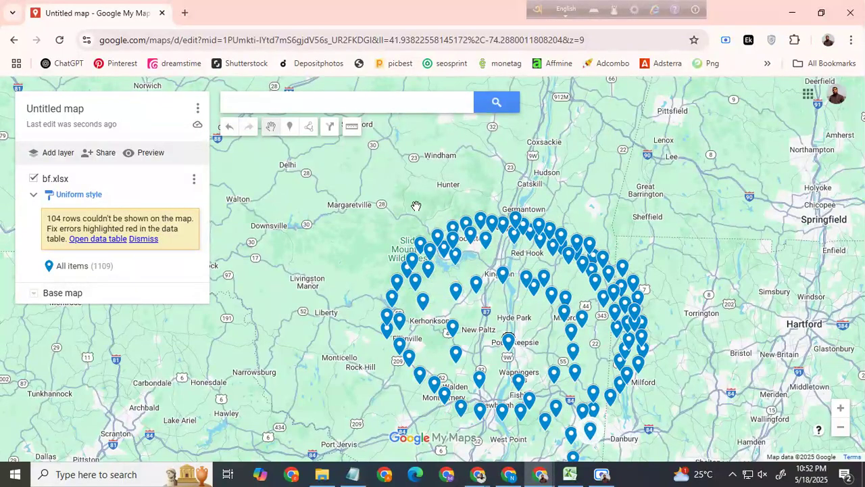
# Step: Review the overall spread of placemarks and highlight all items of the bf.xlsx layer on the map
pyautogui.scroll(-4, 416, 206)
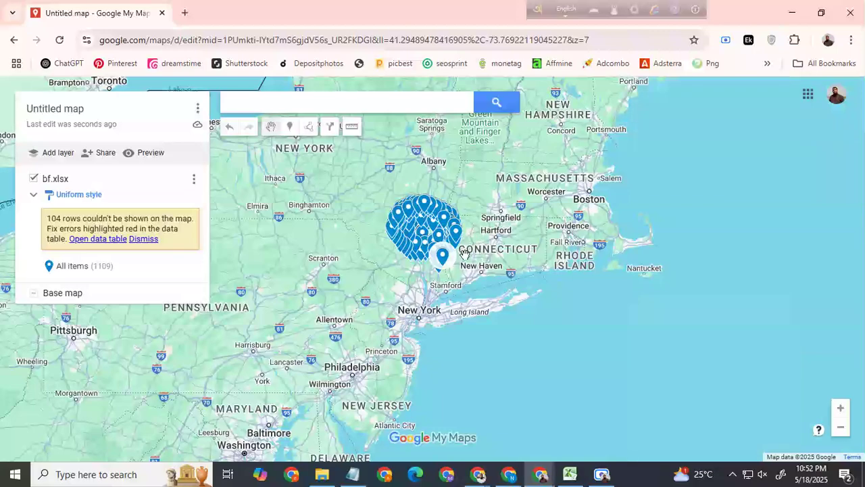
pyautogui.scroll(2, 495, 239)
pyautogui.moveTo(348, 227); pyautogui.dragTo(516, 256)
pyautogui.scroll(2, 516, 256)
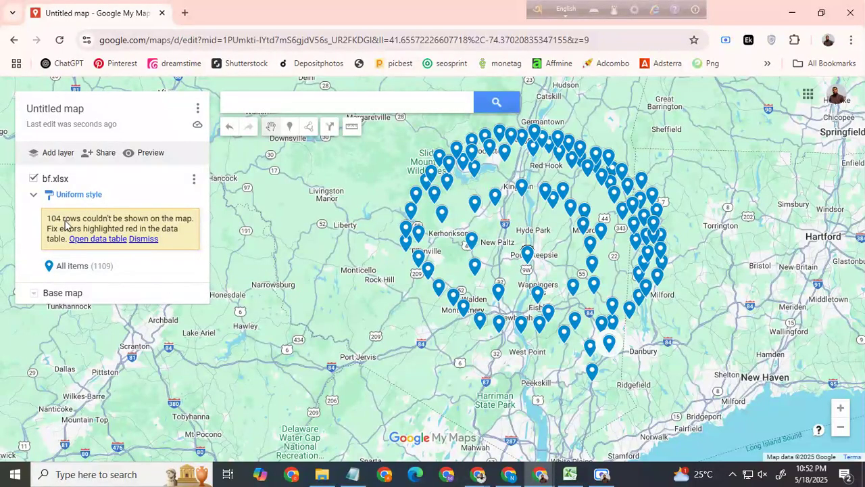
pyautogui.click(74, 266)
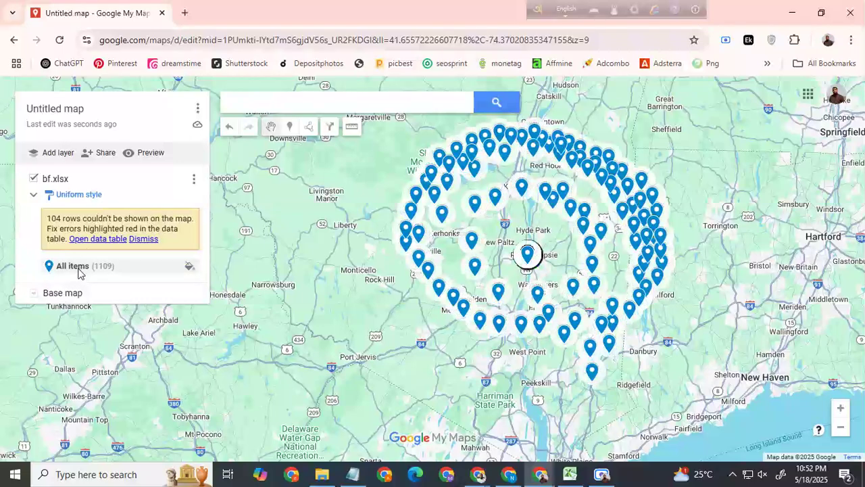
# Step: Group the bf.xlsx layer's places by the Business Name column
pyautogui.click(79, 198)
pyautogui.click(41, 210)
pyautogui.click(75, 198)
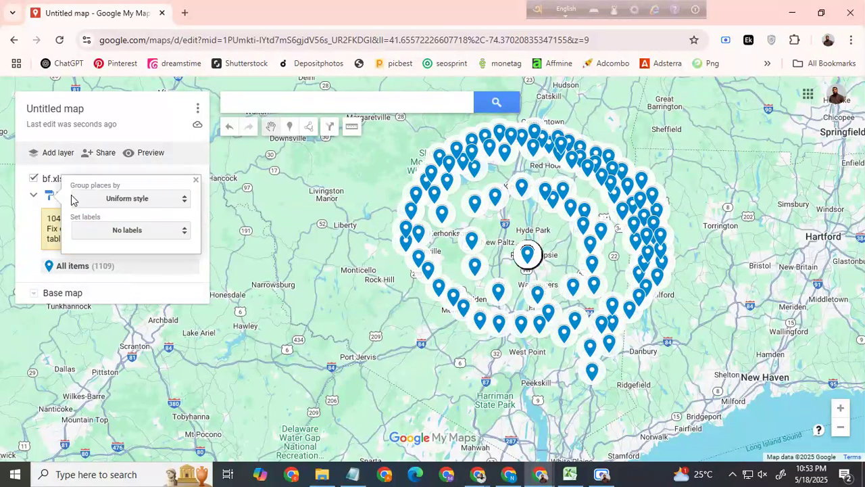
pyautogui.click(130, 203)
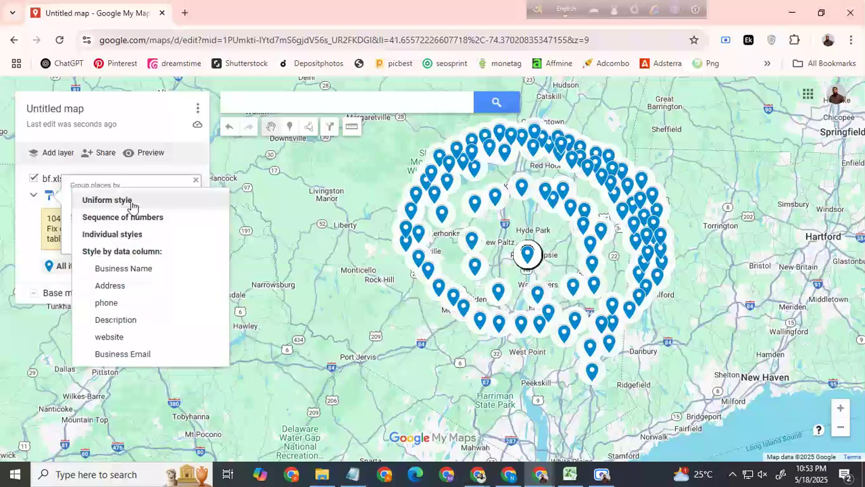
pyautogui.click(125, 269)
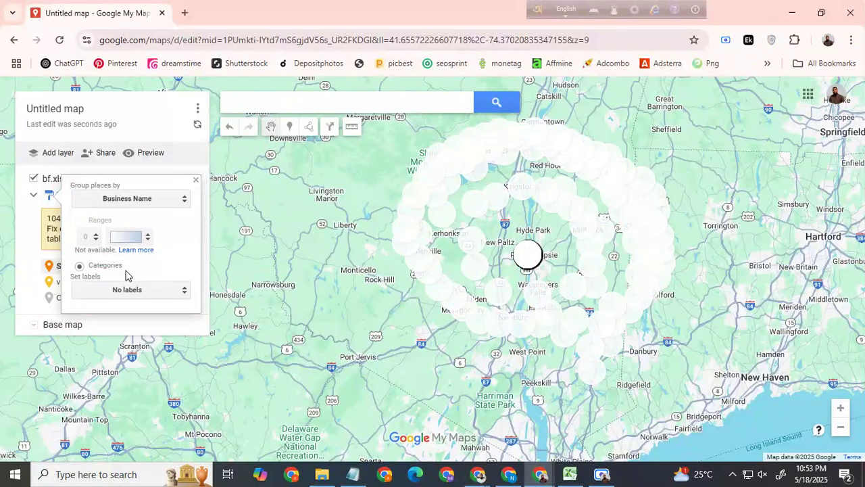
# Step: Group the bf.xlsx layer's places by Individual styles and look through the resulting Sign Craft list
pyautogui.click(128, 198)
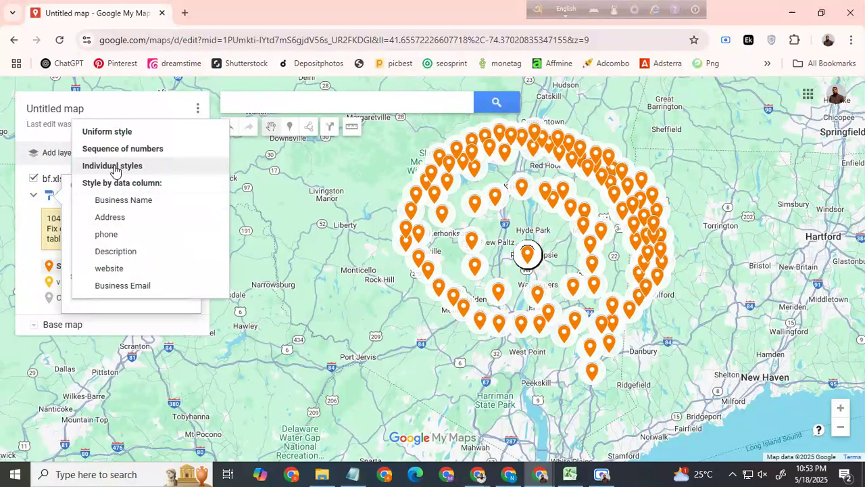
pyautogui.click(115, 169)
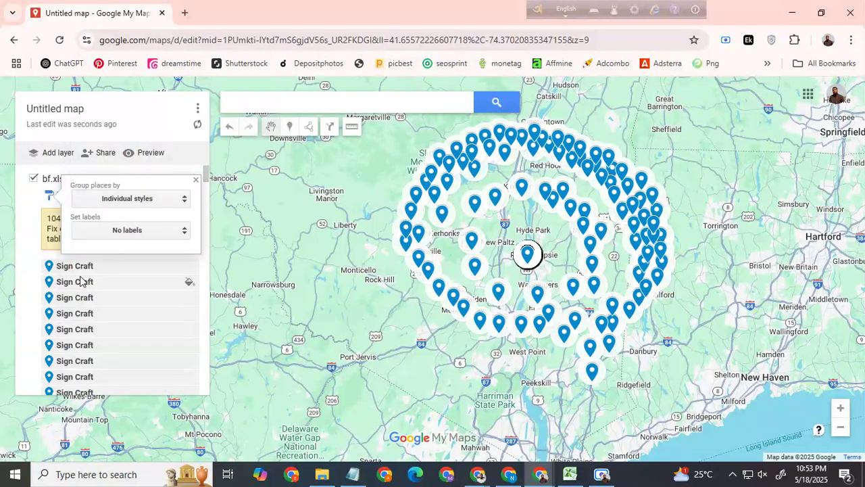
pyautogui.click(195, 180)
pyautogui.click(84, 195)
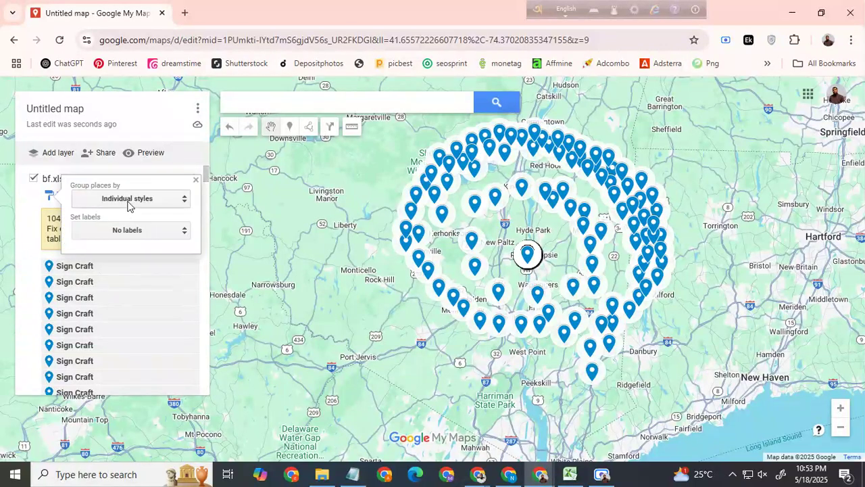
pyautogui.click(115, 196)
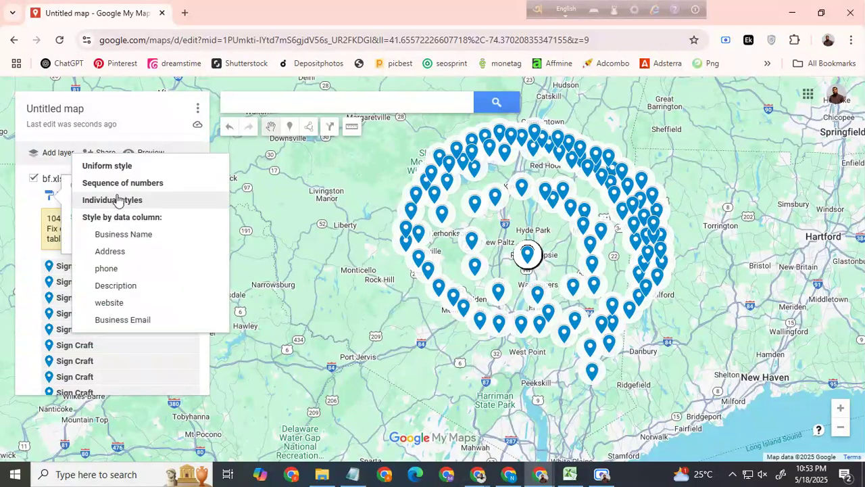
pyautogui.click(113, 200)
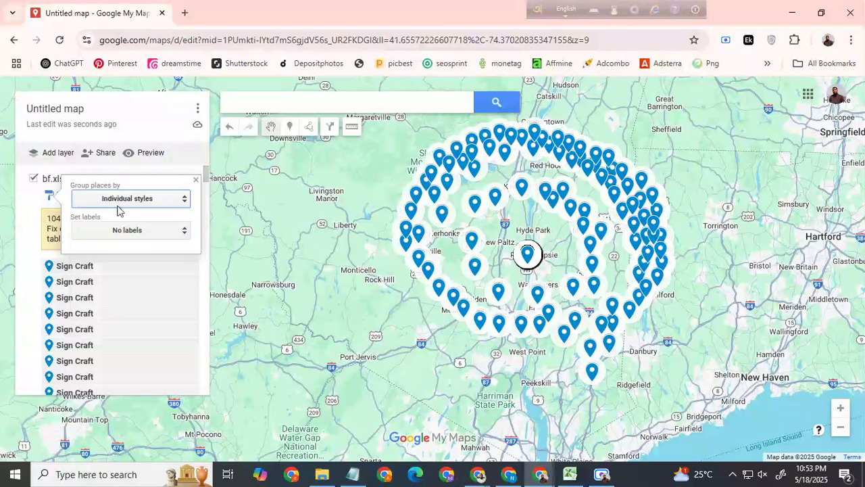
pyautogui.click(195, 181)
pyautogui.scroll(-2, 131, 336)
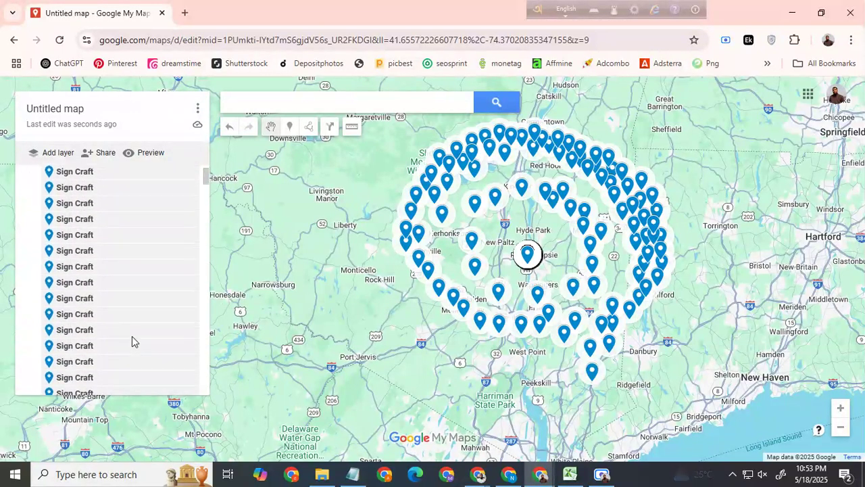
pyautogui.scroll(2, 132, 336)
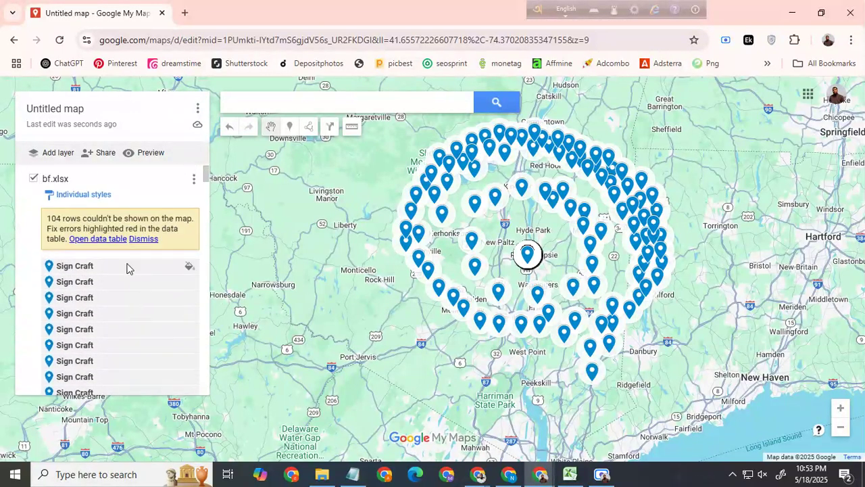
# Step: Move stacked Sign Craft placemarks from near Poughkeepsie to the eastern gap, northeast of Millbrook, and just north of Kingston
pyautogui.click(527, 255)
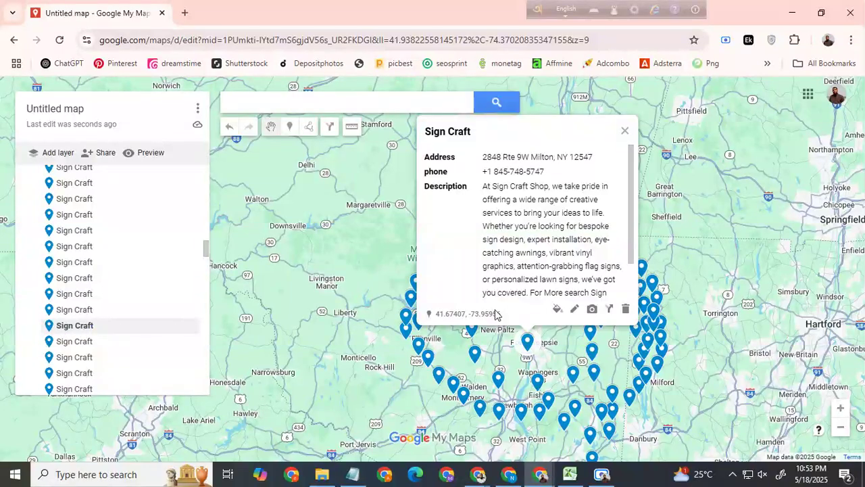
pyautogui.moveTo(528, 346); pyautogui.dragTo(626, 376)
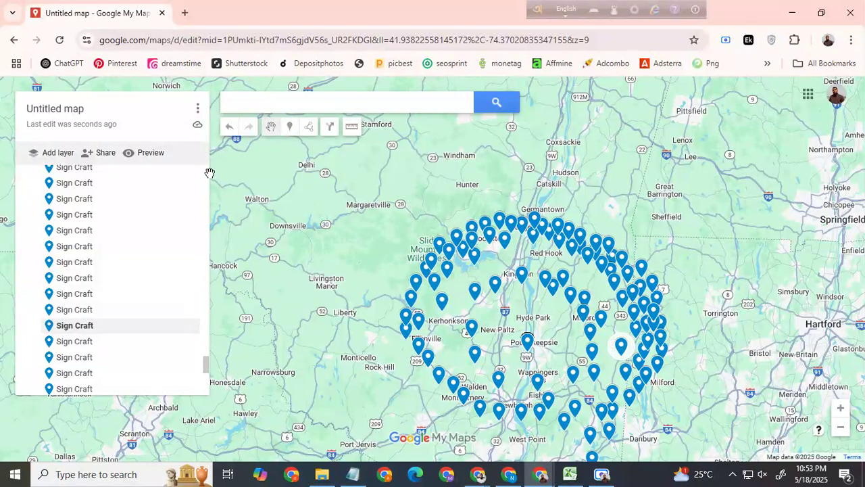
pyautogui.click(527, 342)
pyautogui.click(613, 92)
pyautogui.click(528, 343)
pyautogui.click(614, 91)
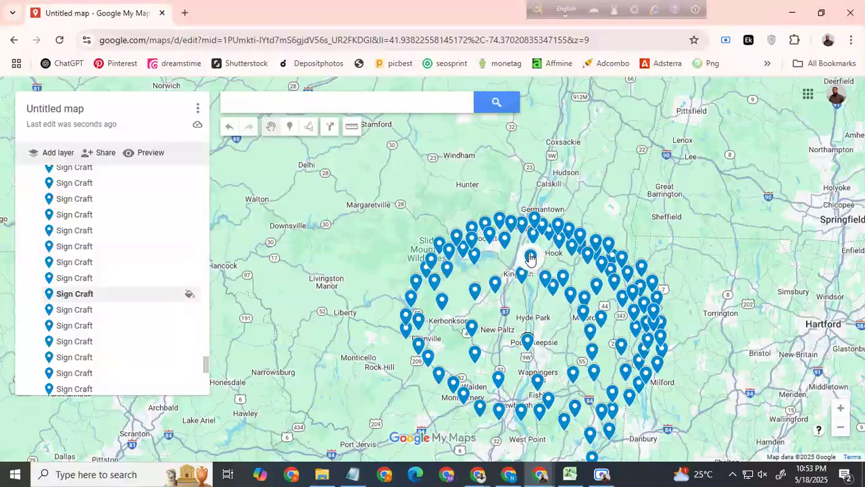
# Step: Move more stacked placemarks into the gaps northwest of Kingston and northwest of Millbrook
pyautogui.click(527, 347)
pyautogui.moveTo(527, 346); pyautogui.dragTo(493, 266)
pyautogui.moveTo(527, 342)
pyautogui.mouseDown()
pyautogui.moveTo(483, 279)
pyautogui.moveTo(516, 219)
pyautogui.mouseUp()
pyautogui.click(474, 275)
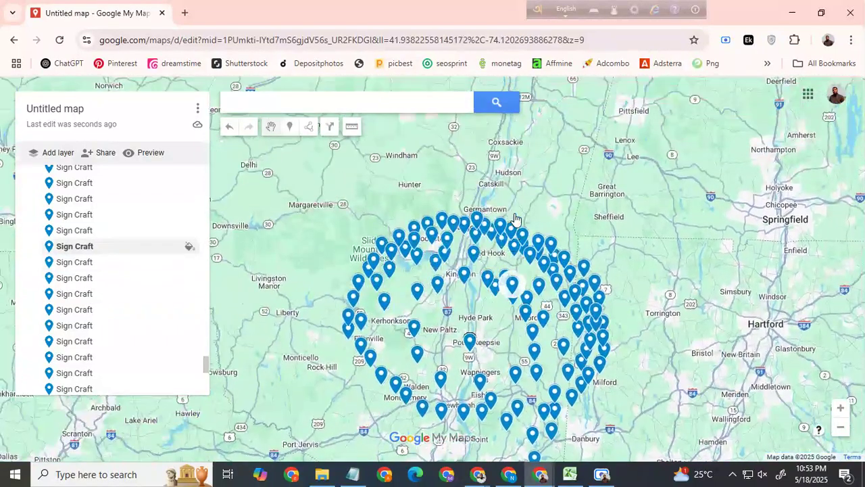
pyautogui.click(474, 340)
pyautogui.moveTo(476, 340); pyautogui.dragTo(521, 296)
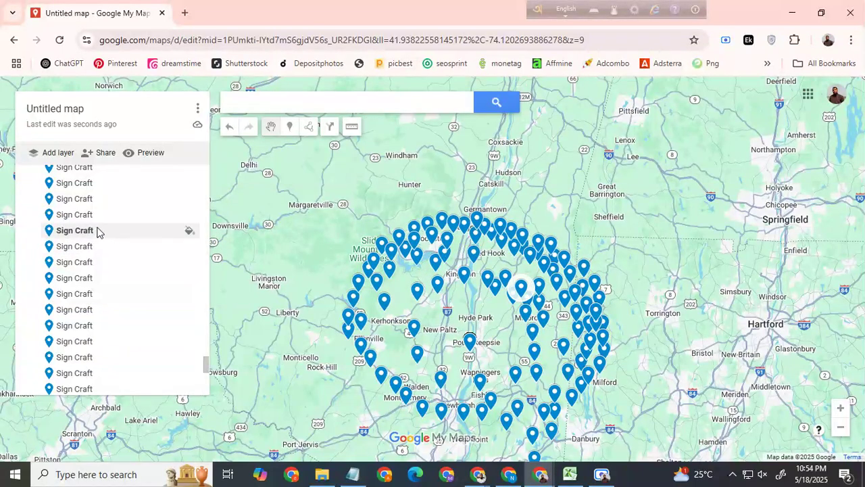
# Step: Spread further stacked placemarks through the eastern gap between Poughkeepsie and Milford, and place one southeast of Red Hook
pyautogui.click(471, 344)
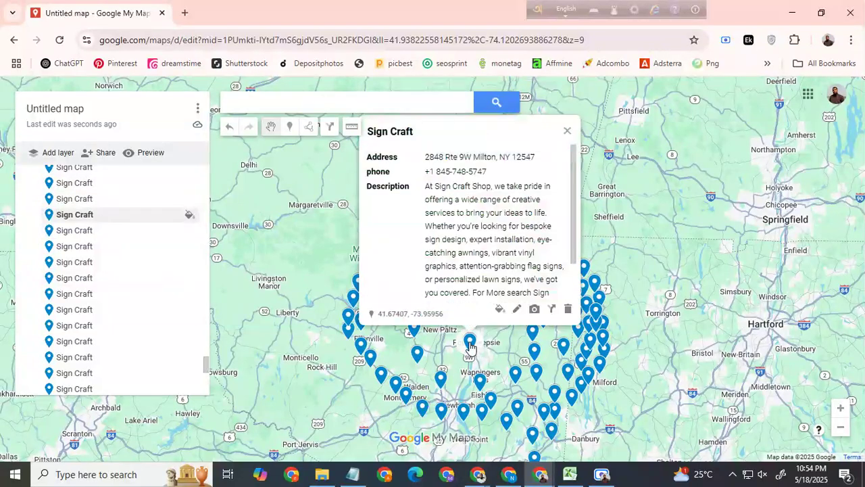
pyautogui.moveTo(471, 346); pyautogui.dragTo(550, 345)
pyautogui.moveTo(470, 347); pyautogui.dragTo(553, 370)
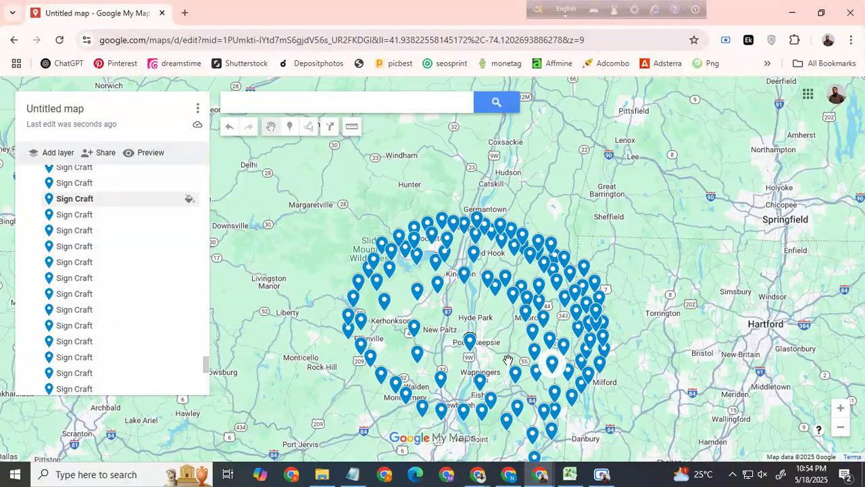
pyautogui.moveTo(471, 349); pyautogui.dragTo(549, 378)
pyautogui.click(471, 349)
pyautogui.moveTo(471, 349); pyautogui.dragTo(553, 392)
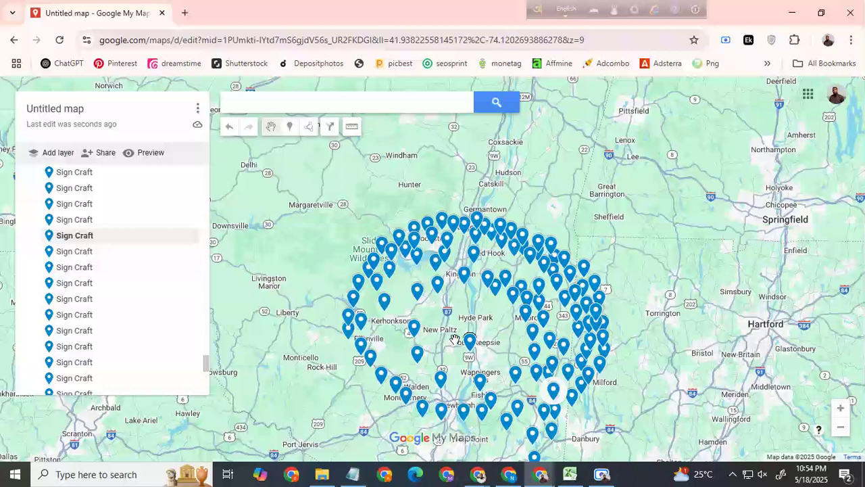
pyautogui.moveTo(471, 347); pyautogui.dragTo(514, 271)
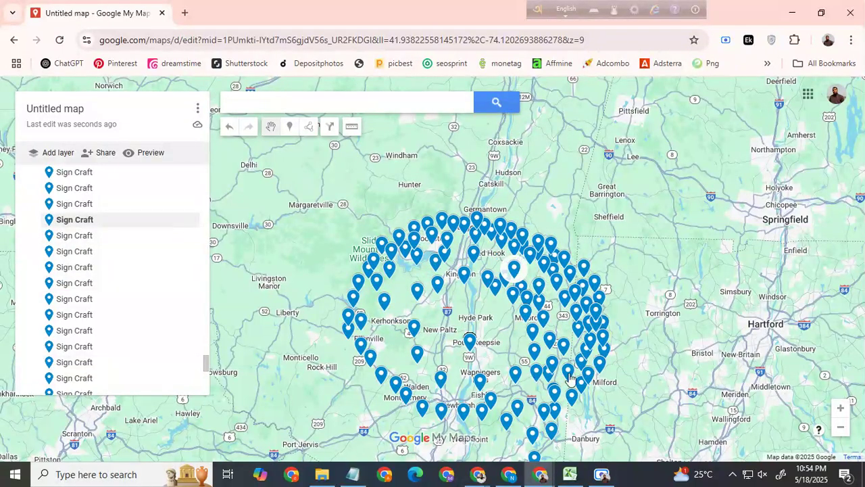
pyautogui.click(601, 475)
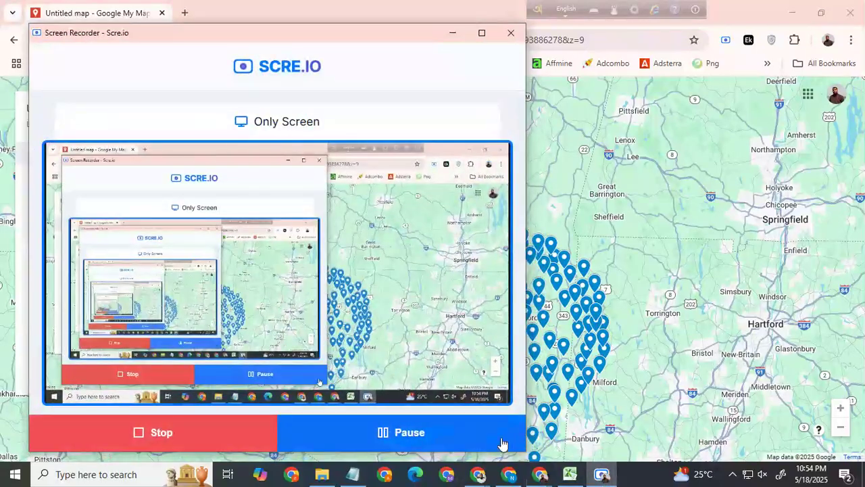